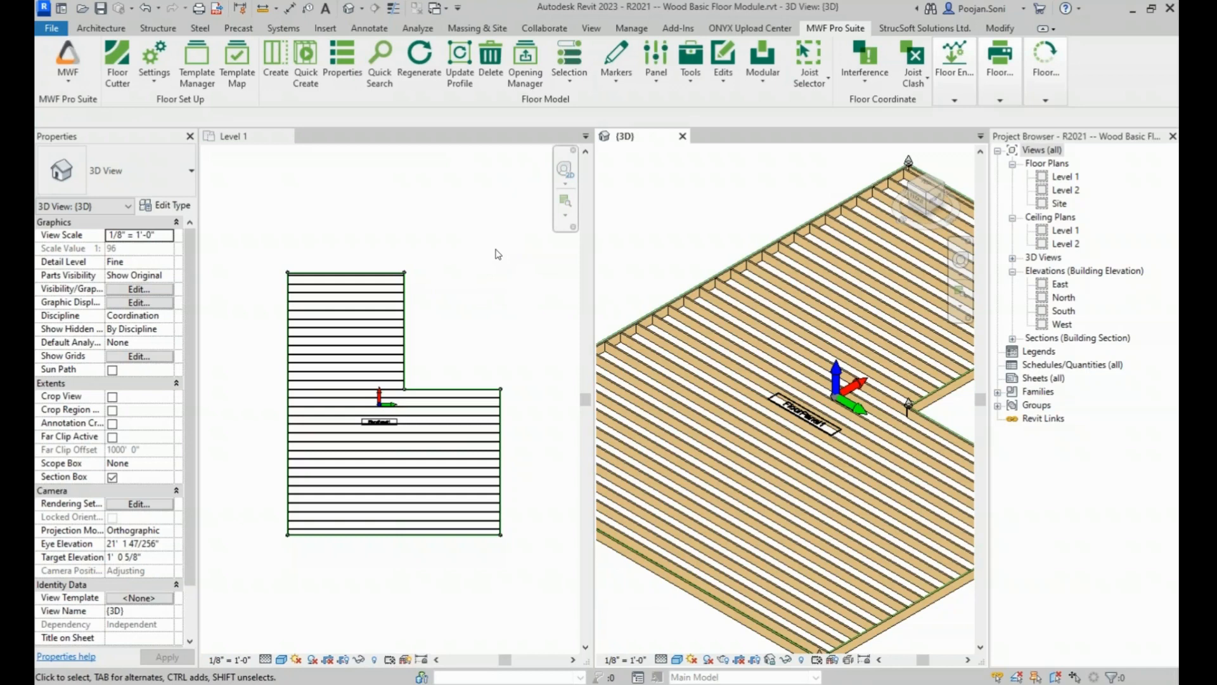
# - Switch the MWF Pro Suite to the Floor Module while working in the Level 1 floor plan
pyautogui.click(463, 320)
pyautogui.moveTo(431, 267); pyautogui.dragTo(447, 291, button='middle')
pyautogui.scroll(1, 438, 306)
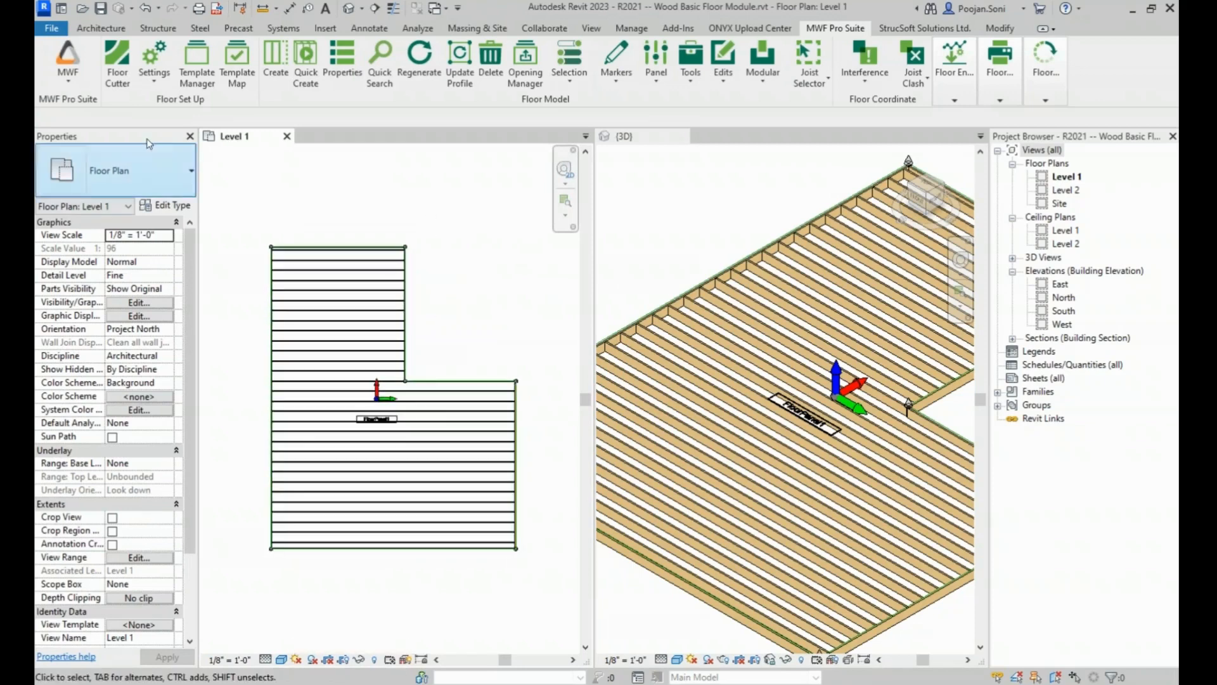
pyautogui.click(68, 62)
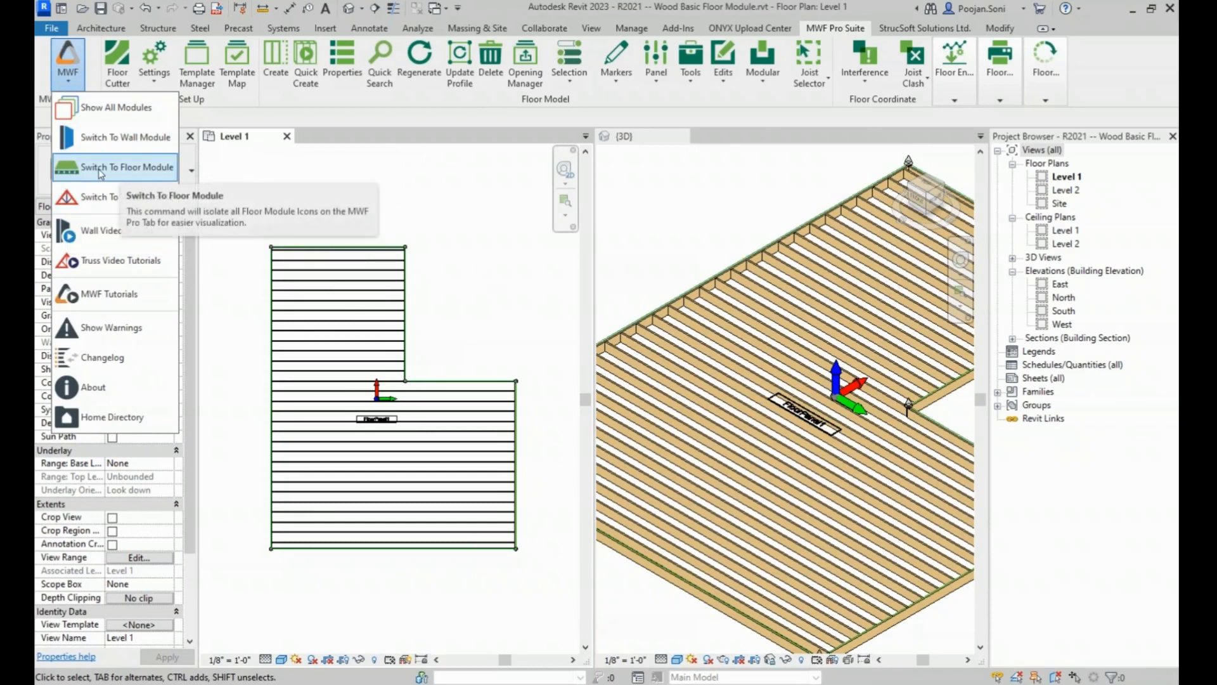
pyautogui.click(126, 168)
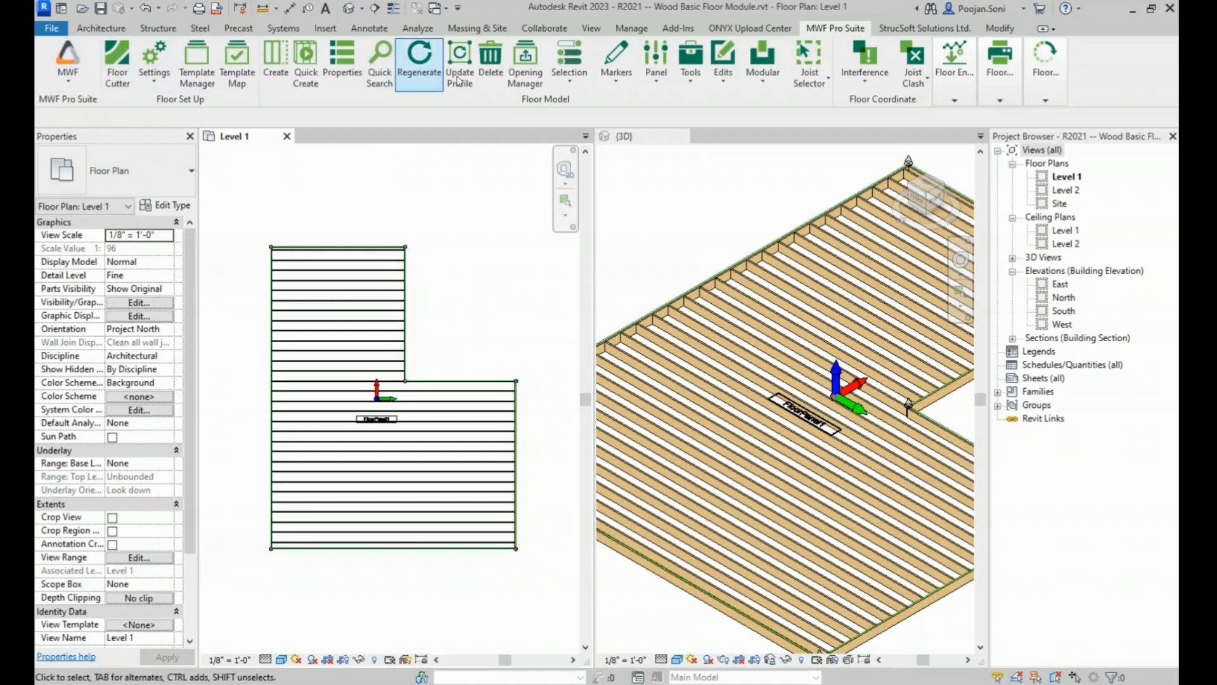
pyautogui.click(69, 82)
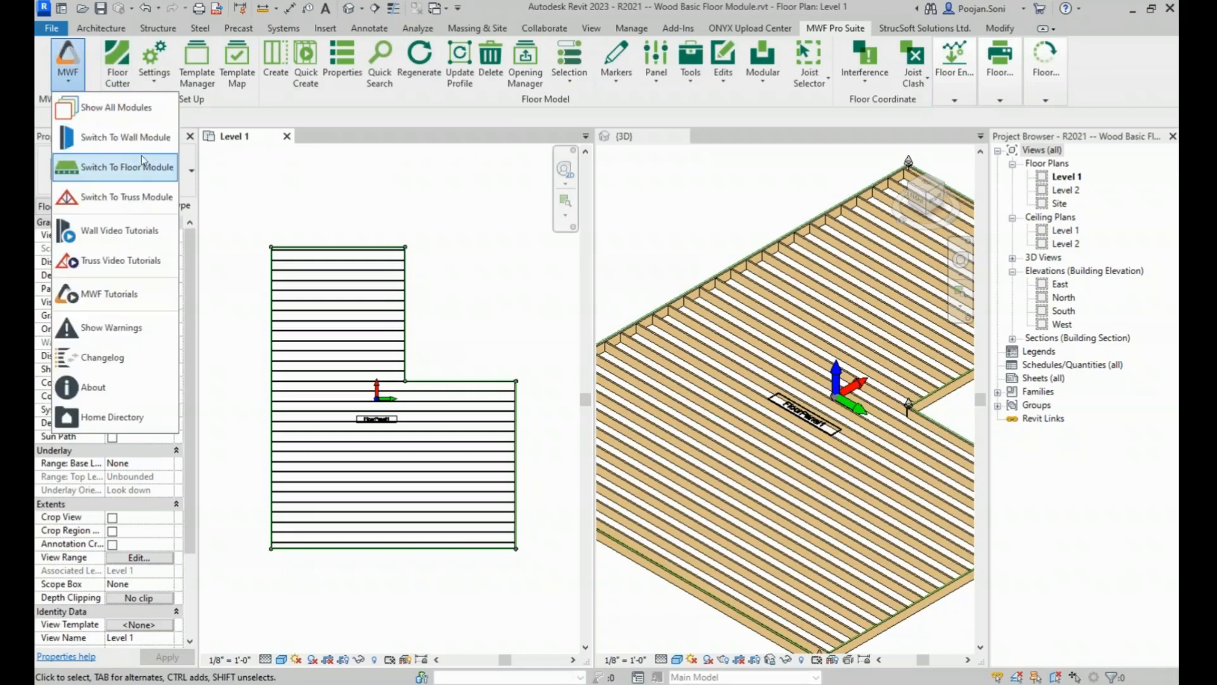
pyautogui.click(406, 185)
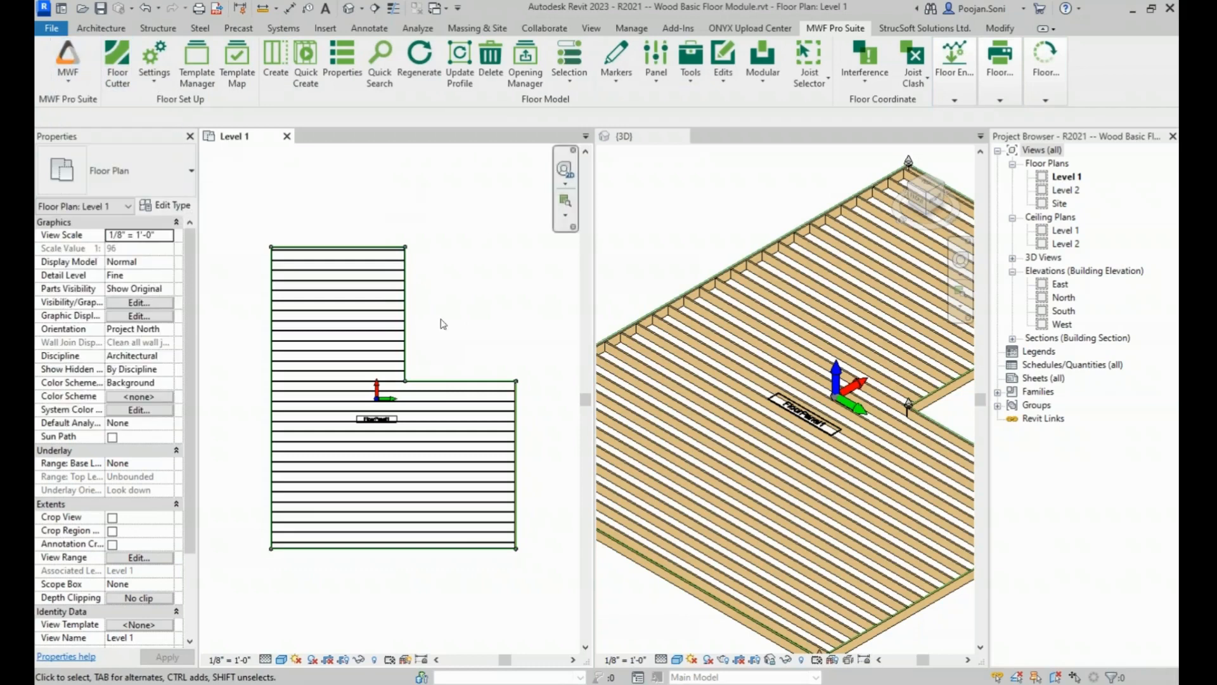
# - Select a 2x10 lumber joist in the upper wing of the framed floor and locate it in the 3D view
pyautogui.moveTo(393, 286)
pyautogui.mouseDown(button='middle')
pyautogui.moveTo(407, 241)
pyautogui.moveTo(396, 279)
pyautogui.mouseUp(button='middle')
pyautogui.scroll(2, 327, 308)
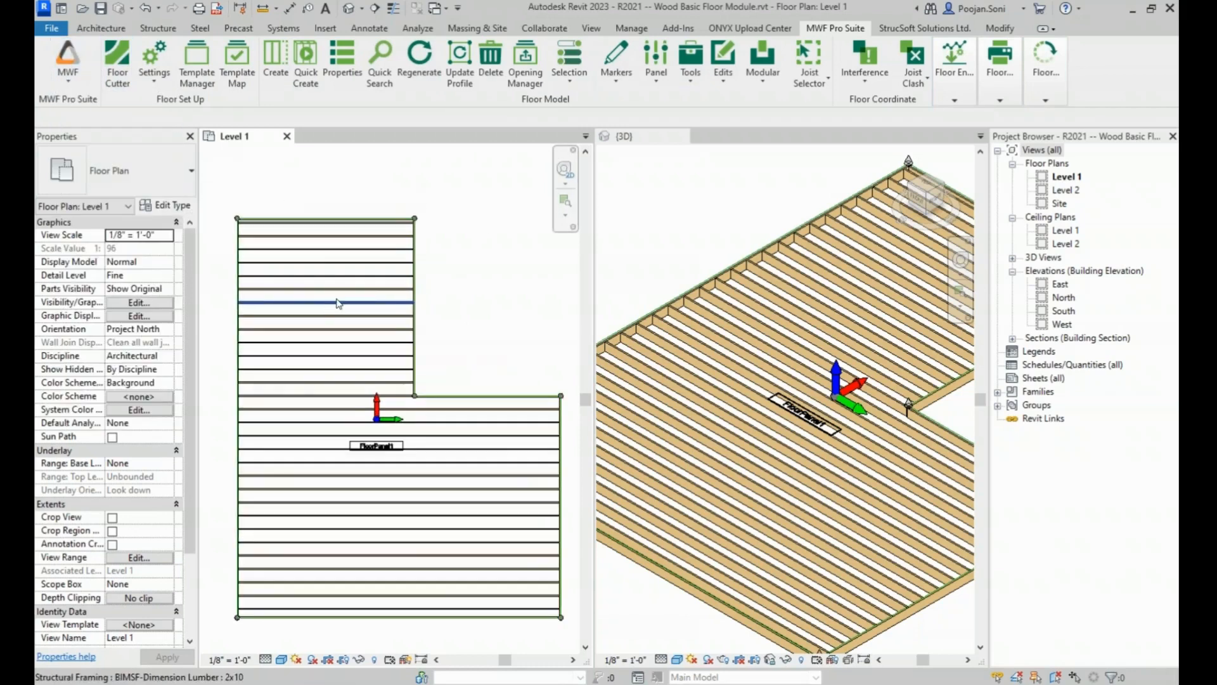
pyautogui.click(338, 302)
pyautogui.moveTo(522, 320); pyautogui.dragTo(505, 313, button='middle')
pyautogui.scroll(-2, 677, 278)
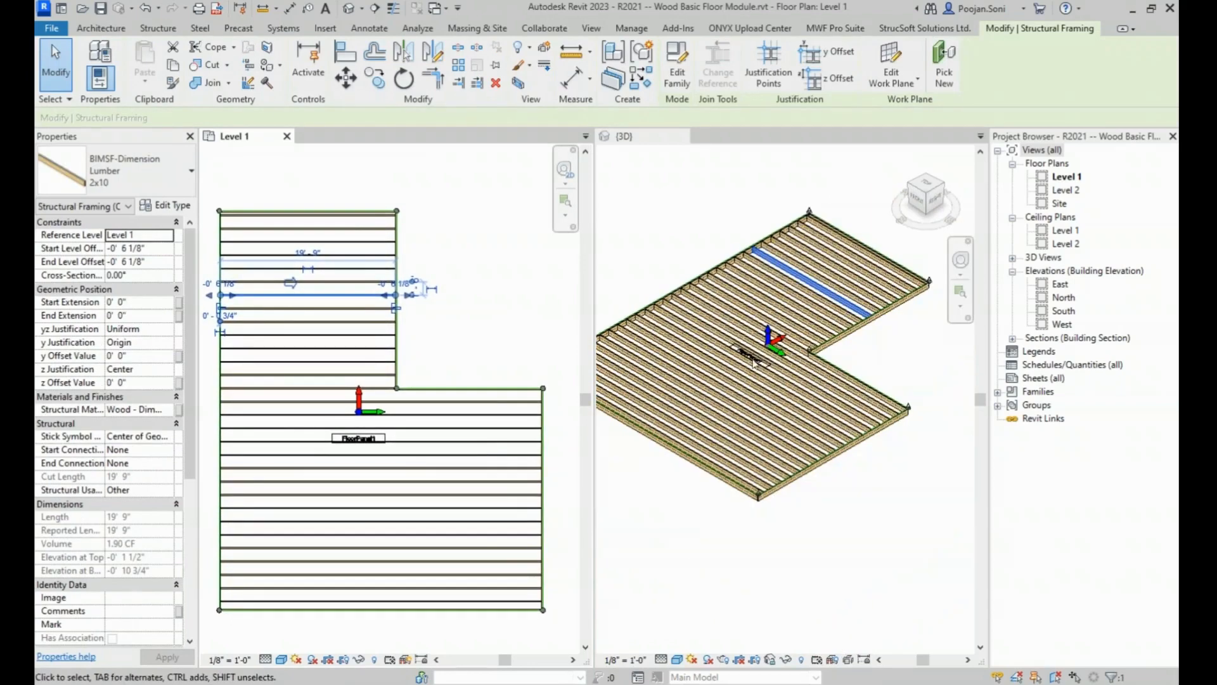
pyautogui.scroll(-1, 425, 329)
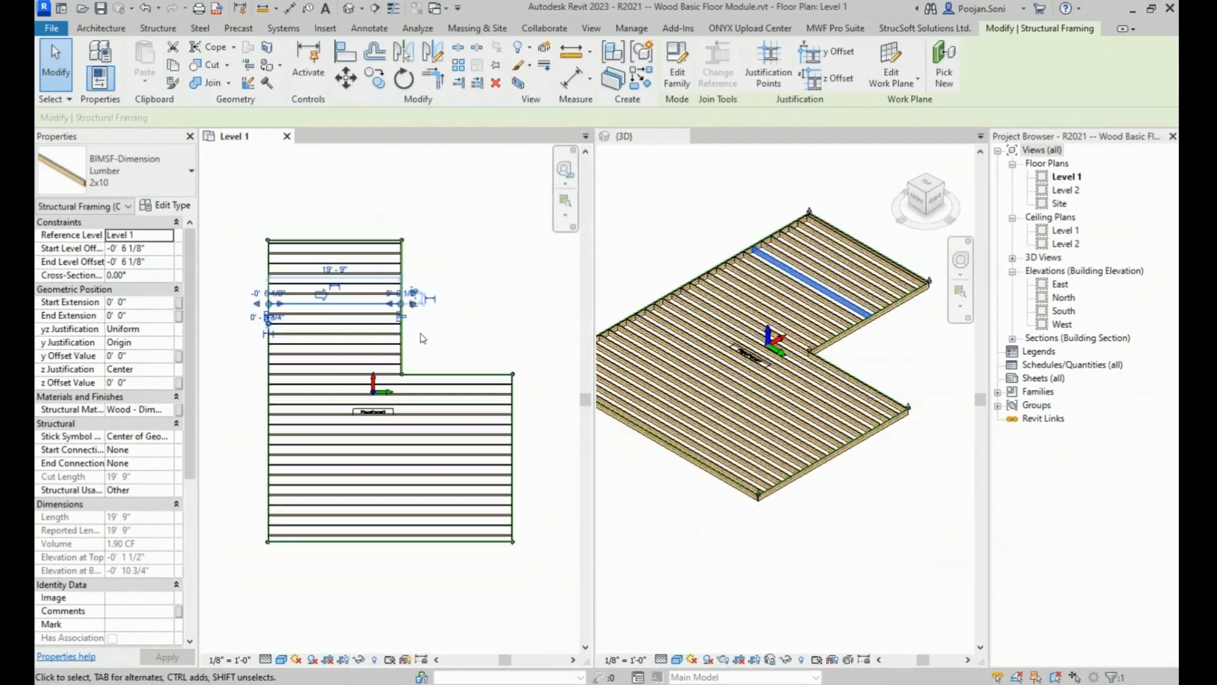
# - Select the unframed L-shaped MWF-Wood Joist 10" - Wood Finish floor in the Level 1 plan
pyautogui.scroll(-6, 421, 291)
pyautogui.moveTo(420, 292); pyautogui.dragTo(209, 349, button='middle')
pyautogui.scroll(6, 347, 368)
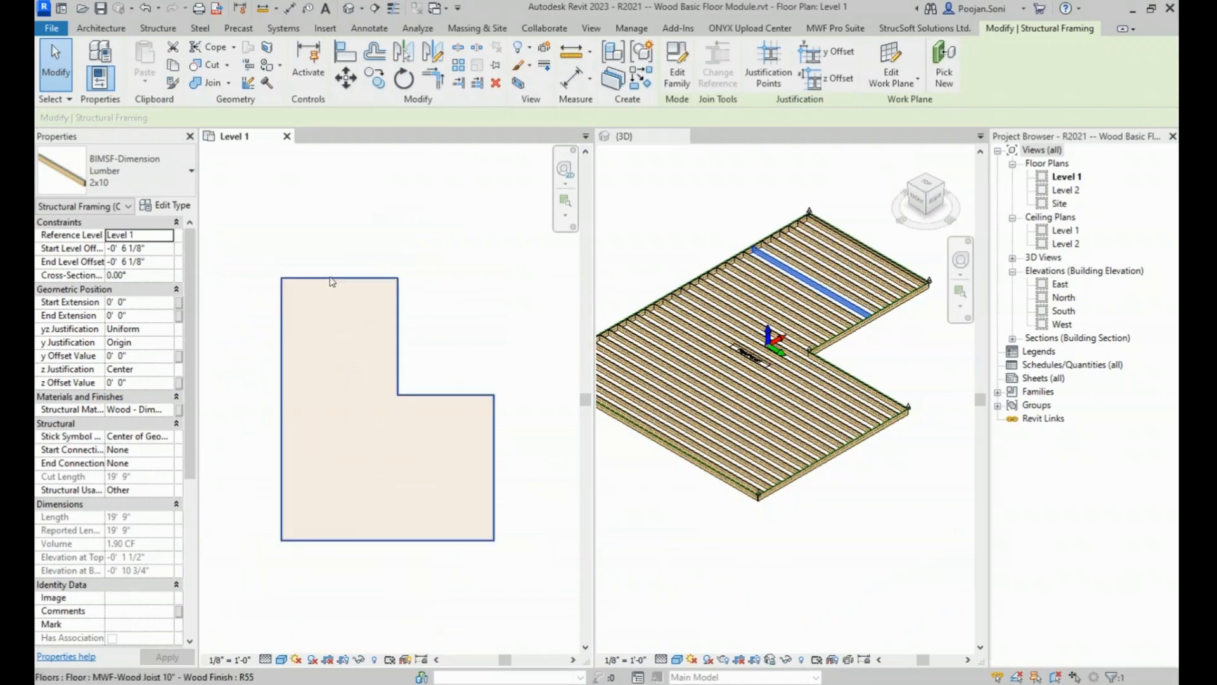
pyautogui.click(332, 279)
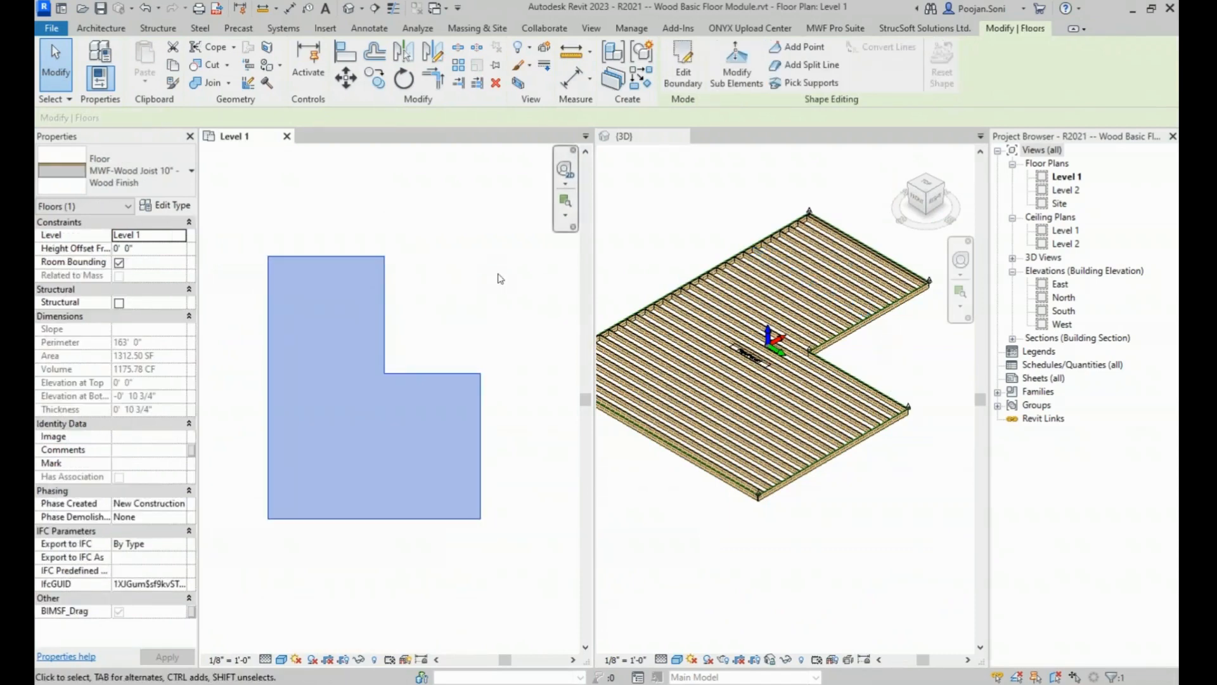
pyautogui.moveTo(500, 279); pyautogui.dragTo(518, 295, button='middle')
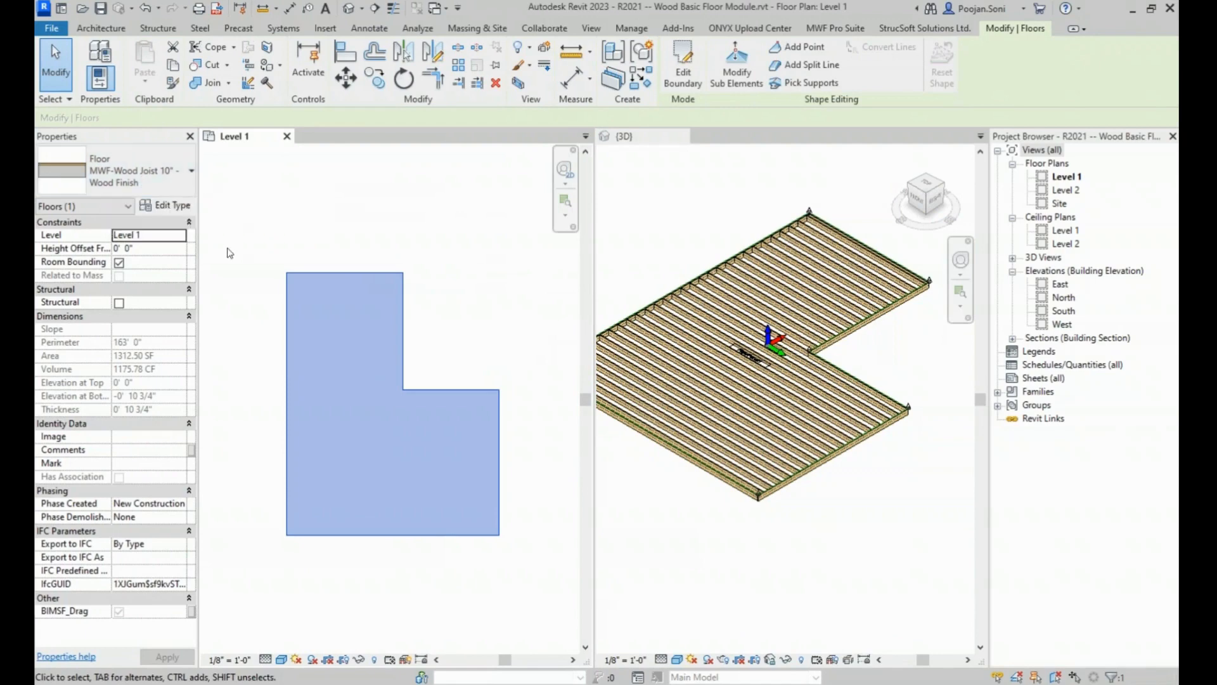
pyautogui.moveTo(514, 354); pyautogui.dragTo(509, 333, button='middle')
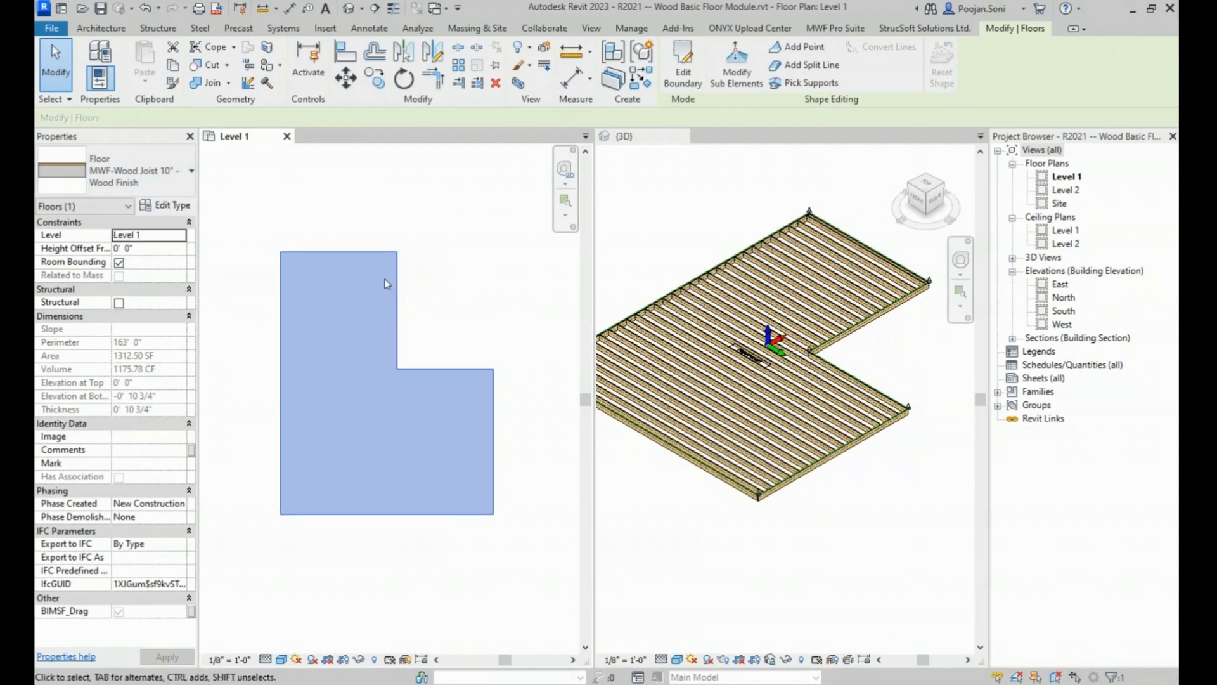
# - Close the {3D} view and reselect the unframed L-shaped floor in the Level 1 plan
pyautogui.click(827, 30)
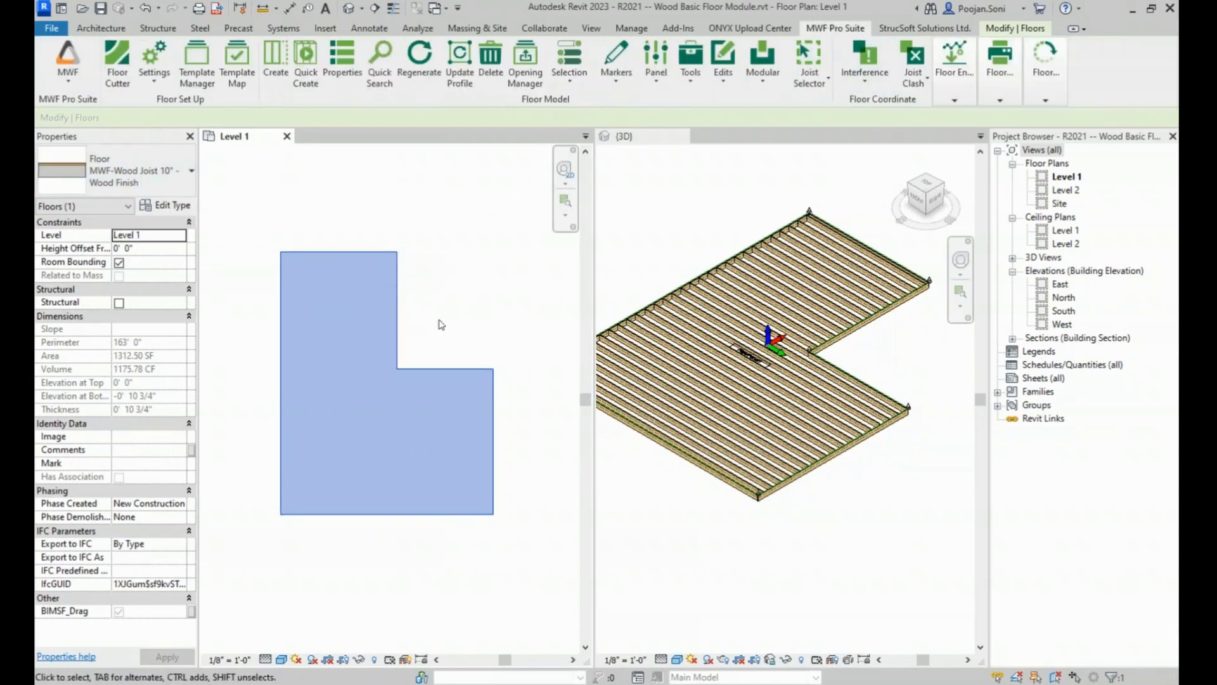
pyautogui.click(686, 136)
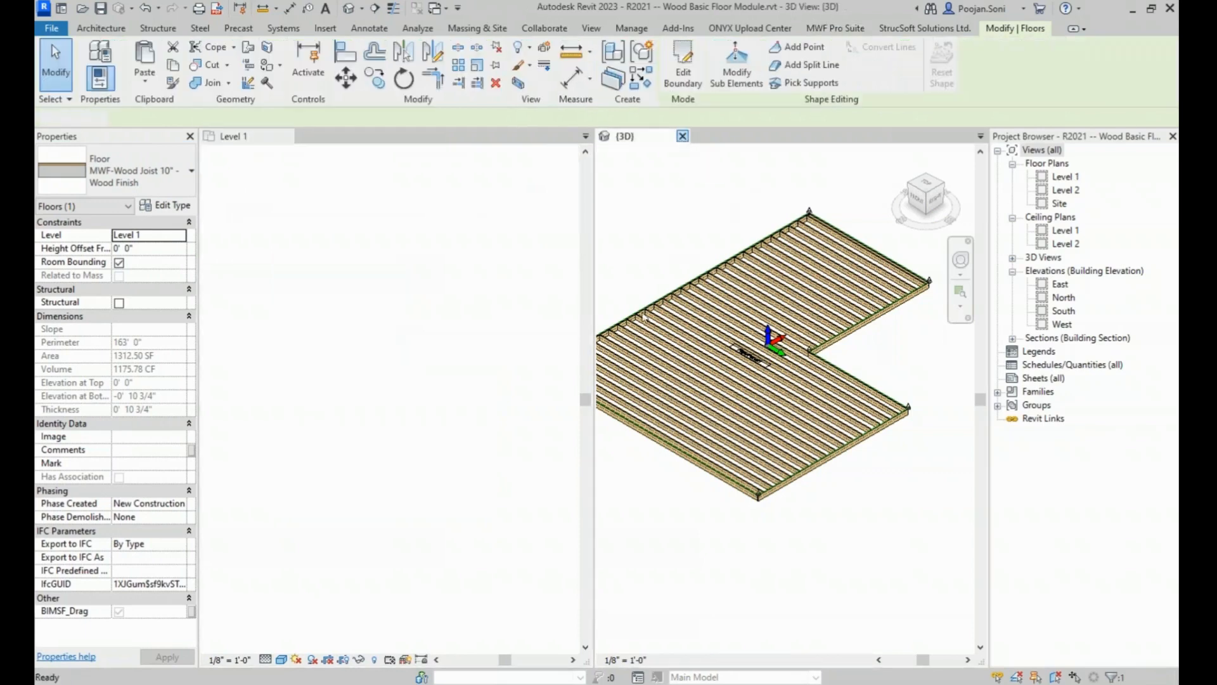
pyautogui.moveTo(430, 293)
pyautogui.mouseDown(button='middle')
pyautogui.moveTo(579, 266)
pyautogui.moveTo(593, 250)
pyautogui.mouseUp(button='middle')
pyautogui.scroll(2, 489, 286)
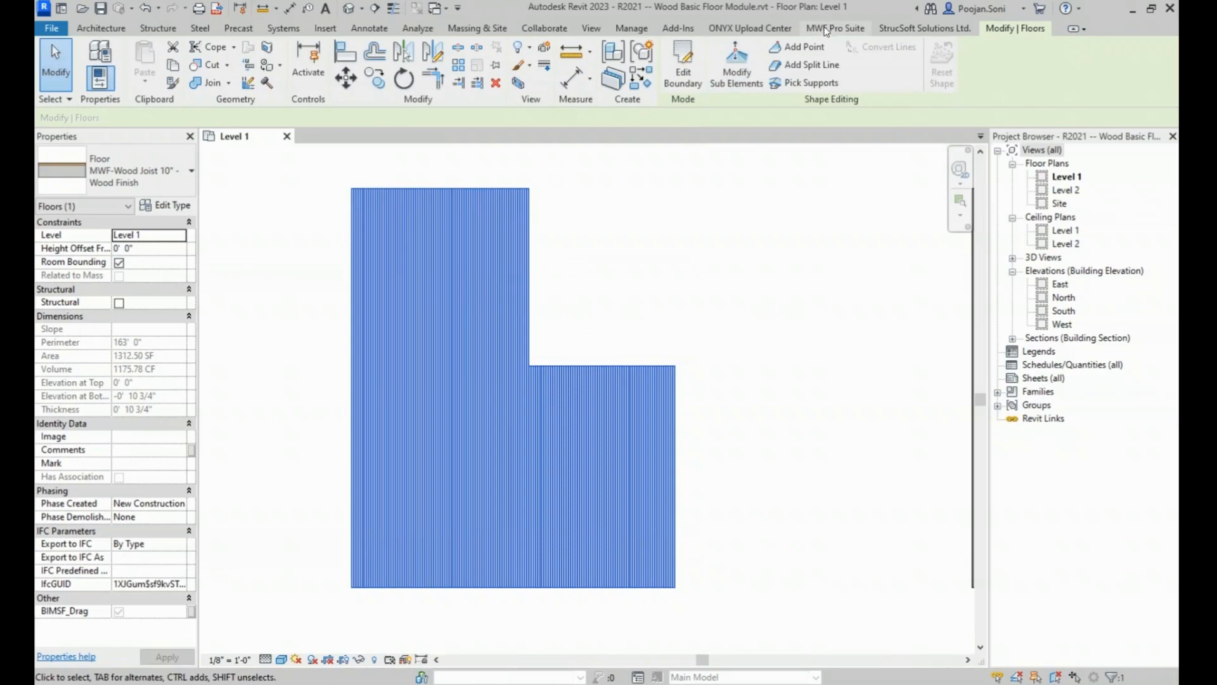
pyautogui.click(831, 29)
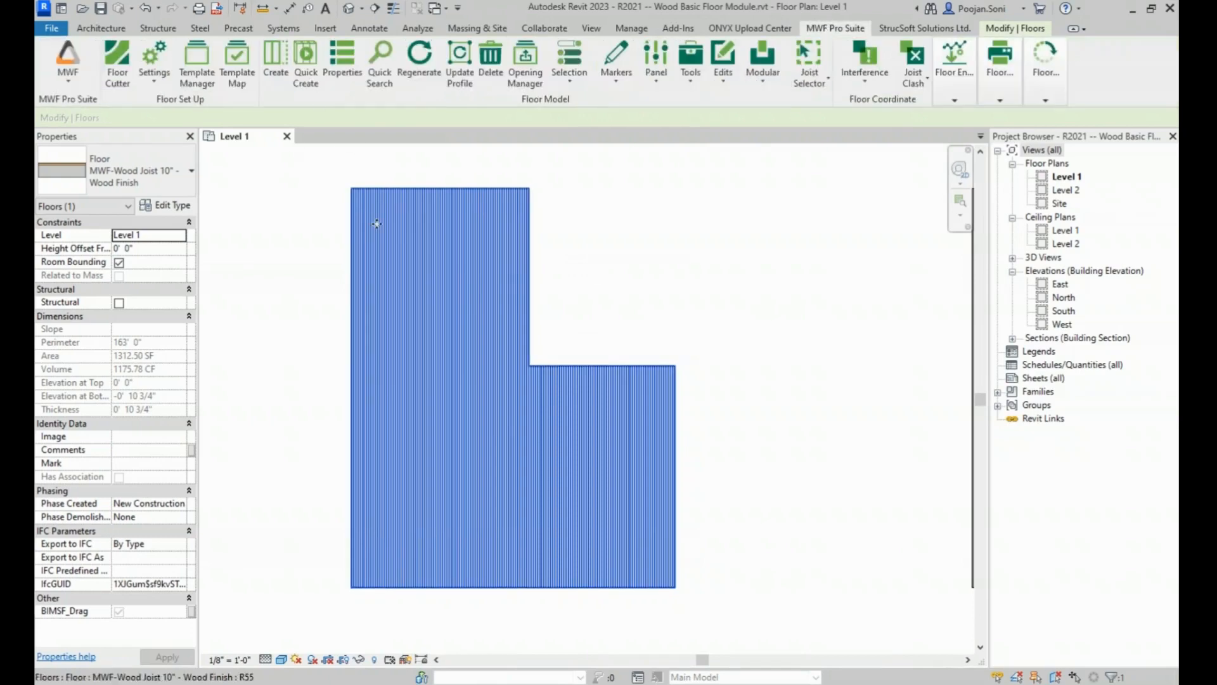
pyautogui.click(611, 237)
pyautogui.click(531, 258)
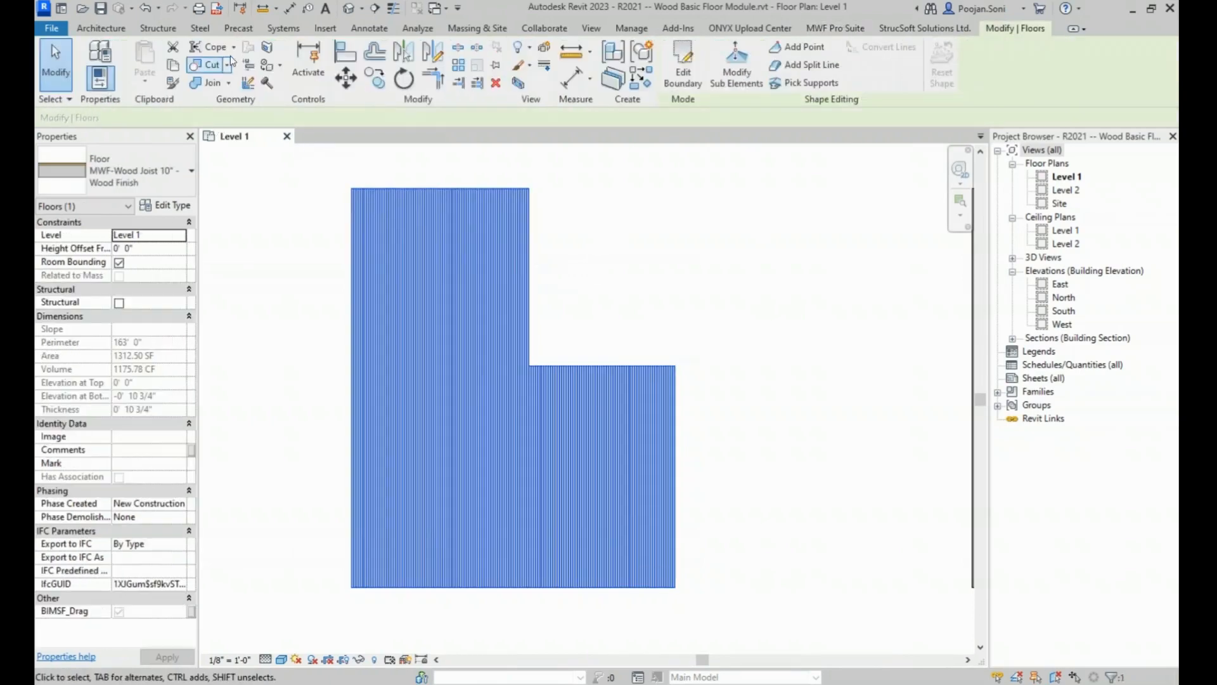
# - Create a floor panel on the selected floor from the Wood template in the Default_Imperial folder, without framing it now
pyautogui.click(835, 28)
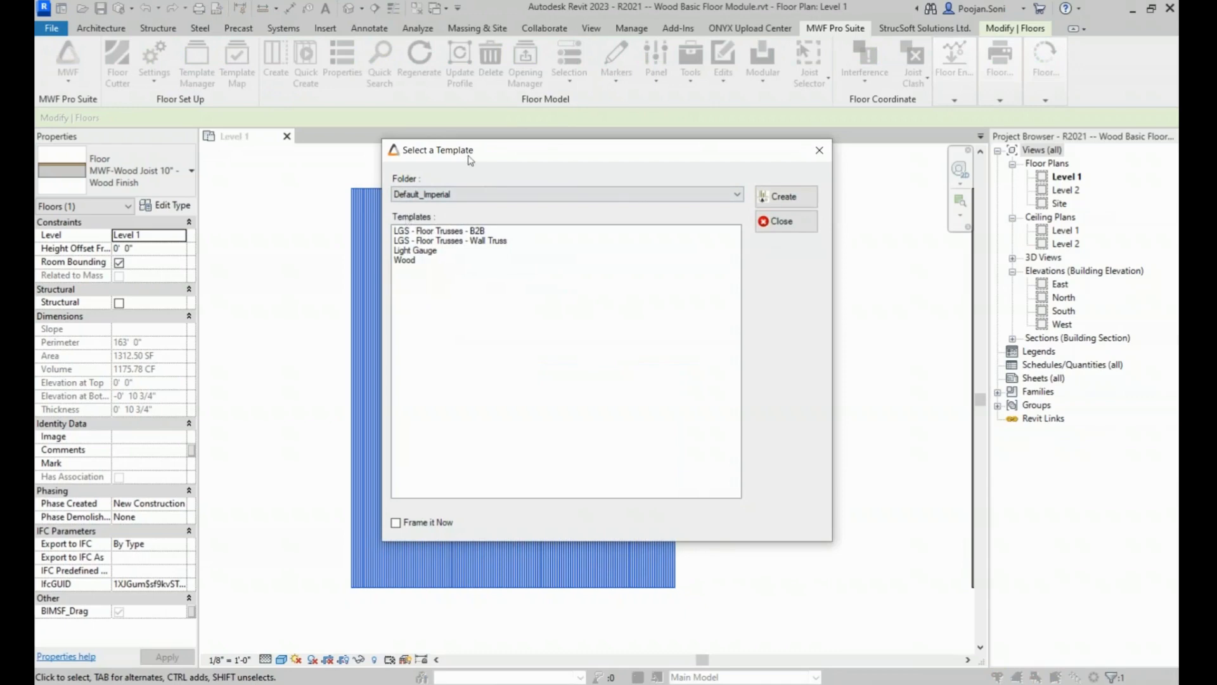
pyautogui.moveTo(470, 160); pyautogui.dragTo(585, 142)
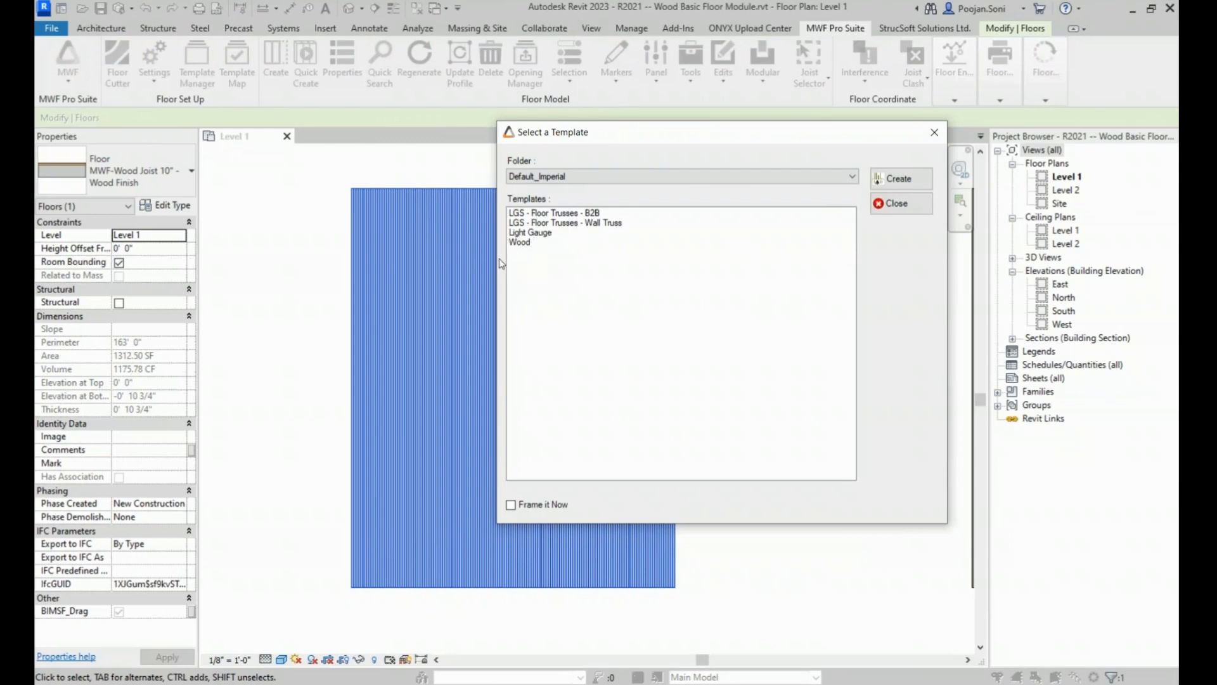
pyautogui.click(533, 244)
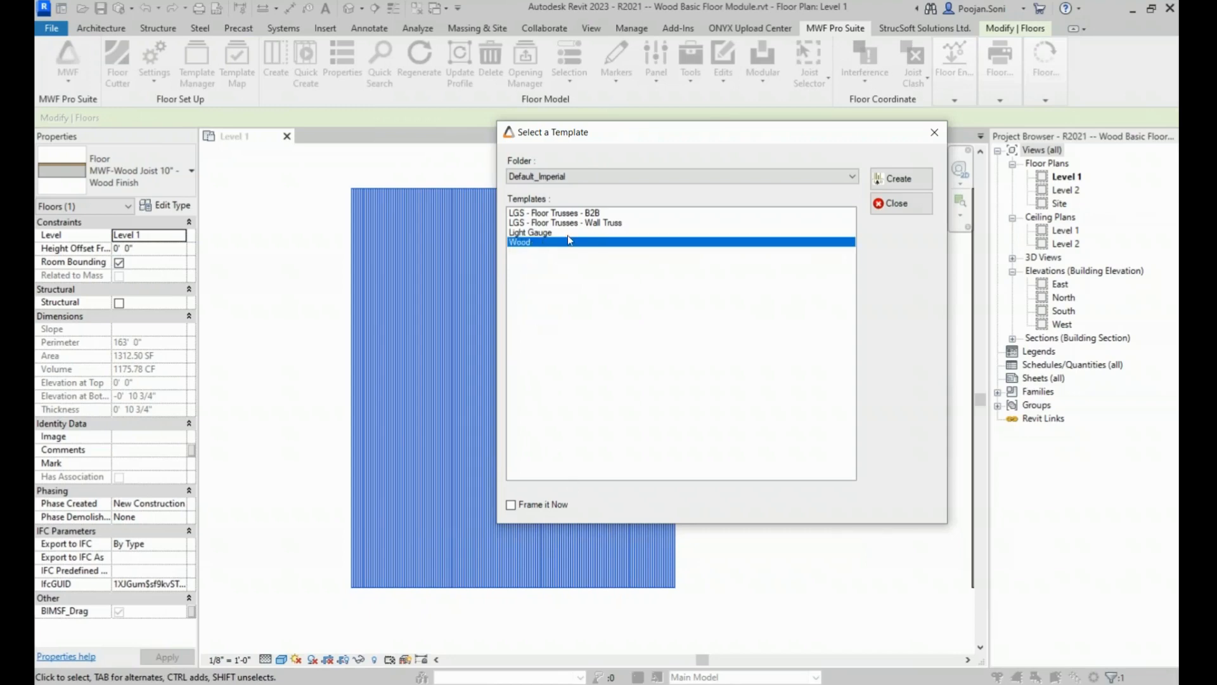
pyautogui.click(906, 183)
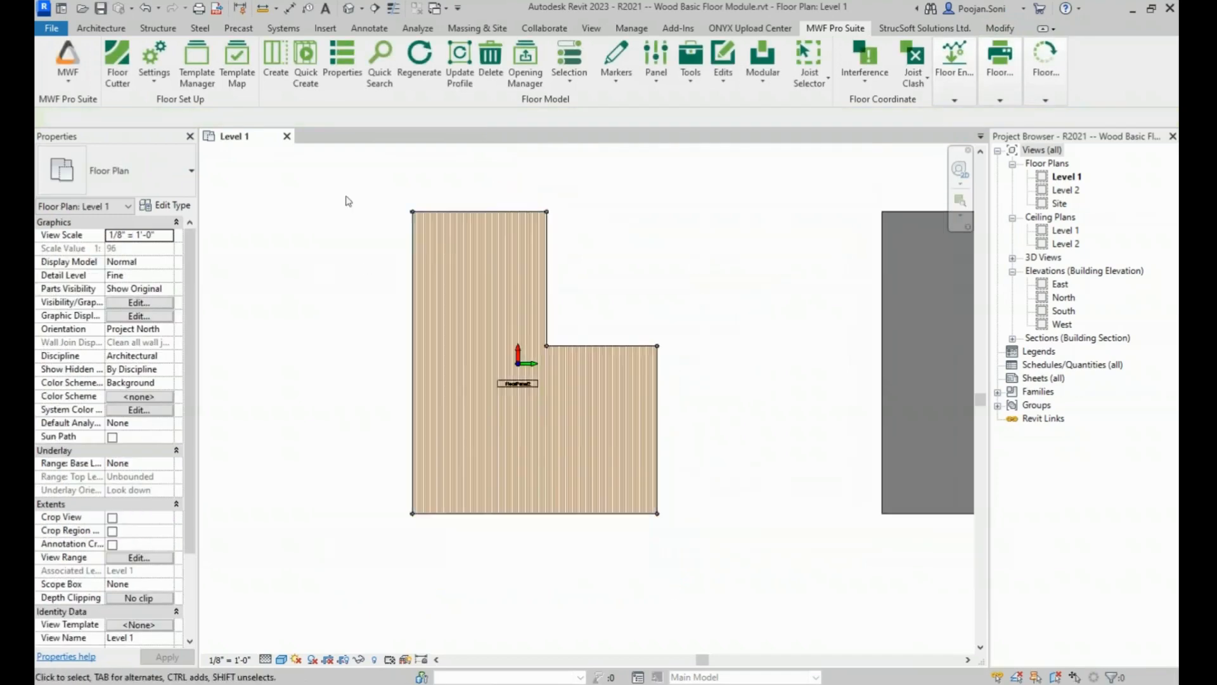
# - Select all elements of the new L-shaped floor panel in the plan and open them in the 3D view
pyautogui.moveTo(732, 597); pyautogui.dragTo(720, 592)
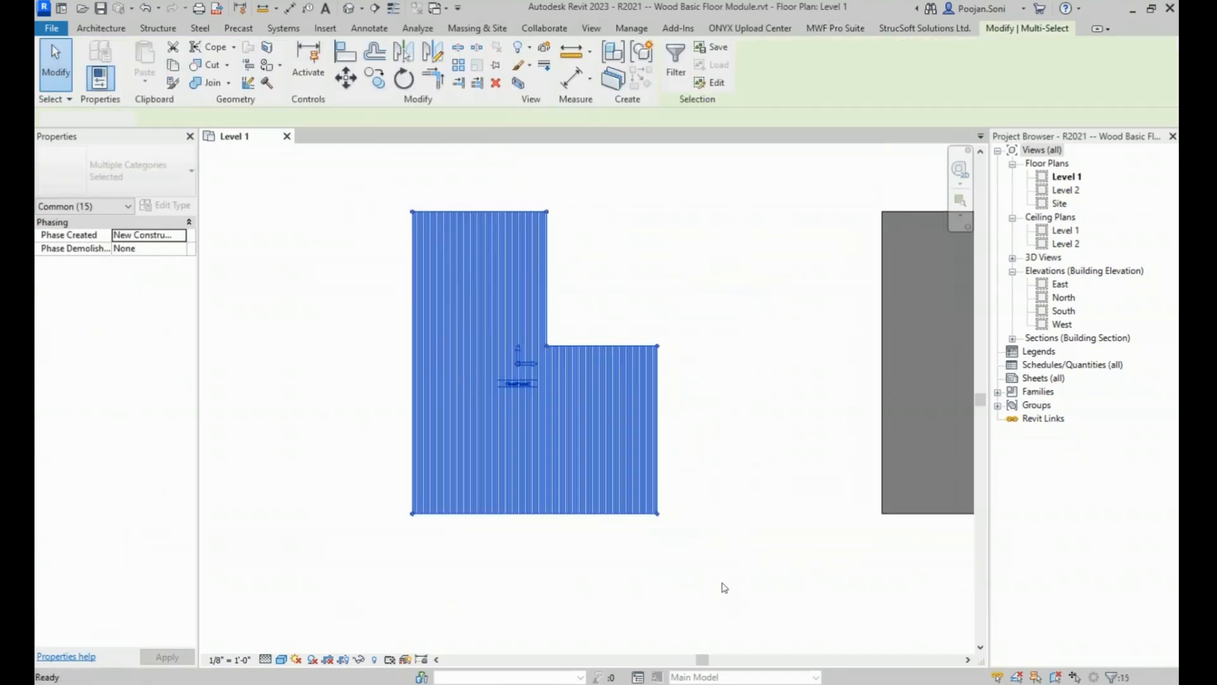
pyautogui.press('3')
pyautogui.press('d')
pyautogui.click(779, 422)
pyautogui.keyDown('shift'); pyautogui.moveTo(795, 426); pyautogui.dragTo(682, 519, button='middle'); pyautogui.keyUp('shift')
pyautogui.scroll(4, 541, 383)
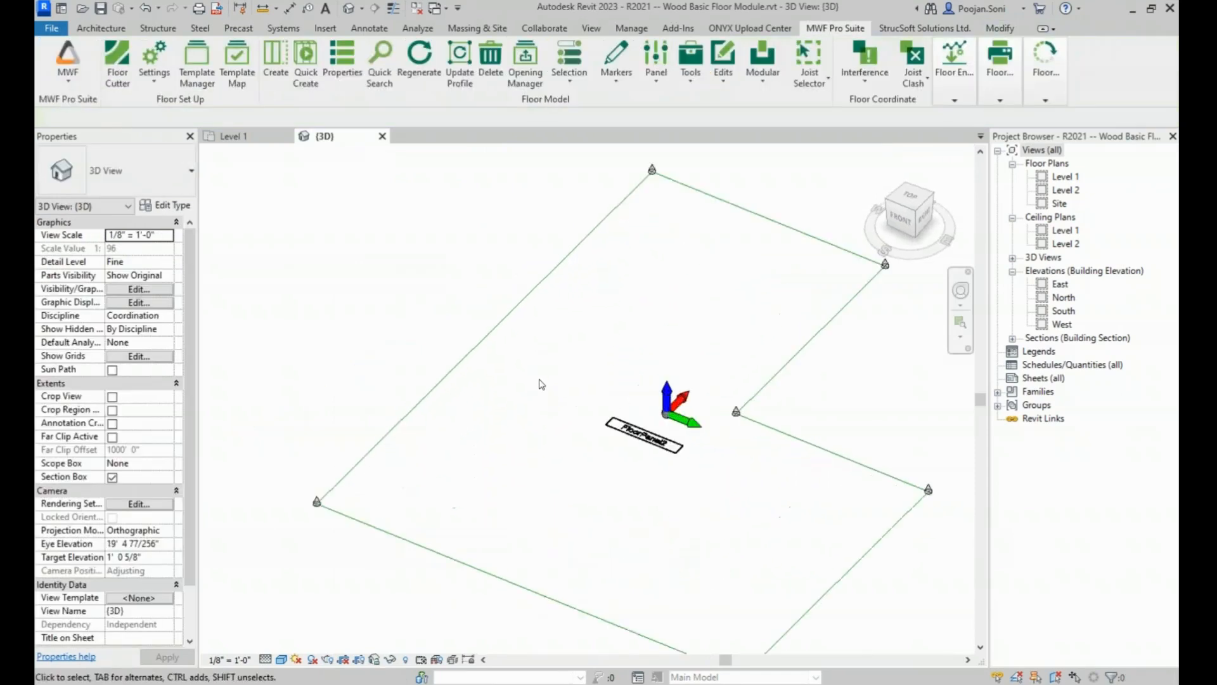
# - Select the boundary node at the floor panel's far corner in the 3D view and inspect its properties
pyautogui.moveTo(582, 358); pyautogui.dragTo(496, 330, button='middle')
pyautogui.scroll(-1, 495, 330)
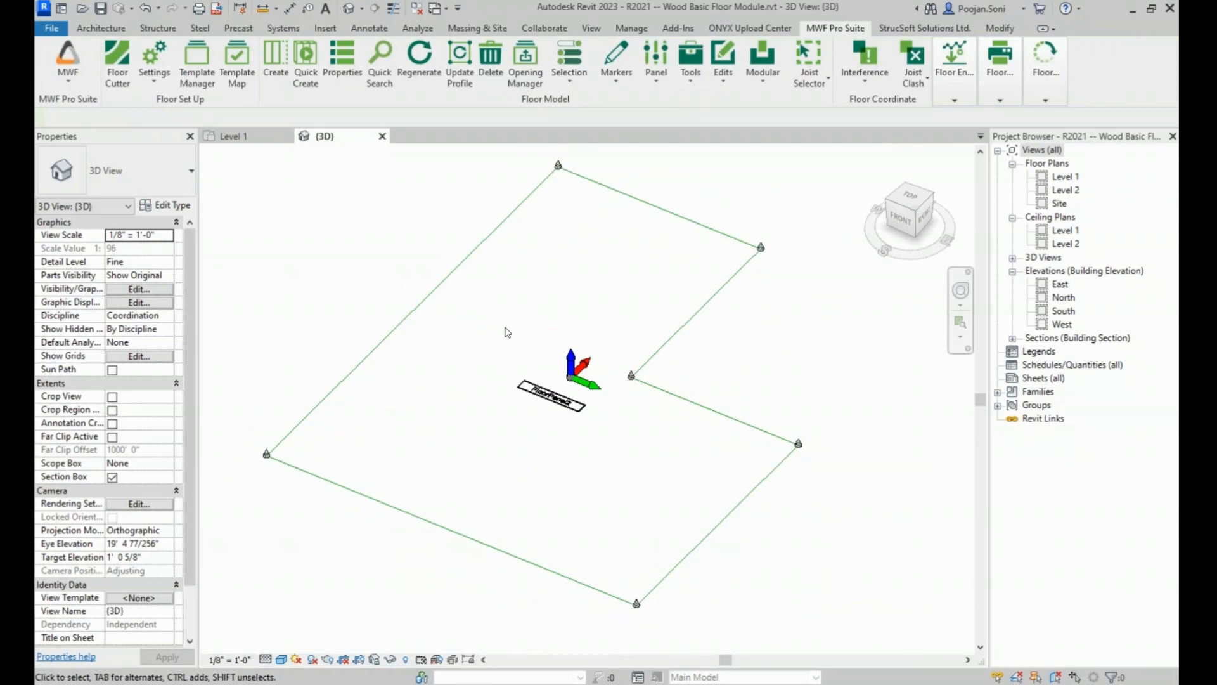
pyautogui.moveTo(541, 334); pyautogui.dragTo(554, 351, button='middle')
pyautogui.scroll(5, 484, 252)
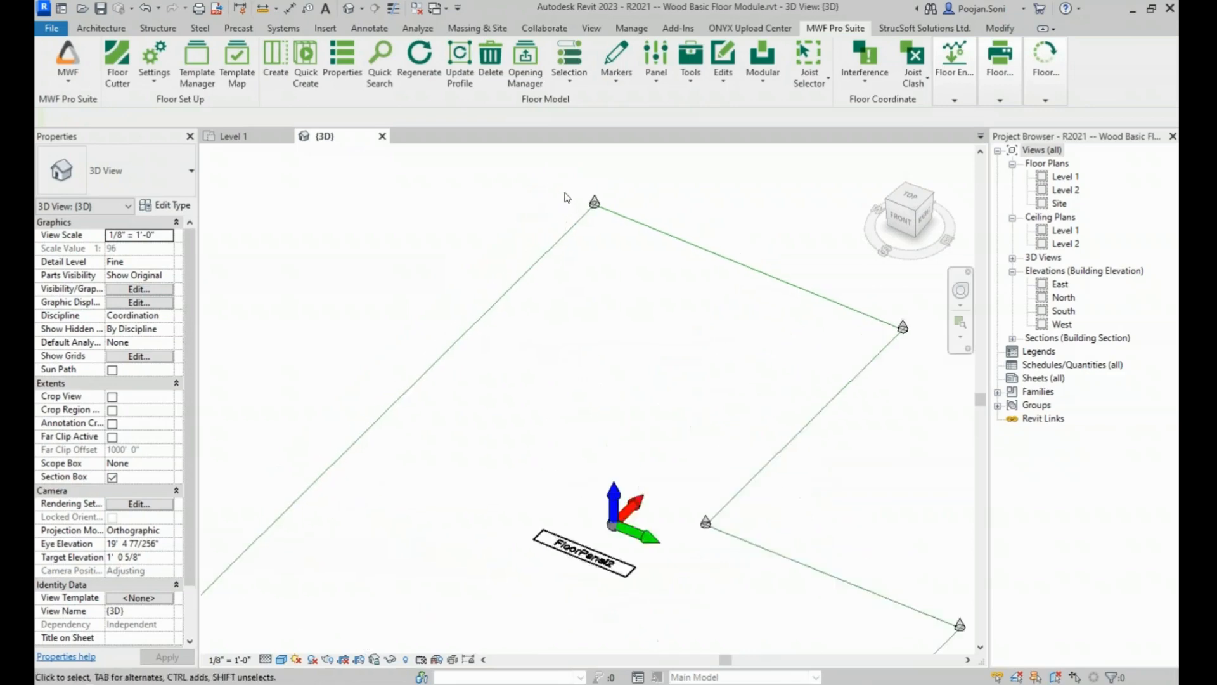
pyautogui.scroll(-5, 525, 253)
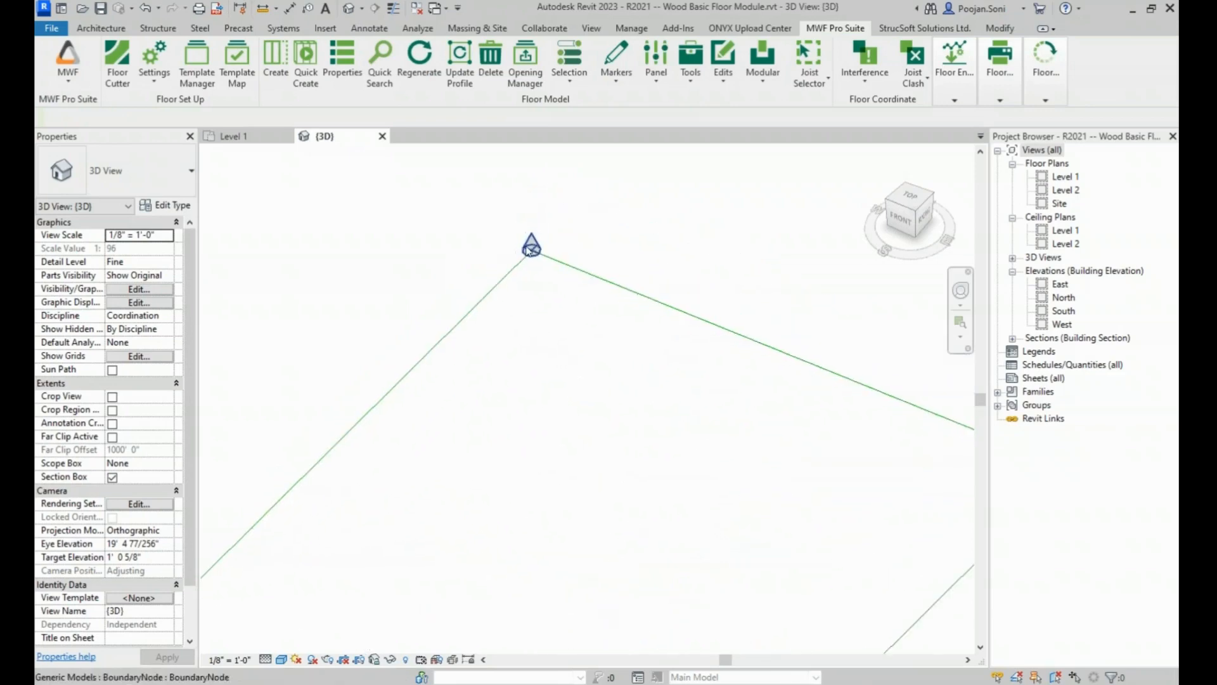
pyautogui.scroll(5, 525, 252)
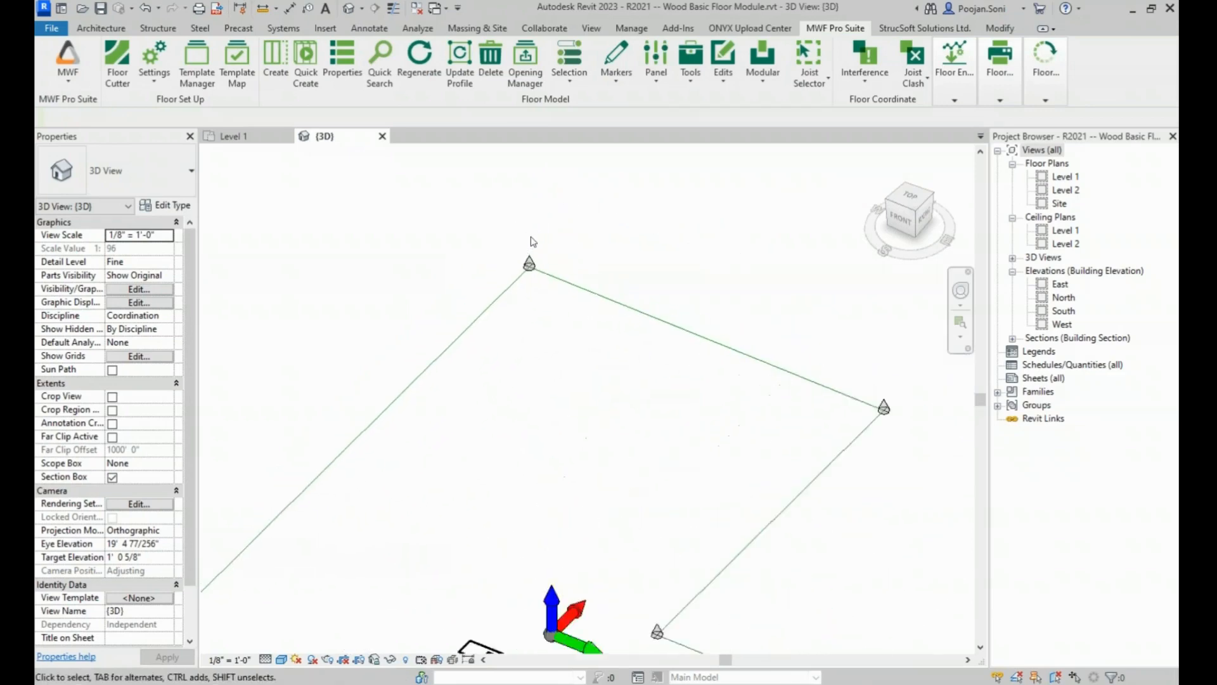
pyautogui.click(530, 306)
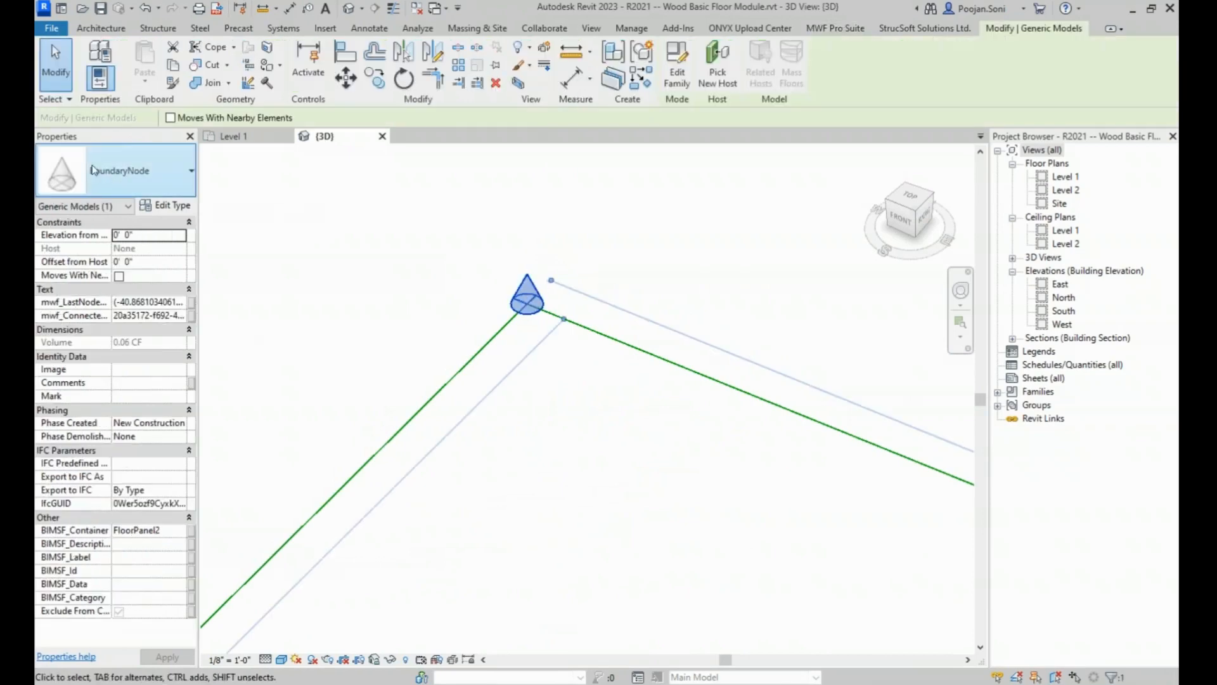
pyautogui.scroll(-1, 466, 241)
pyautogui.scroll(-5, 531, 222)
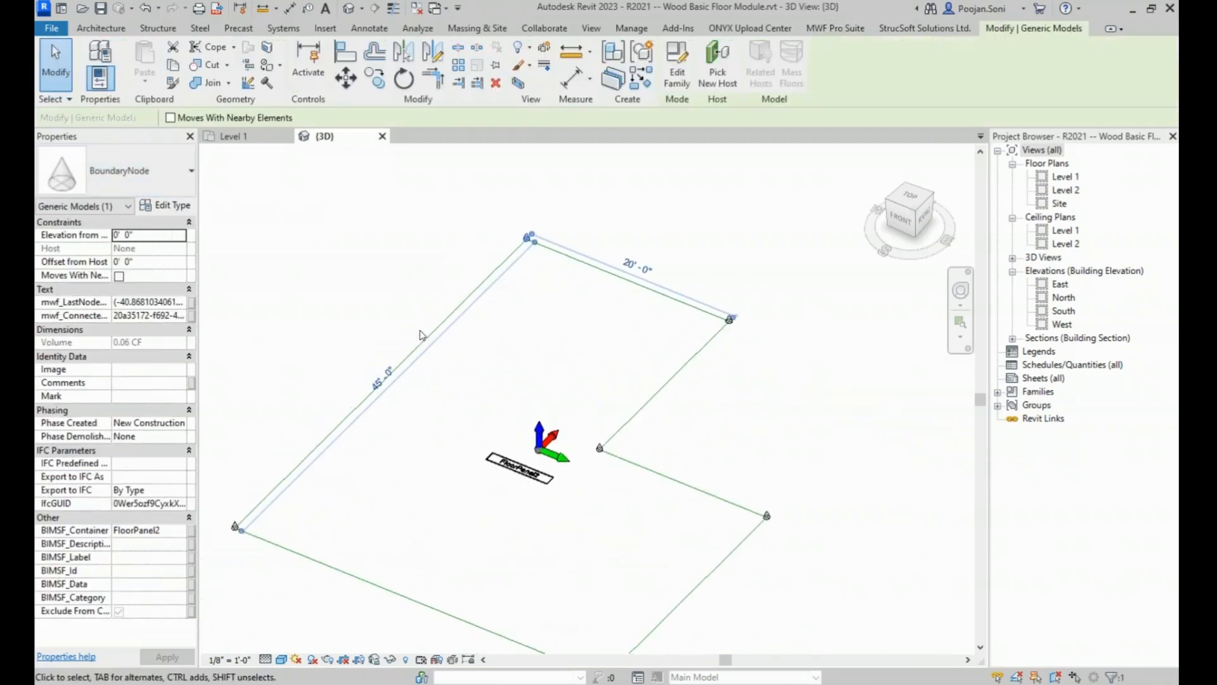
# - Pick the panel's long boundary line, clear the selection, and select the far corner's boundary node again
pyautogui.click(434, 333)
pyautogui.click(401, 275)
pyautogui.scroll(1, 559, 241)
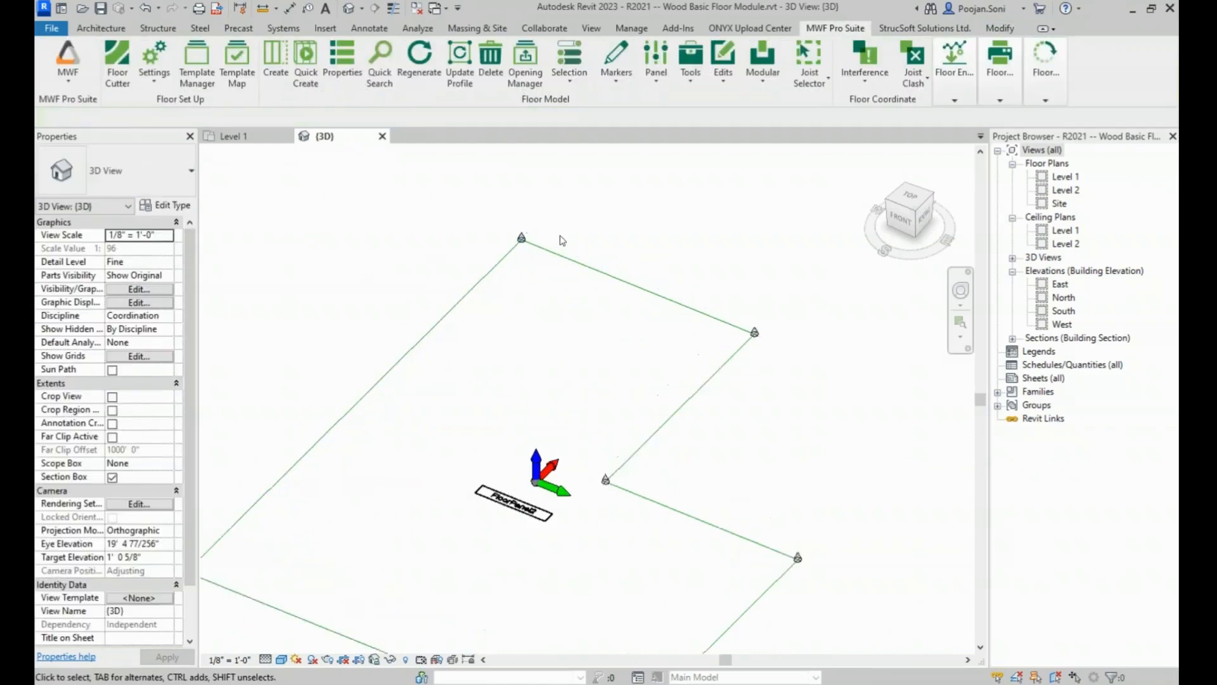
pyautogui.scroll(-3, 559, 241)
pyautogui.click(559, 244)
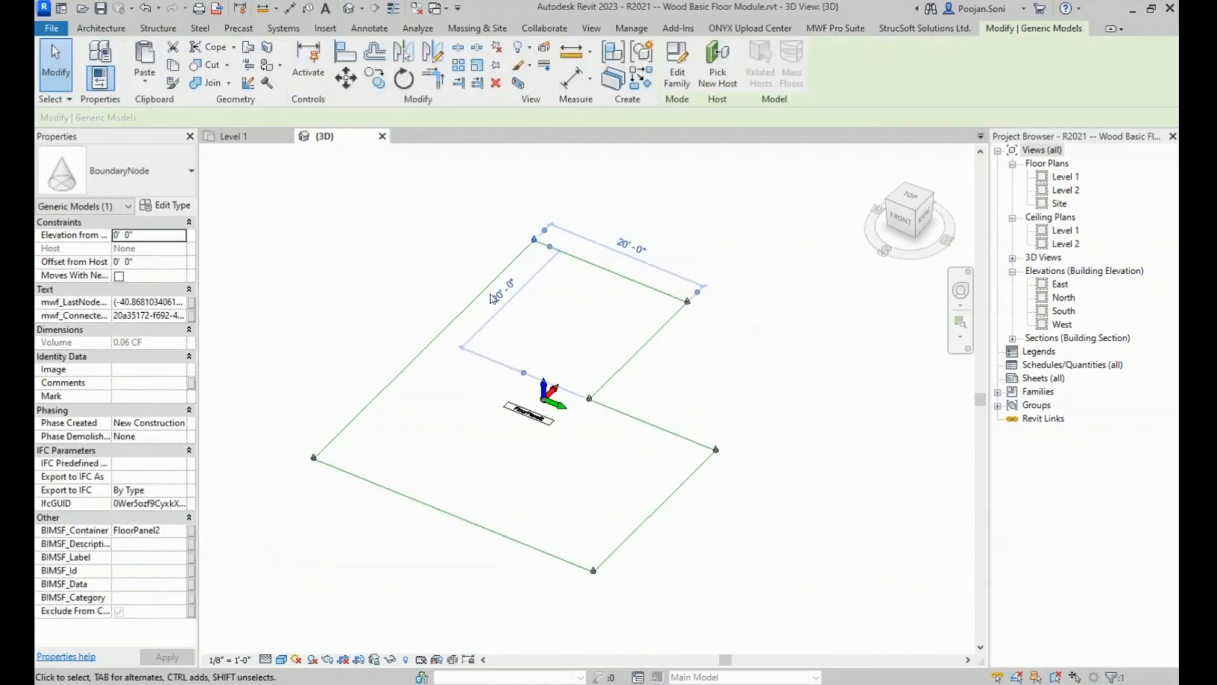
# - Inspect the selected boundary node and adjoining boundary lines from the Top view, then return the model to an angled view
pyautogui.click(916, 202)
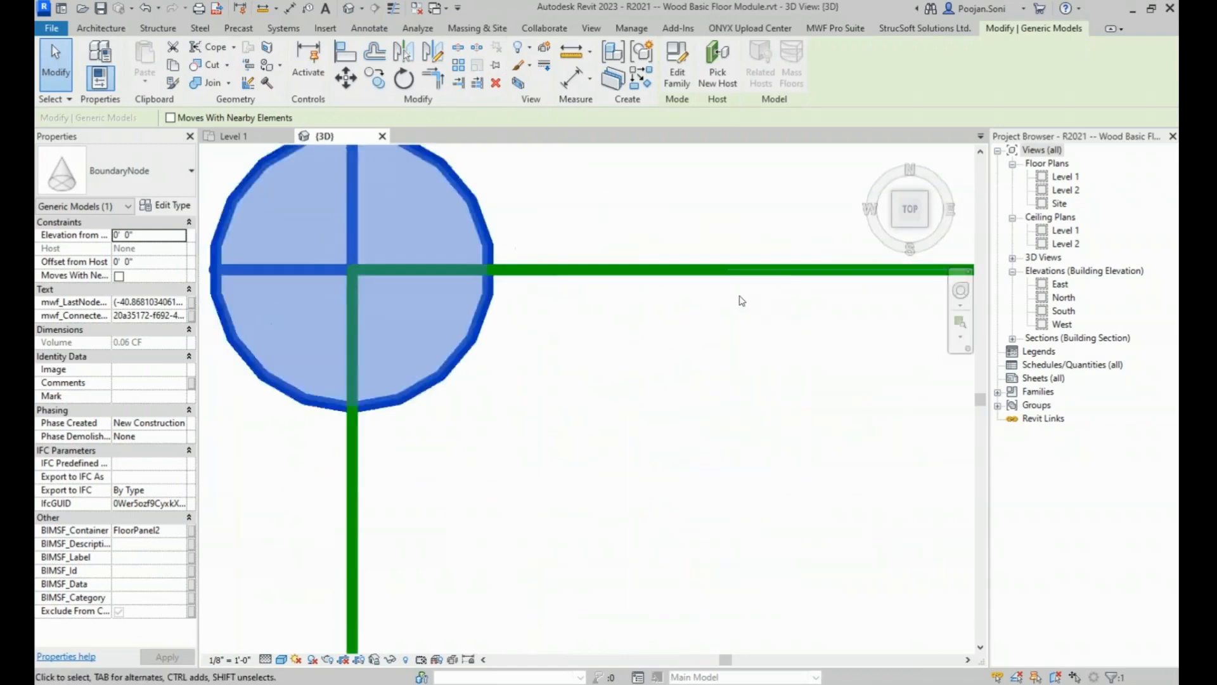
pyautogui.scroll(-3, 729, 305)
pyautogui.scroll(-3, 723, 308)
pyautogui.moveTo(777, 388); pyautogui.dragTo(430, 261, button='middle')
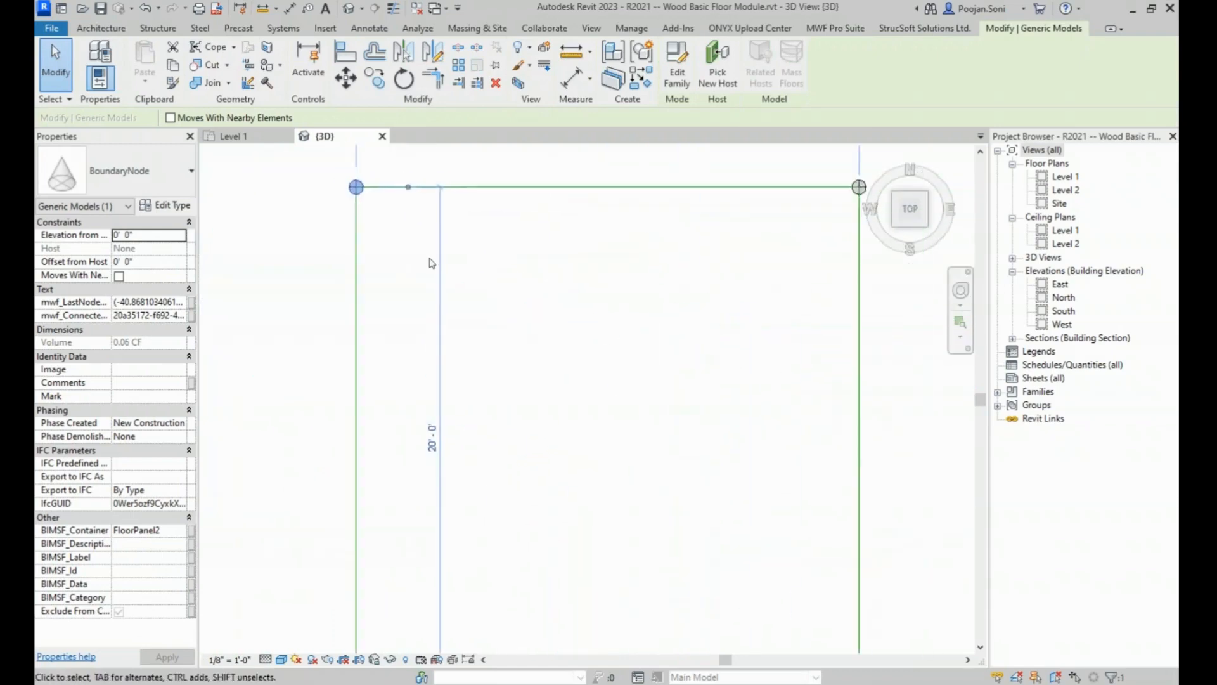
pyautogui.scroll(-4, 430, 261)
pyautogui.click(627, 310)
pyautogui.moveTo(654, 332); pyautogui.dragTo(559, 334, button='middle')
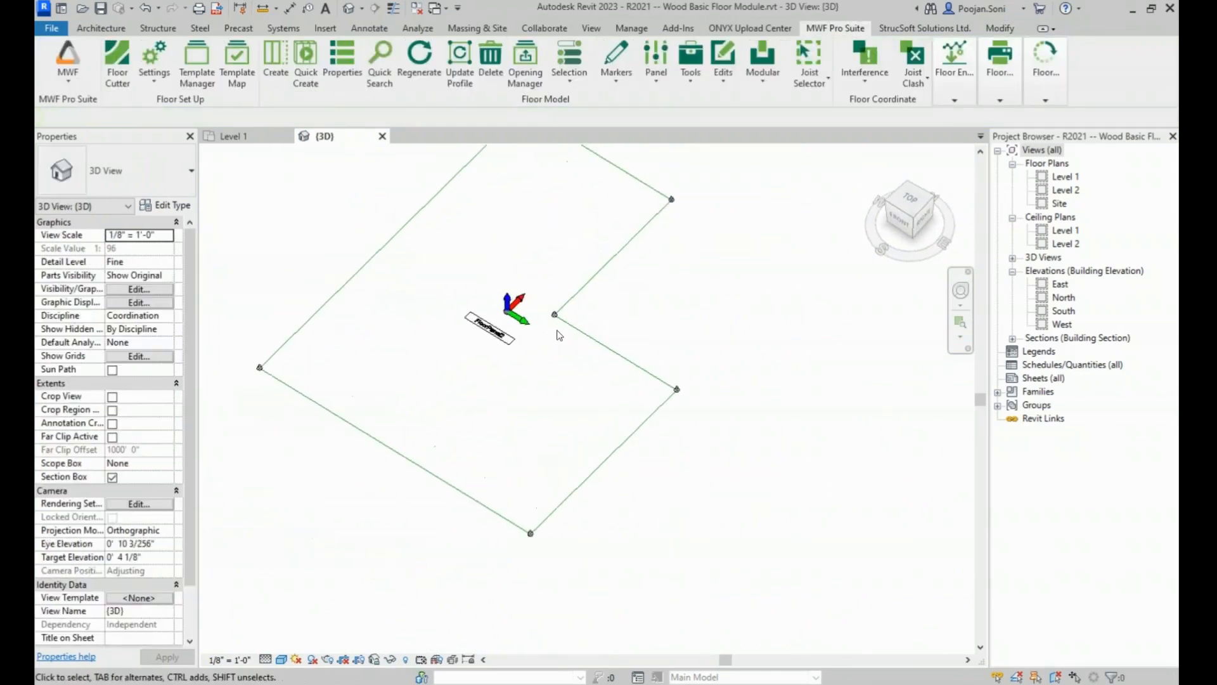
# - Generate the joist framing for the L-shaped floor panel from the Level 1 plan
pyautogui.click(249, 136)
pyautogui.scroll(2, 459, 360)
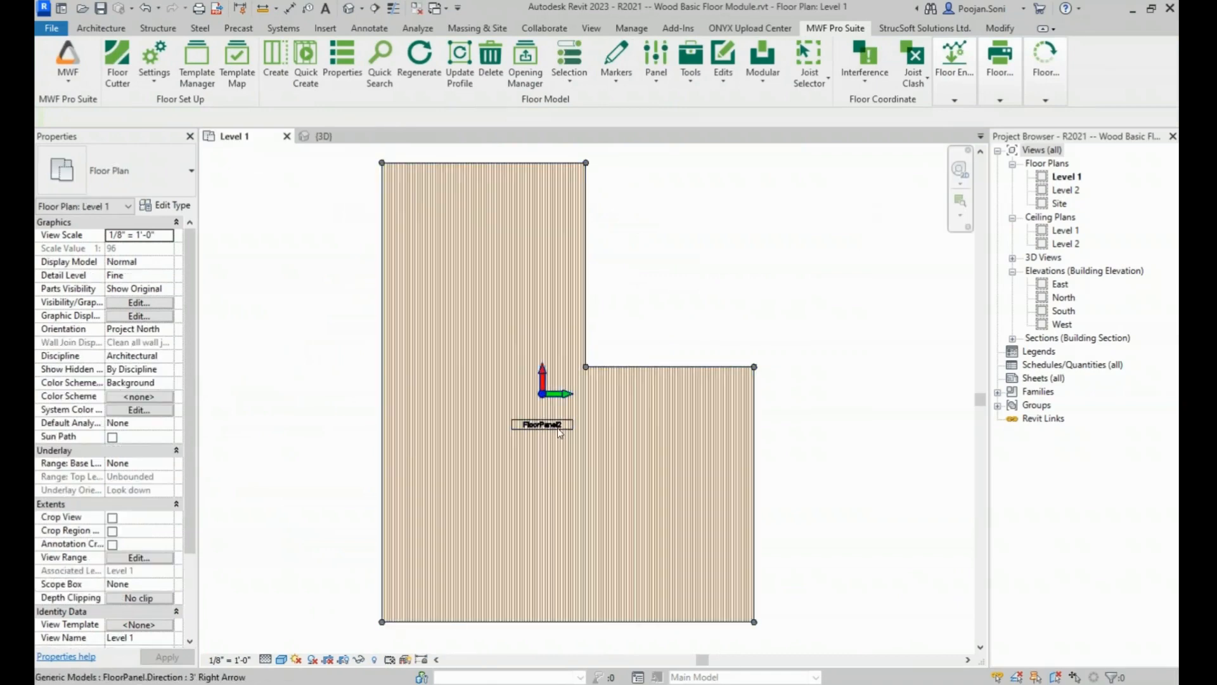
pyautogui.click(557, 426)
pyautogui.click(836, 28)
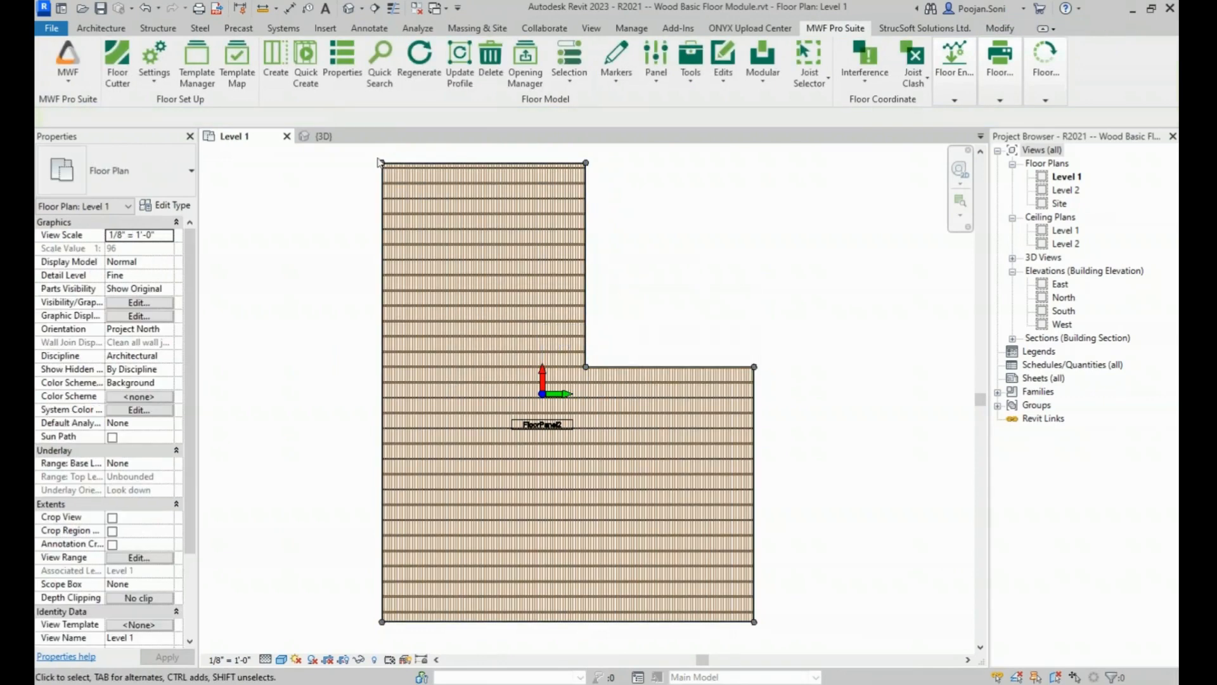
# - Examine the panel's 2x10 joists and rim members up close in the 3D view
pyautogui.click(324, 136)
pyautogui.keyDown('shift'); pyautogui.moveTo(444, 355); pyautogui.dragTo(456, 386, button='middle'); pyautogui.keyUp('shift')
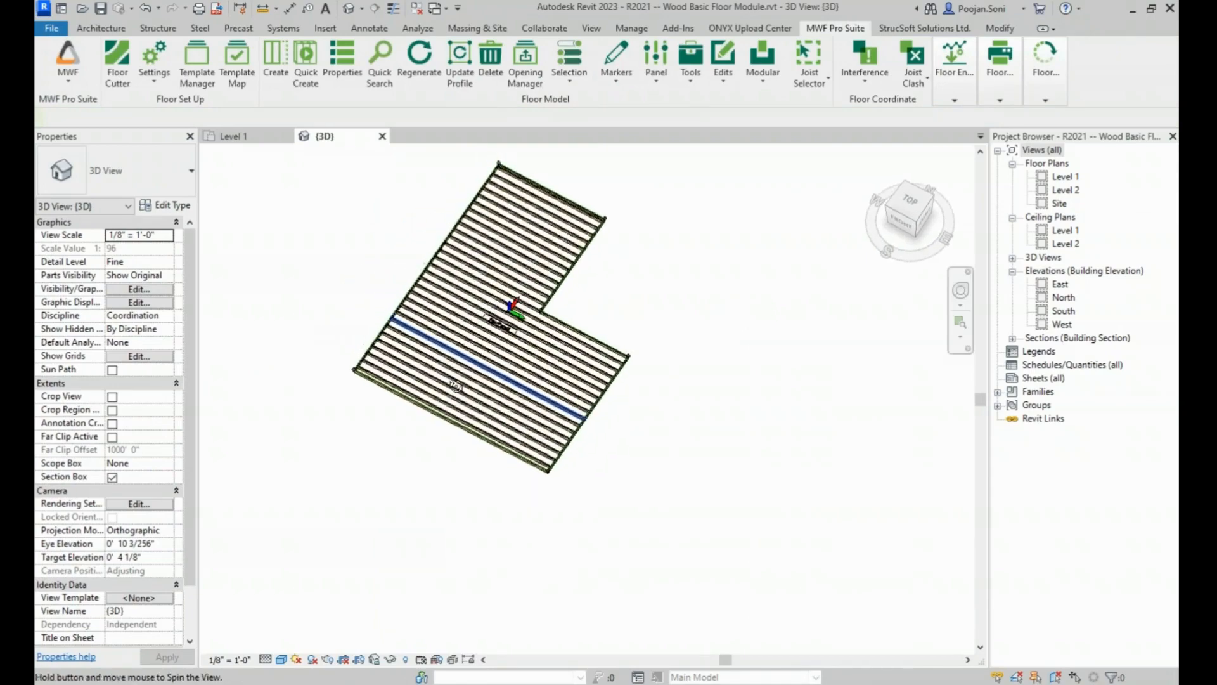
pyautogui.scroll(10, 456, 386)
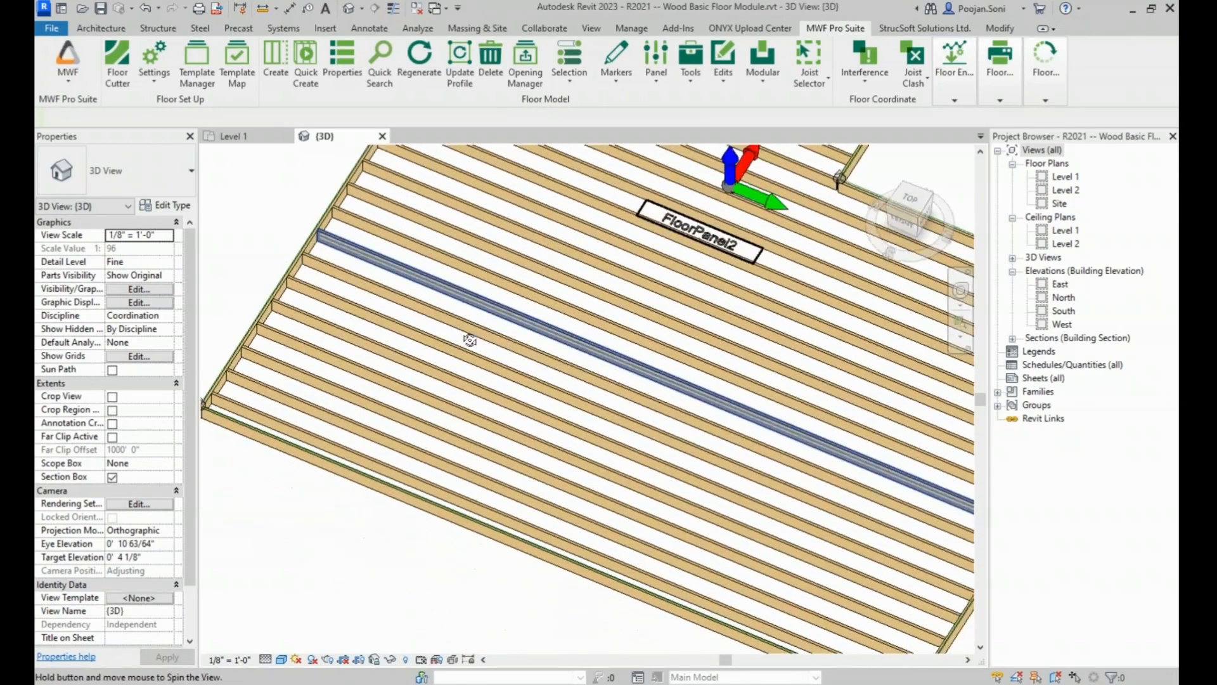
pyautogui.scroll(-8, 470, 341)
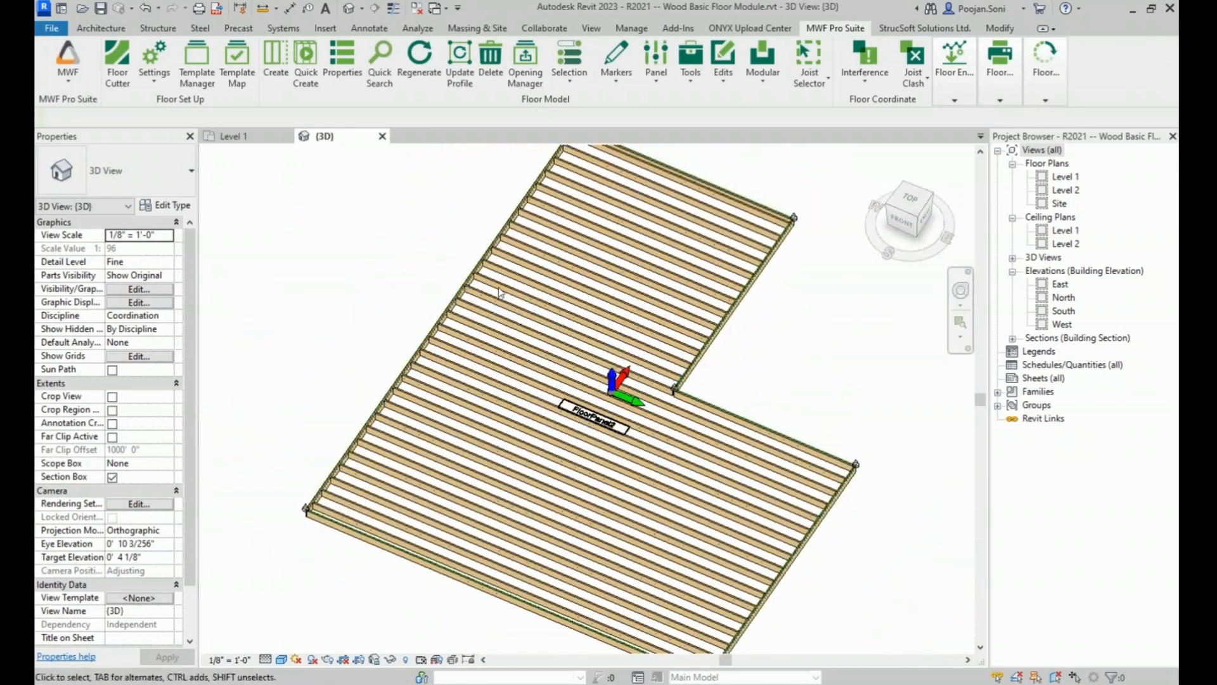
pyautogui.scroll(3, 500, 292)
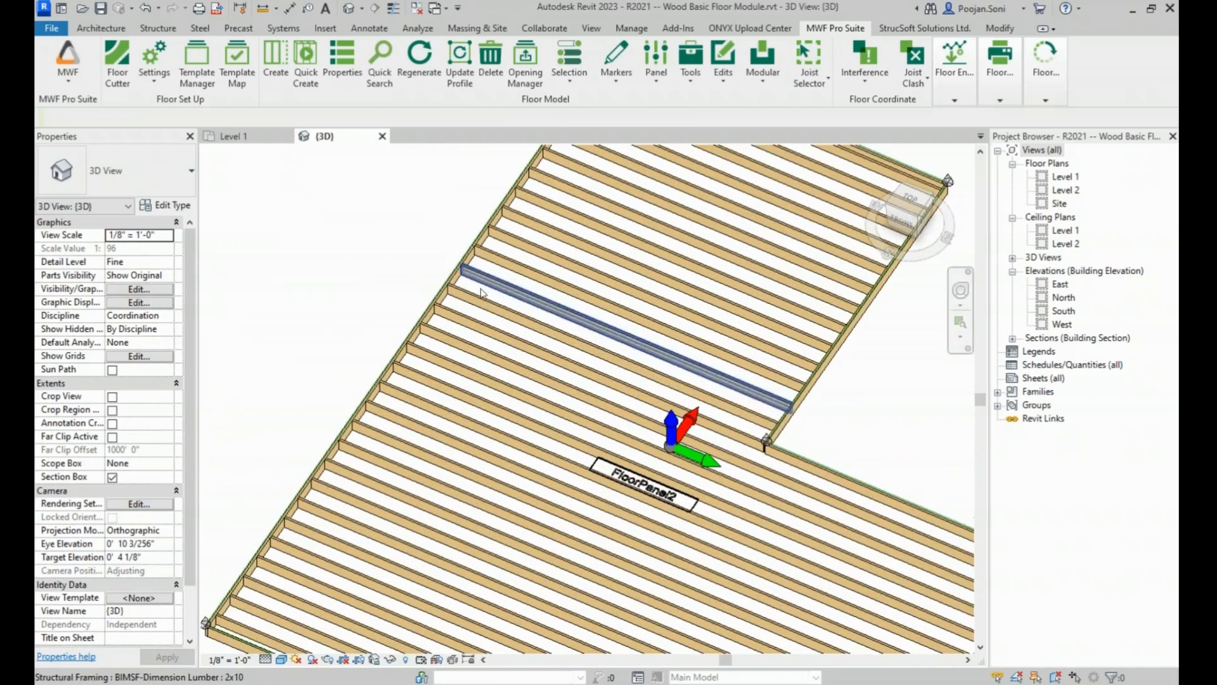
# - Select the panel's long boundary line in 3D and compare the framing with the Level 1 plan
pyautogui.click(444, 299)
pyautogui.scroll(-3, 527, 279)
pyautogui.moveTo(526, 273); pyautogui.dragTo(529, 333, button='middle')
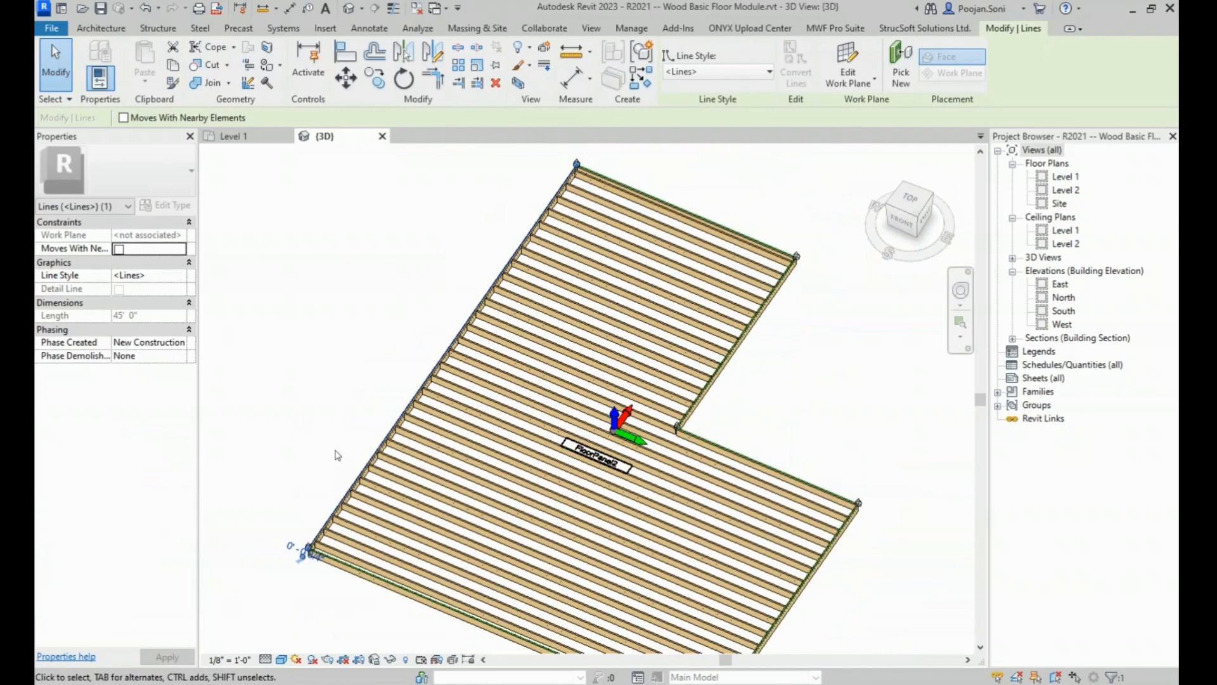
pyautogui.scroll(3, 405, 406)
pyautogui.scroll(-5, 394, 371)
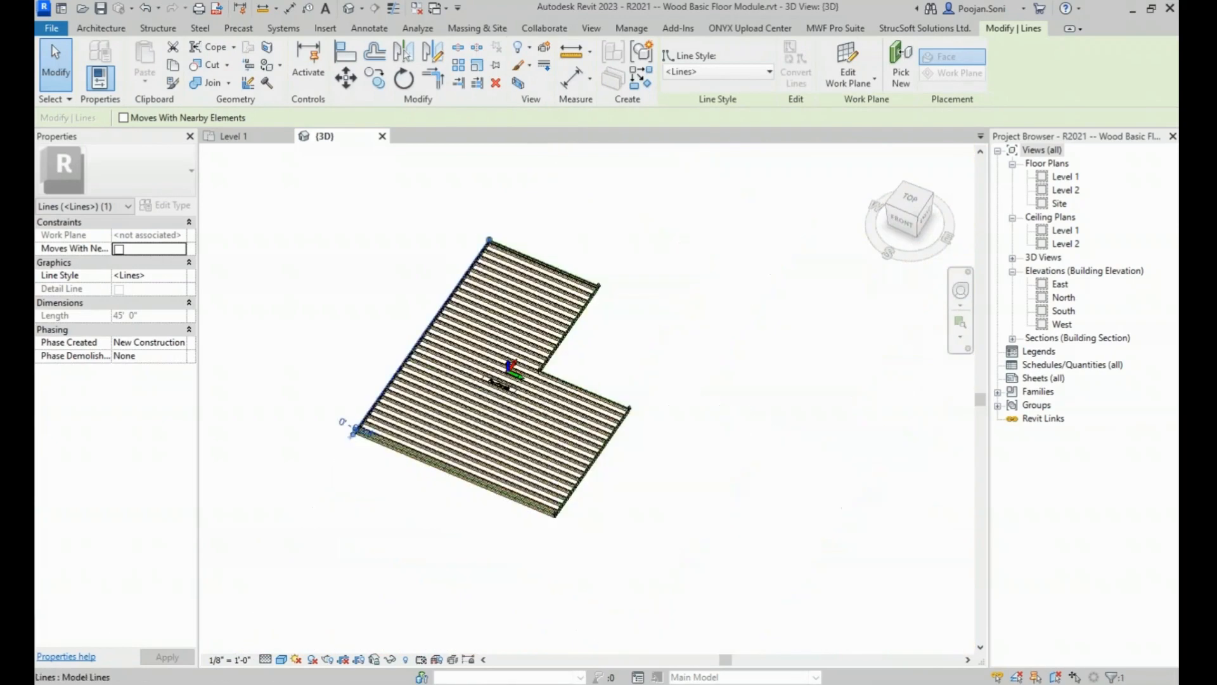
pyautogui.keyDown('shift'); pyautogui.moveTo(419, 398); pyautogui.dragTo(457, 416, button='middle'); pyautogui.keyUp('shift')
pyautogui.click(239, 137)
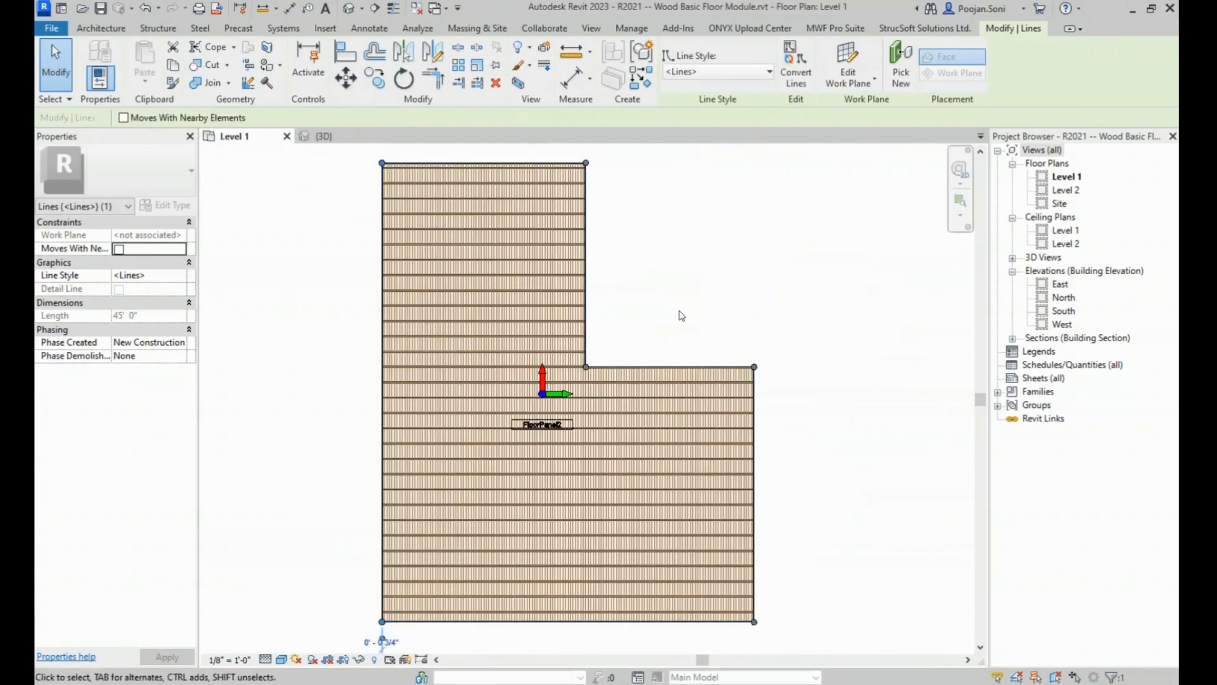
pyautogui.scroll(-1, 677, 285)
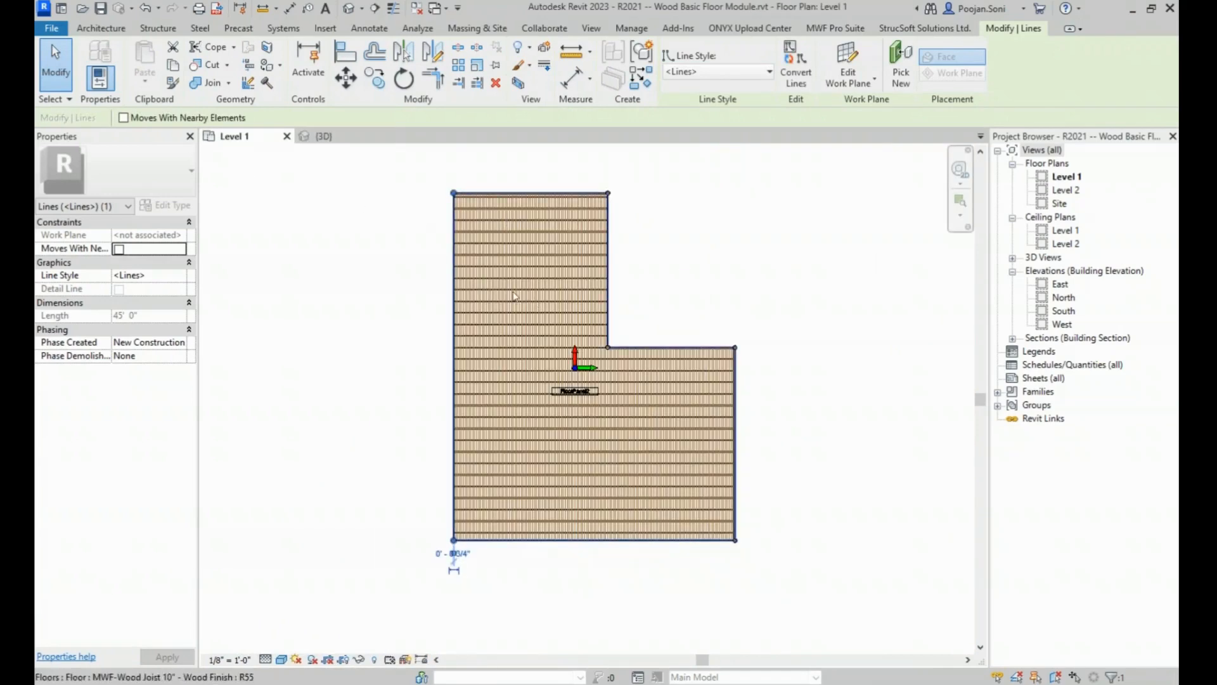
# - Return to the 3D view, clear the boundary line selection, and view the framed panel from an angle
pyautogui.click(353, 140)
pyautogui.keyDown('shift'); pyautogui.moveTo(609, 387); pyautogui.dragTo(530, 315, button='middle'); pyautogui.keyUp('shift')
pyautogui.scroll(1, 530, 315)
pyautogui.scroll(3, 529, 313)
pyautogui.click(286, 251)
pyautogui.moveTo(403, 316); pyautogui.dragTo(469, 381, button='middle')
pyautogui.scroll(2, 469, 381)
pyautogui.scroll(-2, 256, 196)
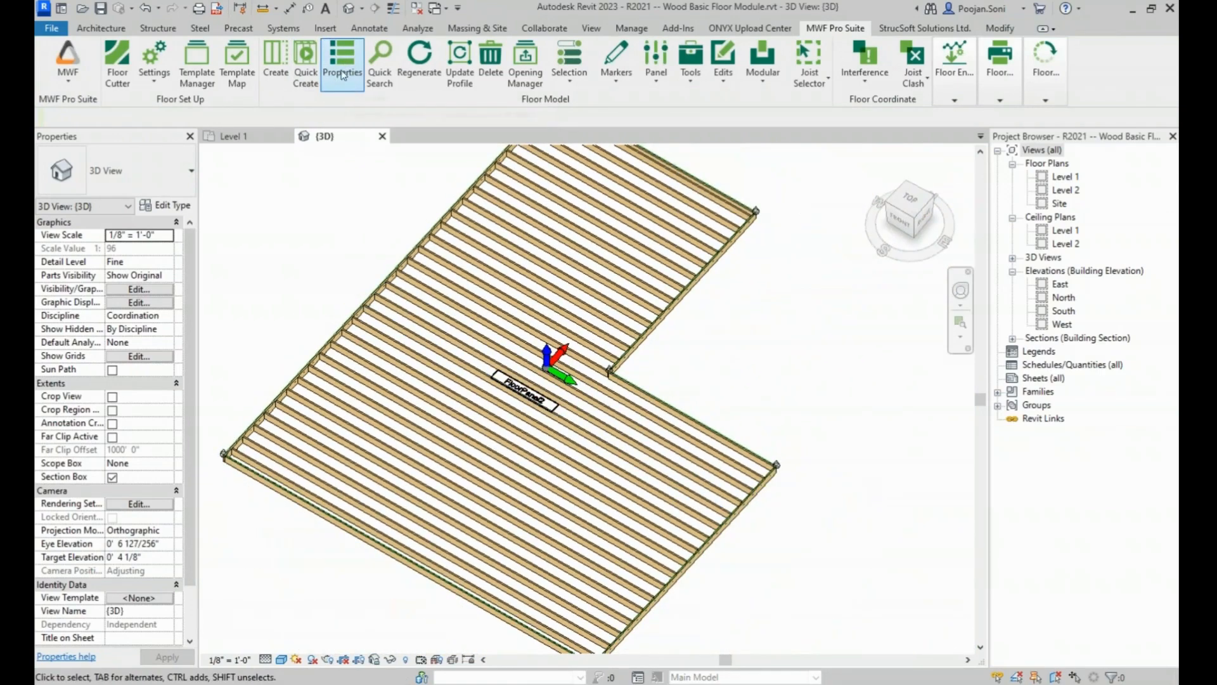
# - Select a joist near the panel's middle and open the Wood Connectors settings in the panel's member properties
pyautogui.click(434, 368)
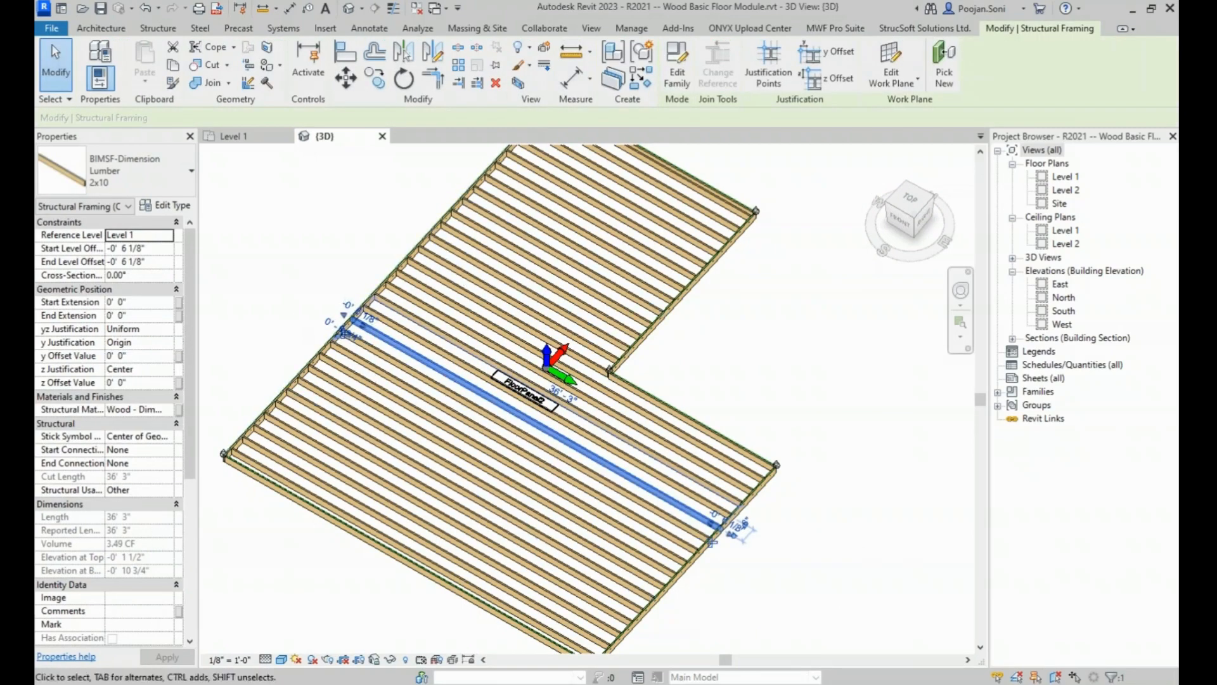
pyautogui.click(837, 28)
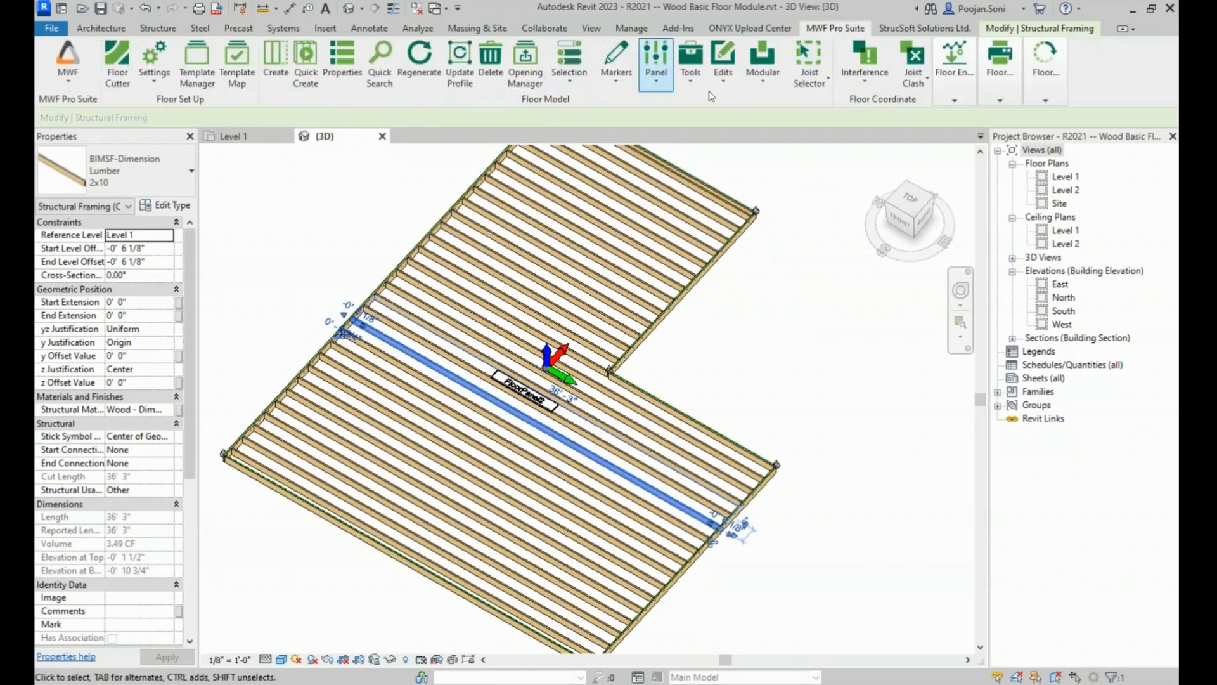
pyautogui.click(339, 79)
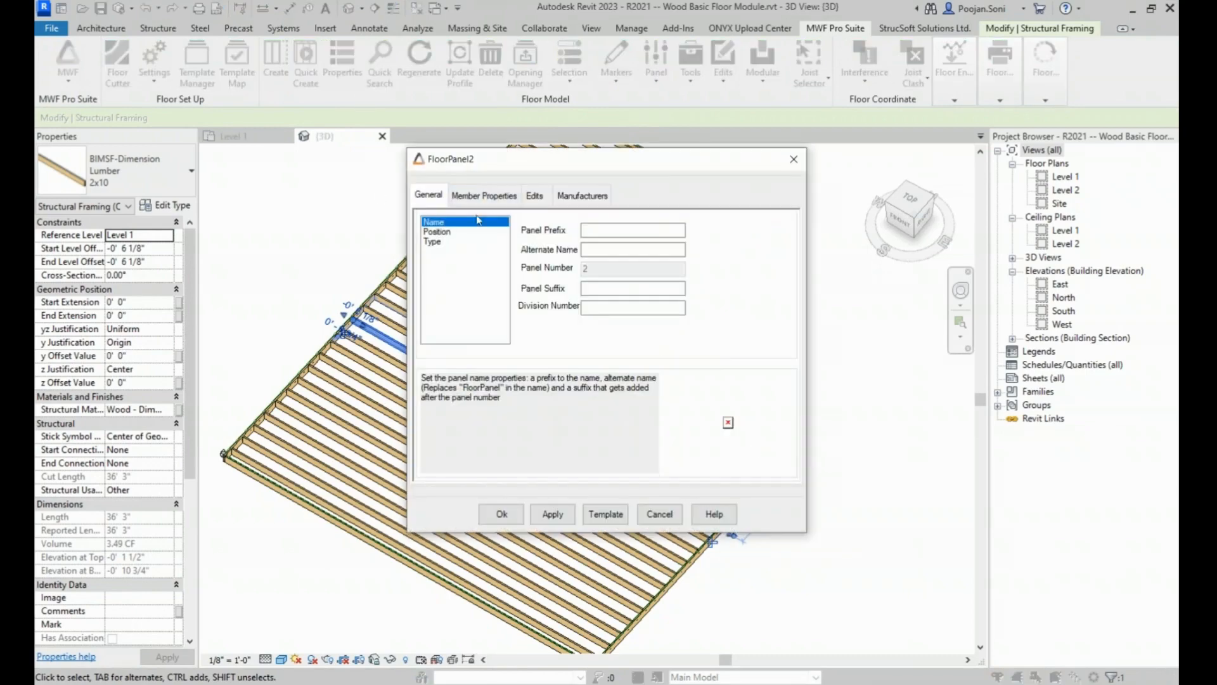
pyautogui.click(483, 197)
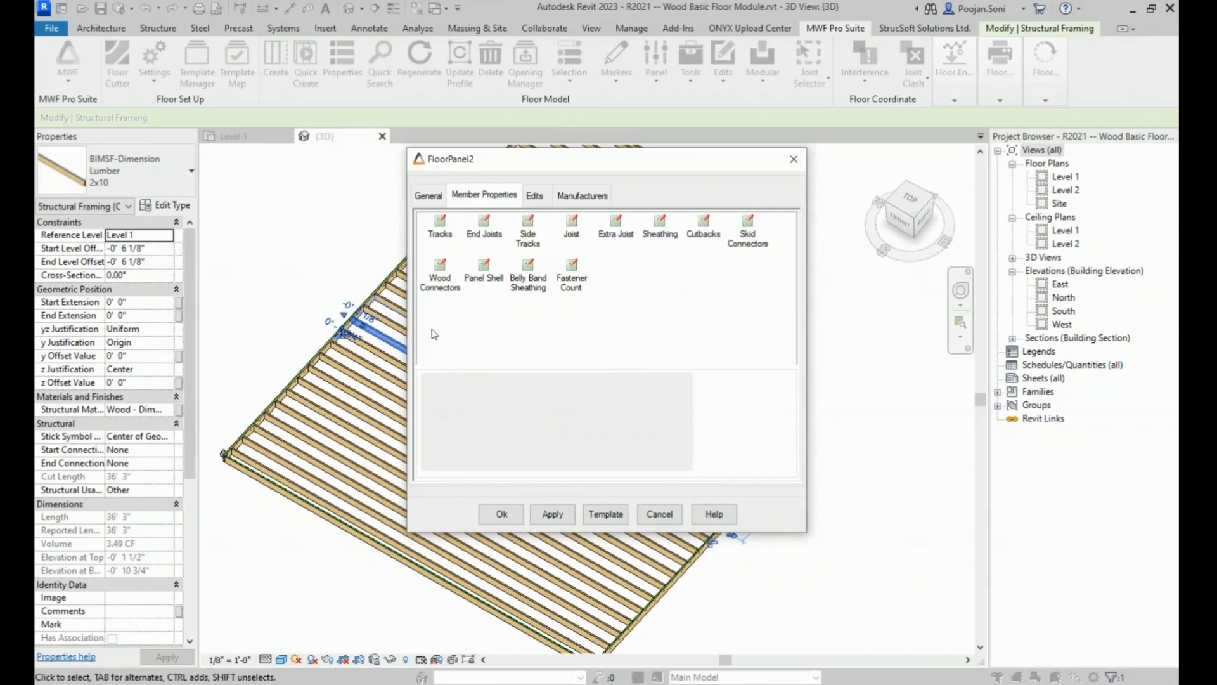
pyautogui.click(441, 279)
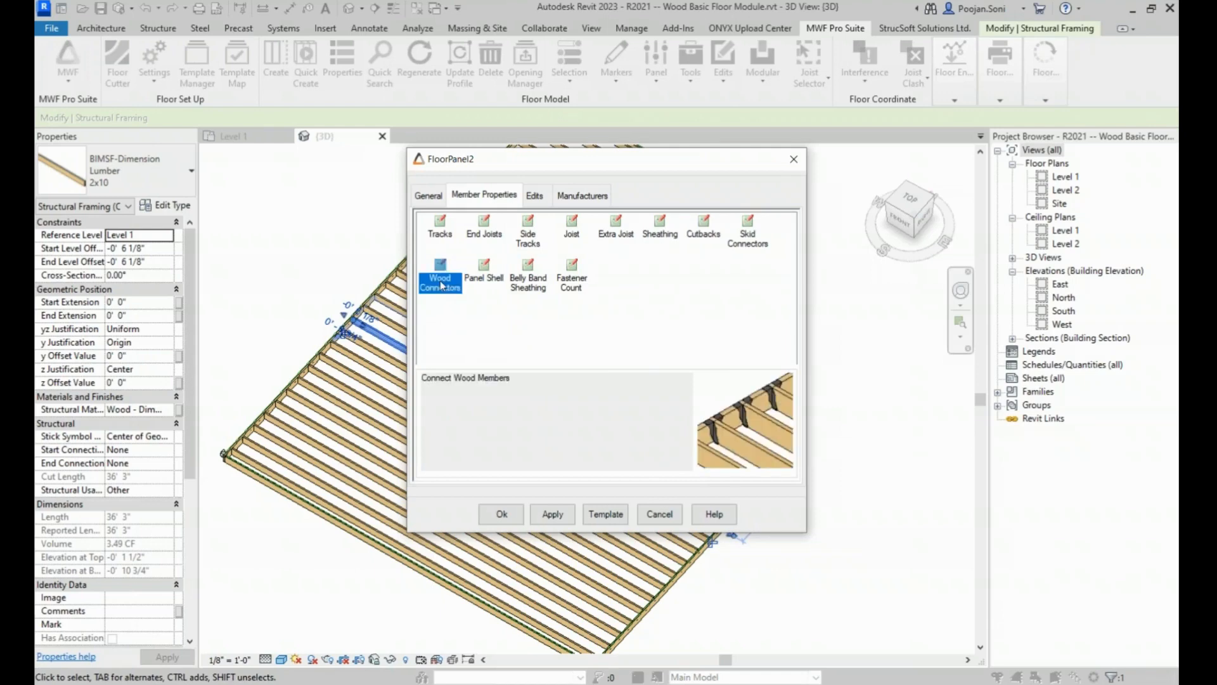
pyautogui.doubleClick(440, 285)
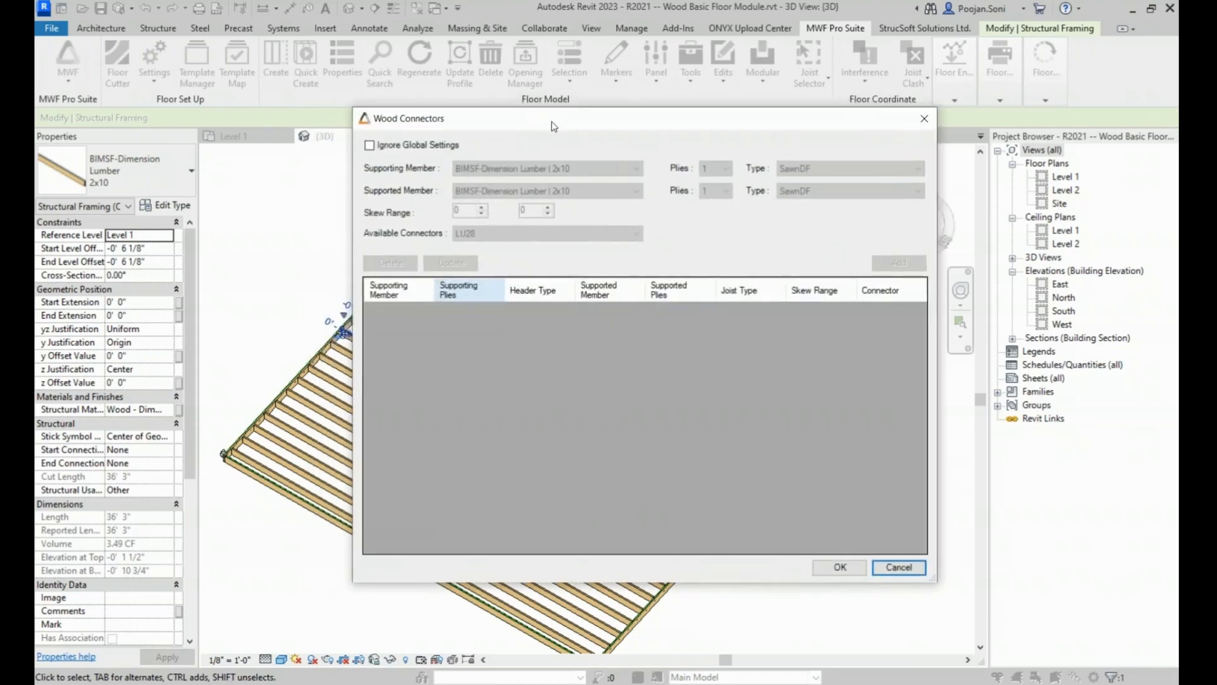
pyautogui.moveTo(554, 126); pyautogui.dragTo(550, 146)
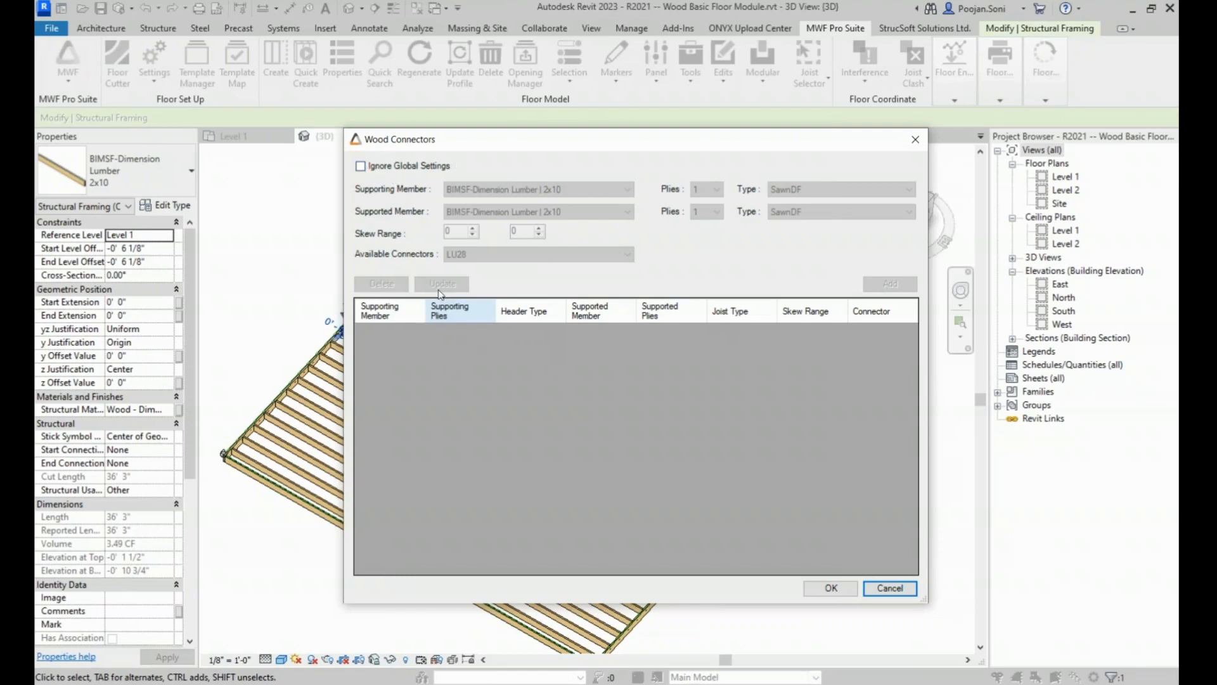
# - Ignore the global connector settings, keeping BIMSF-Dimension Lumber 2x10 for both members and a skew range of 0 to 0
pyautogui.click(361, 167)
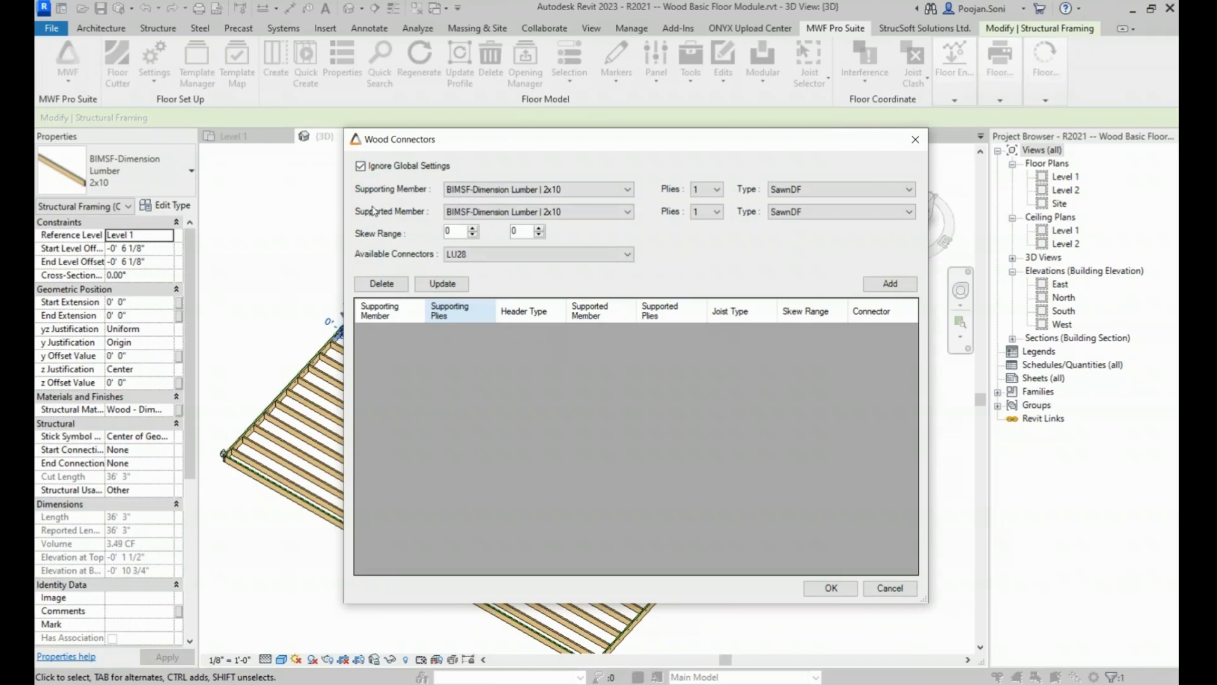
pyautogui.moveTo(481, 141); pyautogui.dragTo(514, 127)
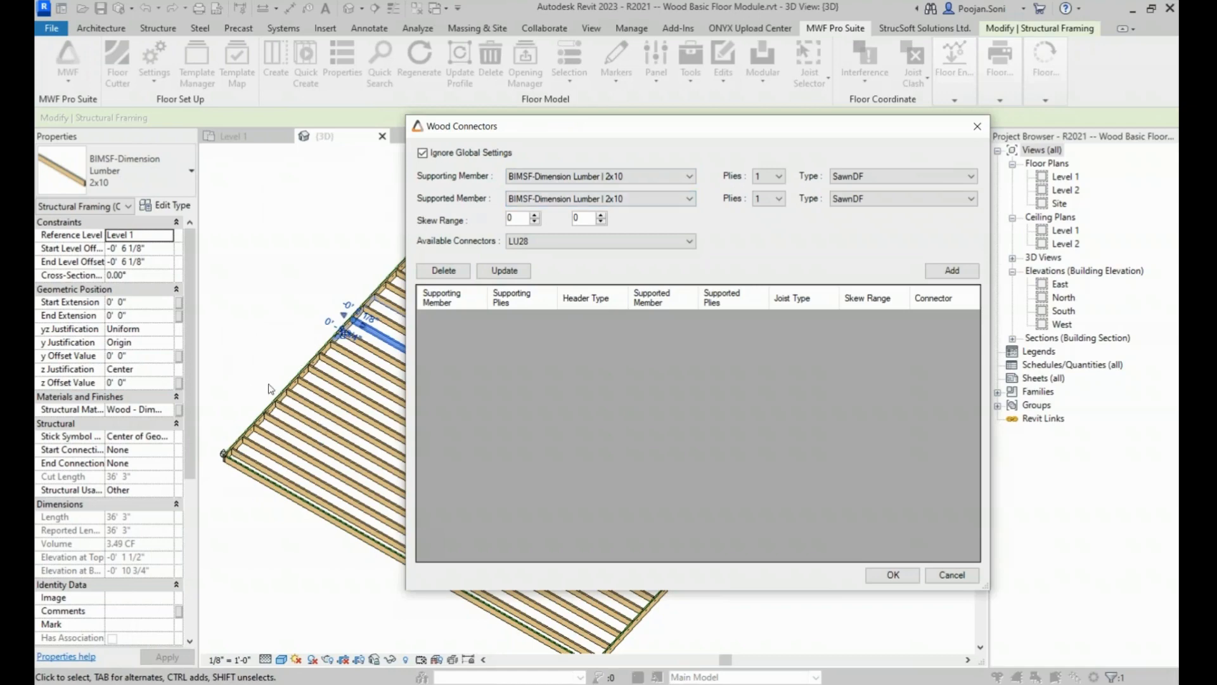
pyautogui.click(690, 201)
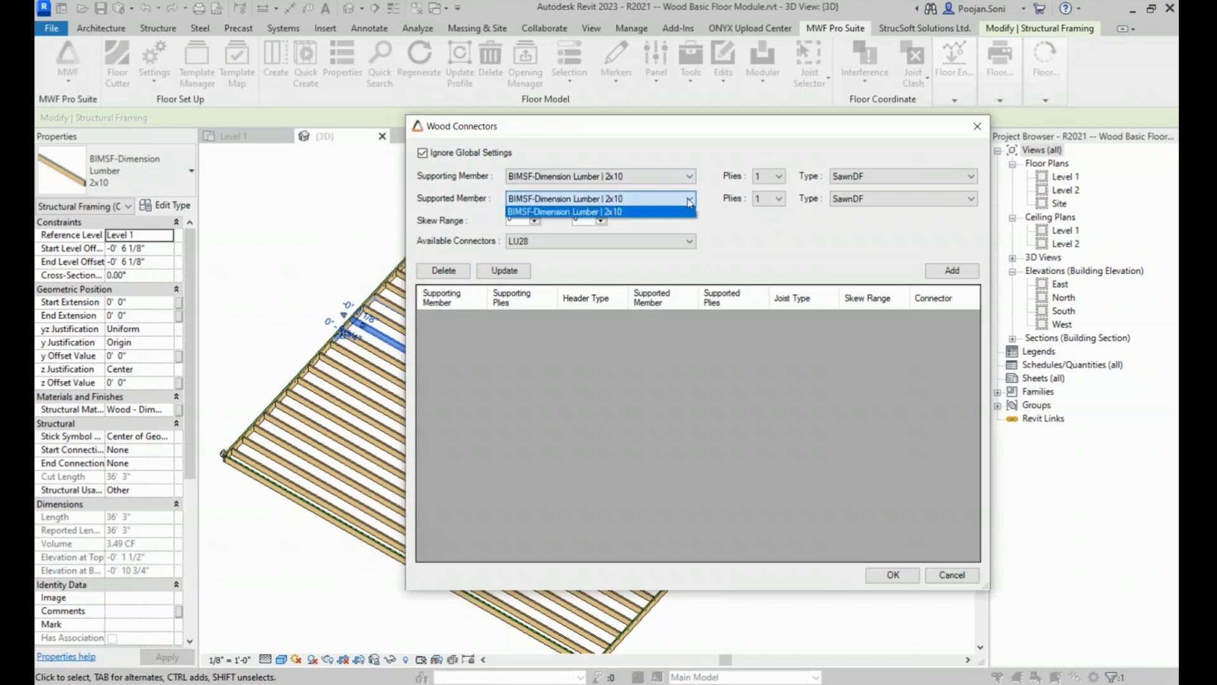
pyautogui.click(637, 180)
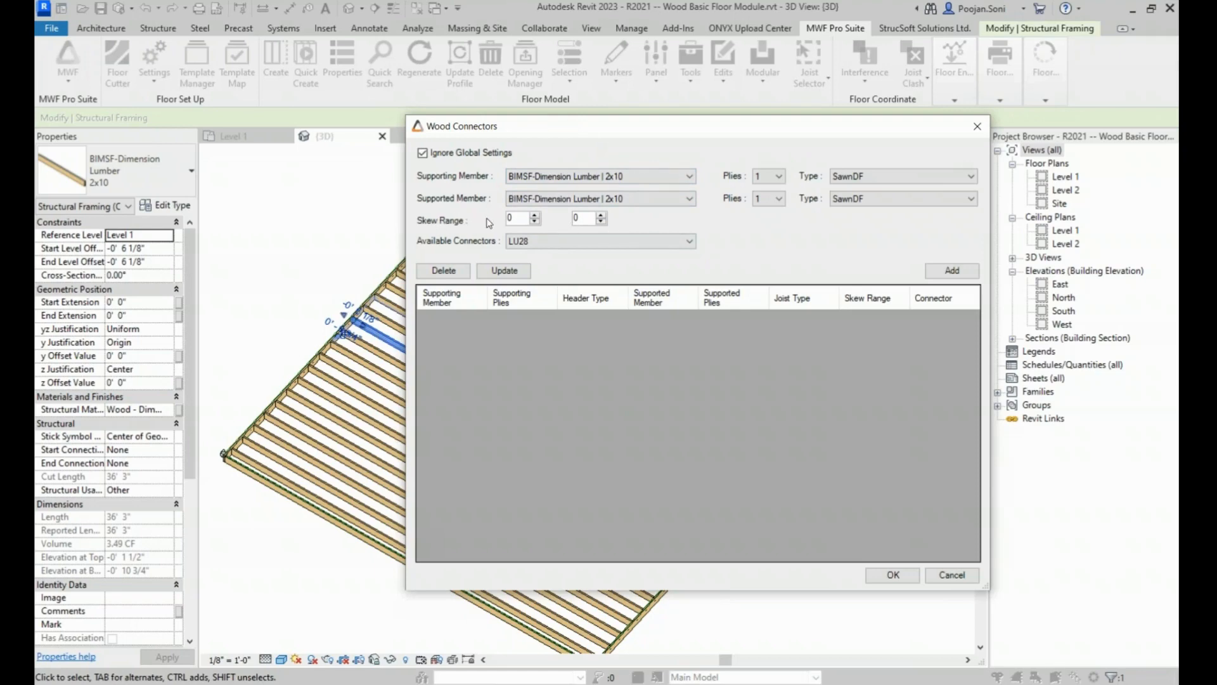
pyautogui.click(535, 215)
pyautogui.click(536, 222)
# - Add an LU28 connector entry for the 2x10 members and apply the updated properties to the floor panel
pyautogui.click(569, 241)
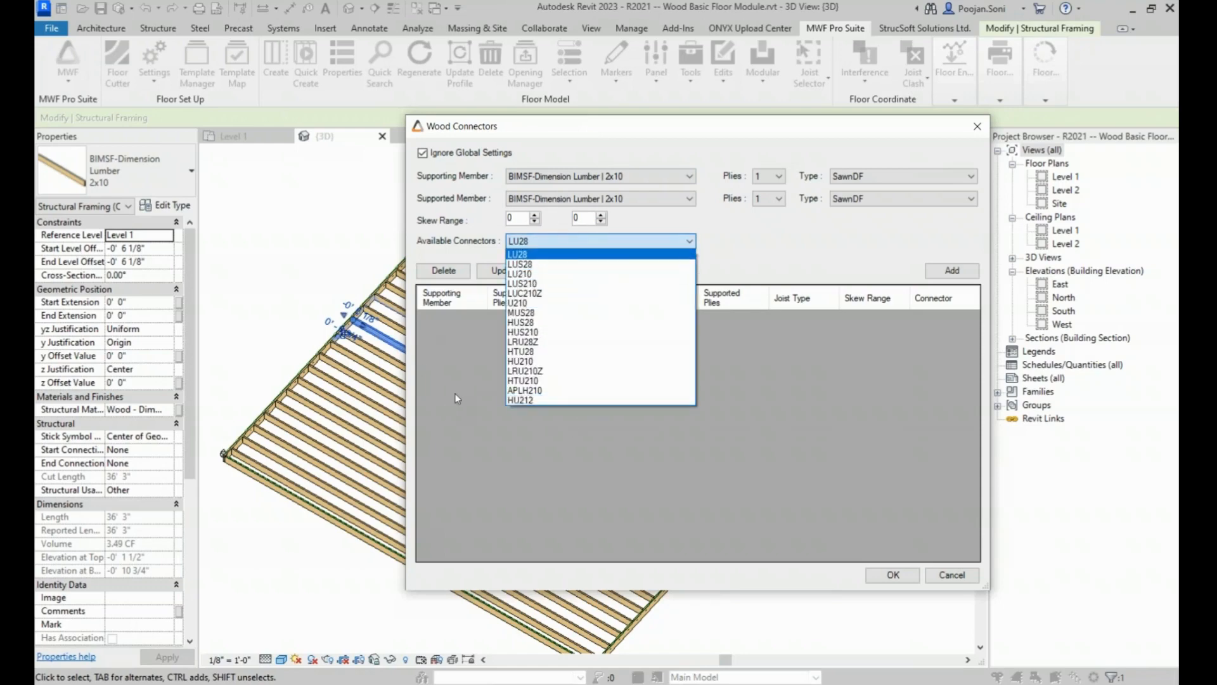
pyautogui.click(540, 255)
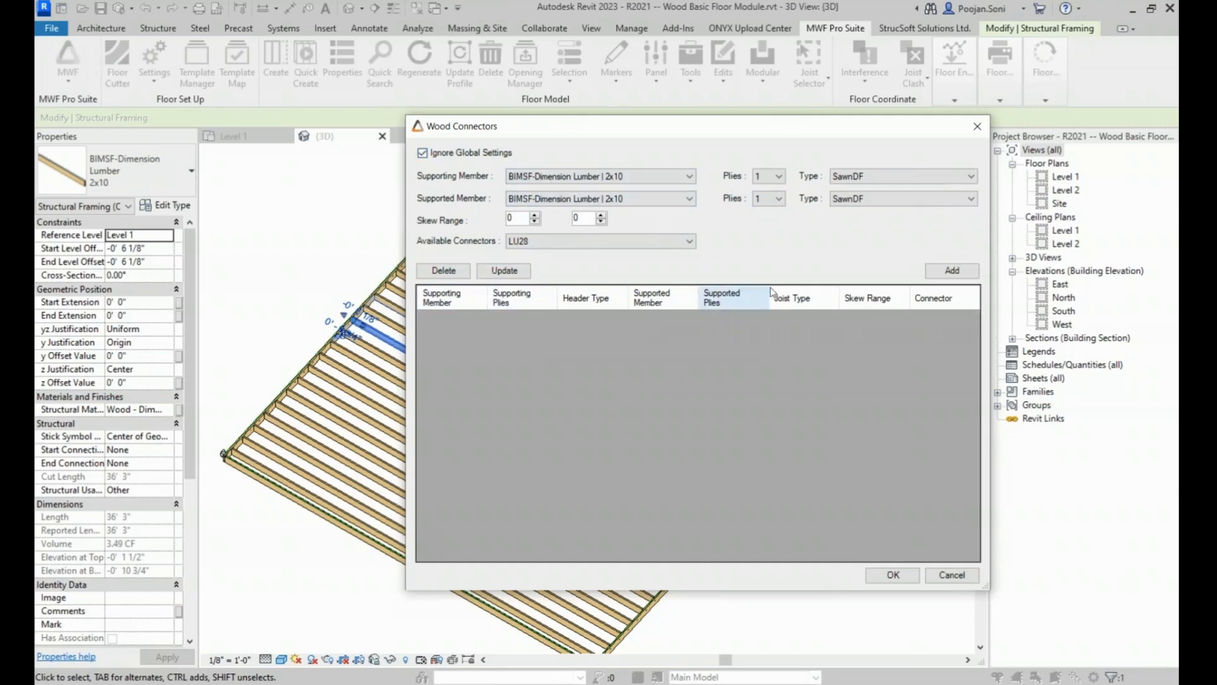
pyautogui.click(951, 271)
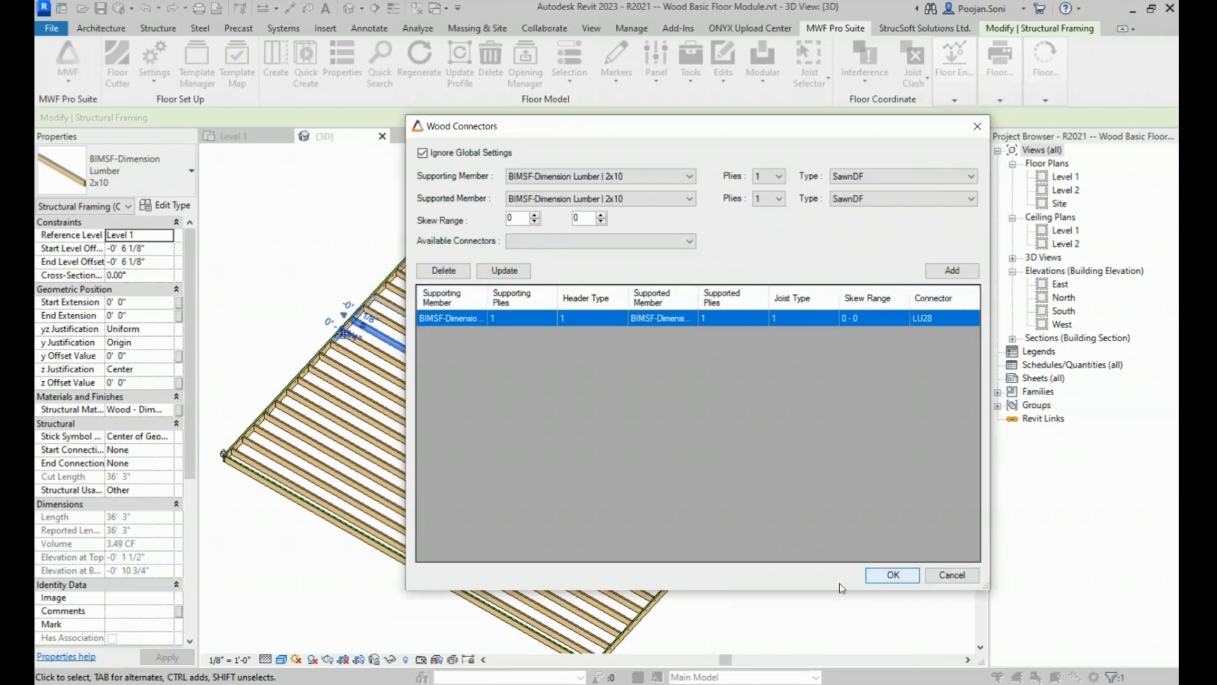
pyautogui.click(881, 577)
pyautogui.click(502, 514)
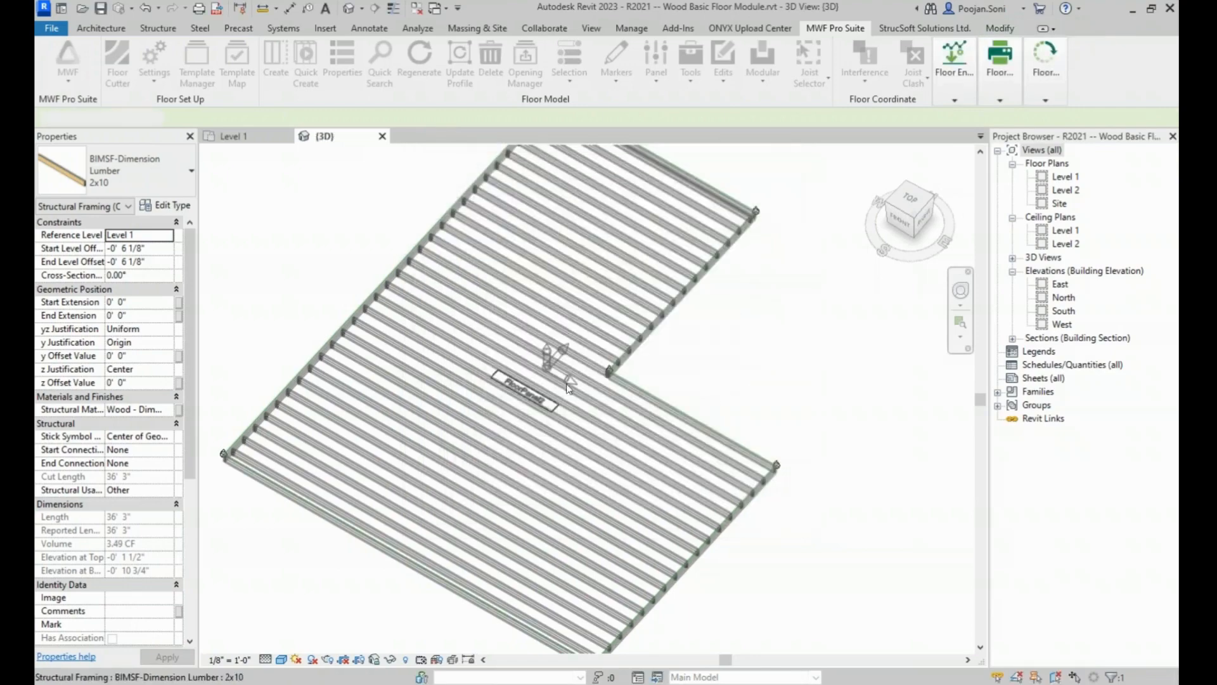
# - Inspect the LU28 connector at a joist's end along the long edge, including its properties, then clear the selection
pyautogui.scroll(2, 332, 325)
pyautogui.scroll(6, 332, 326)
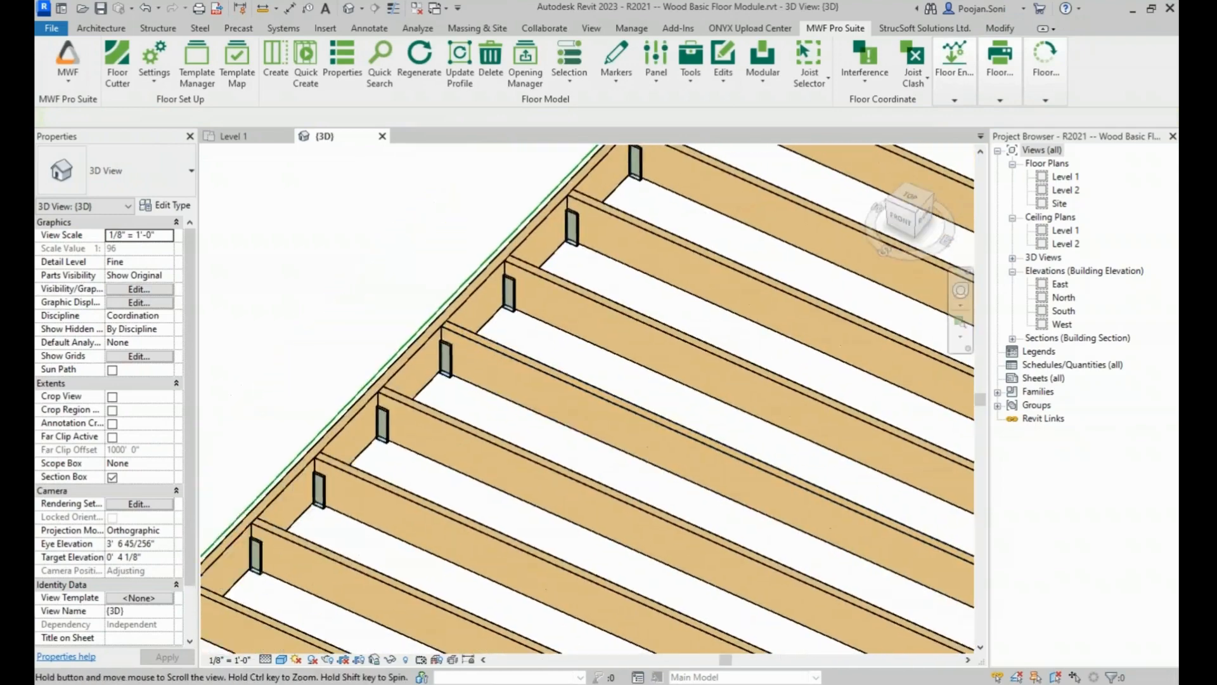
pyautogui.scroll(1, 462, 353)
pyautogui.click(462, 353)
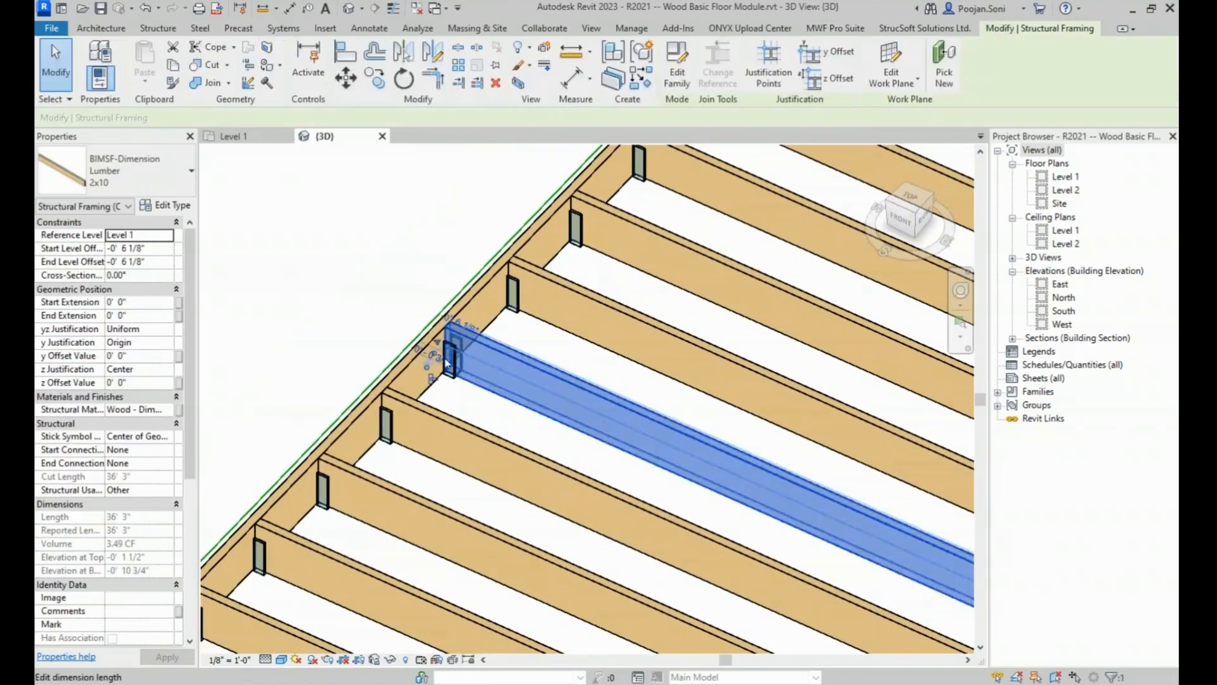
pyautogui.scroll(3, 462, 352)
pyautogui.click(469, 339)
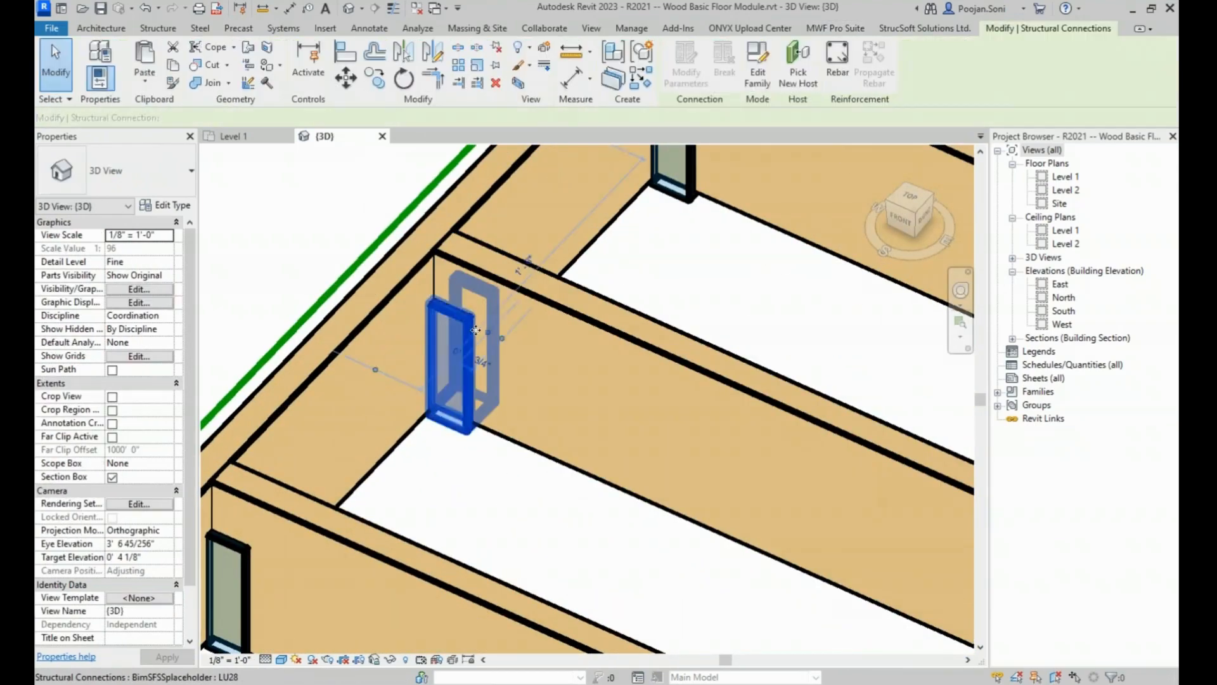
pyautogui.scroll(-2, 491, 312)
pyautogui.moveTo(560, 346); pyautogui.dragTo(459, 359, button='middle')
pyautogui.scroll(-2, 501, 349)
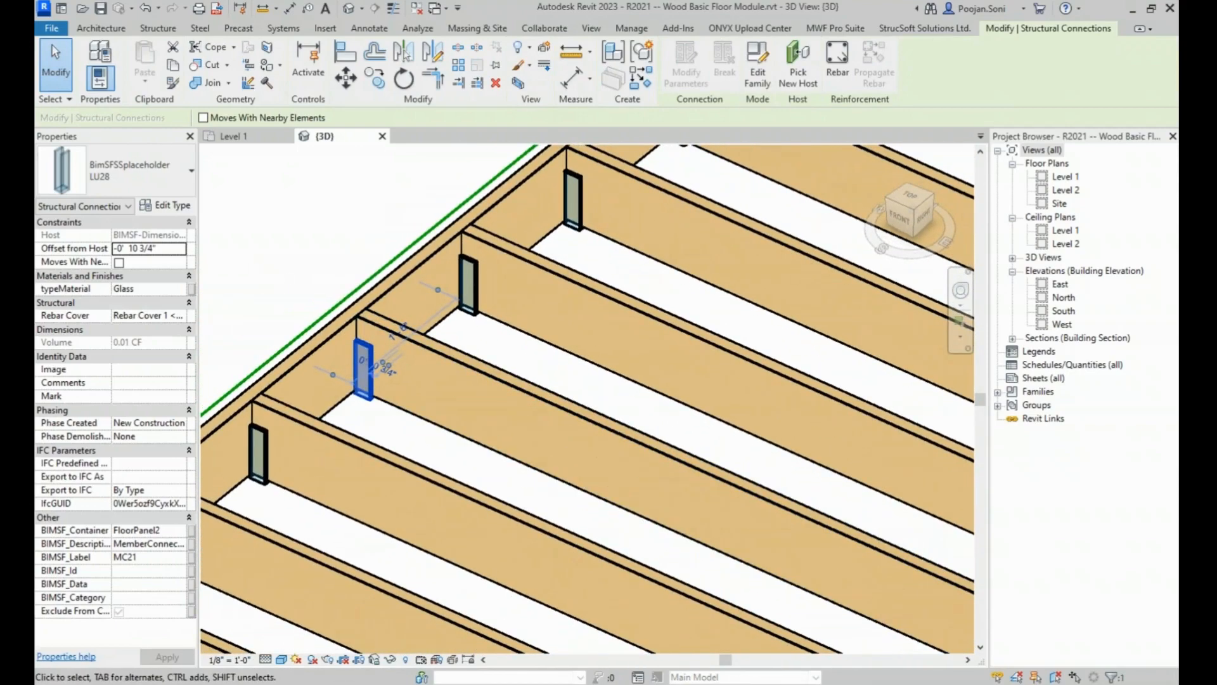
pyautogui.press('Escape')
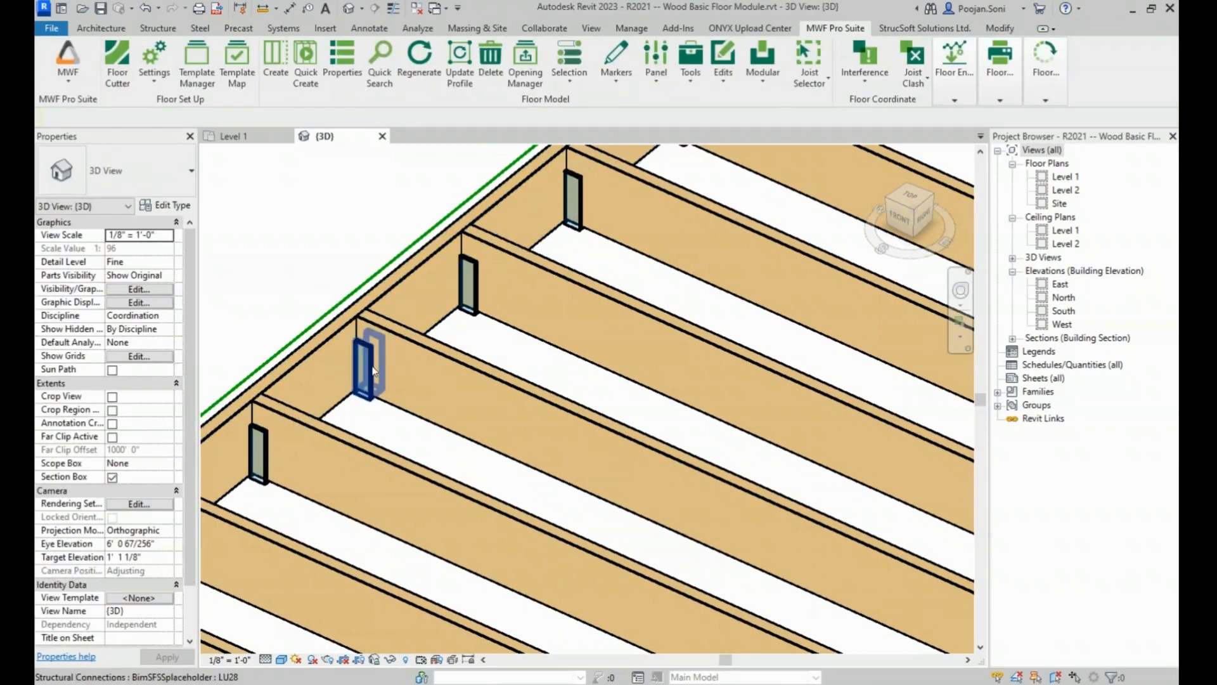
# - Reselect the same joist-end connector, review the neighbouring connectors along the edge, and check its type again
pyautogui.click(374, 371)
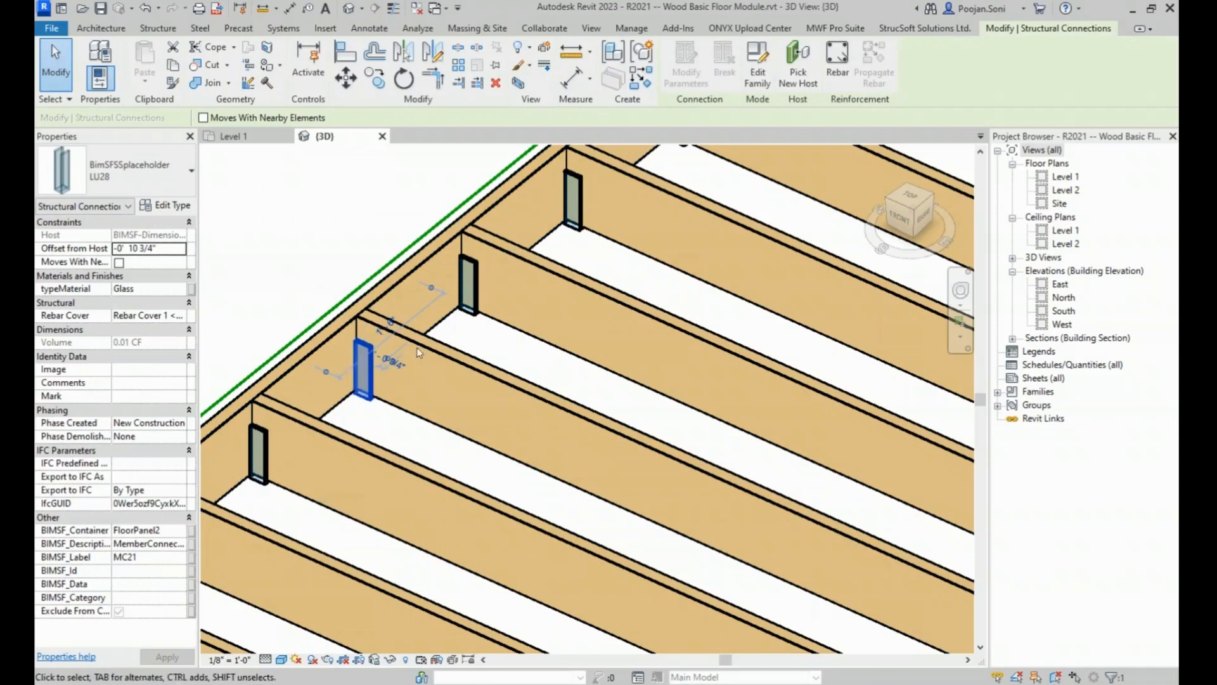
pyautogui.scroll(-5, 434, 426)
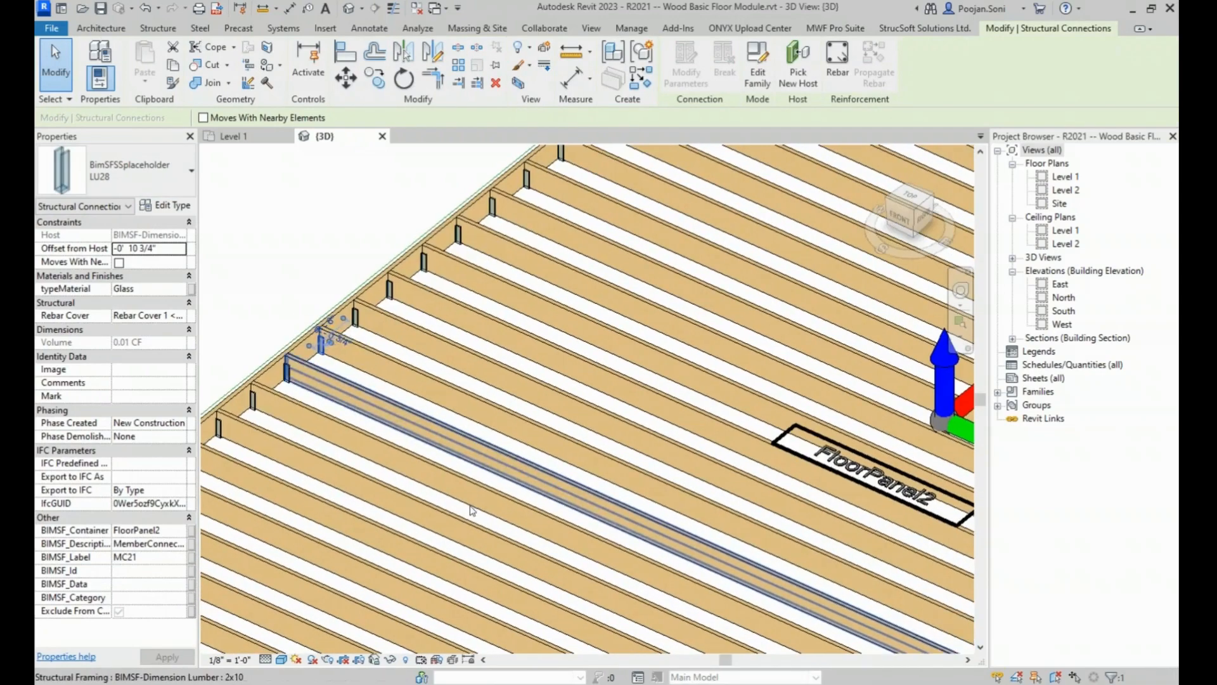
pyautogui.scroll(5, 323, 342)
pyautogui.press('Escape')
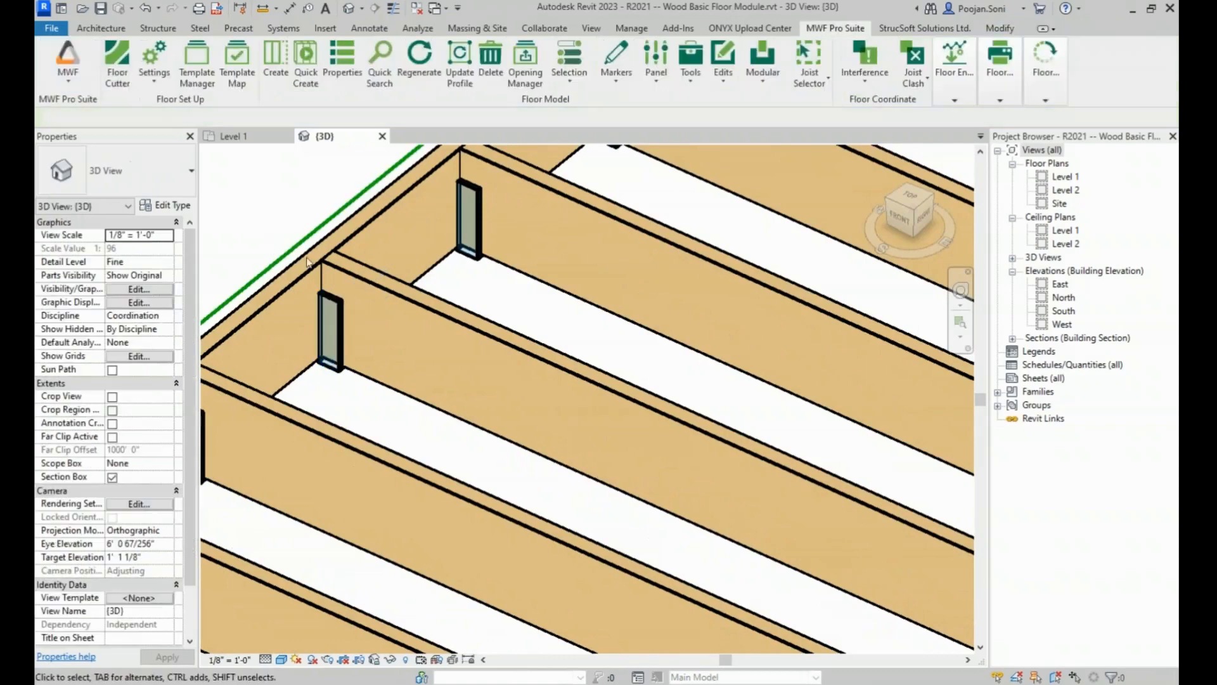
pyautogui.click(323, 316)
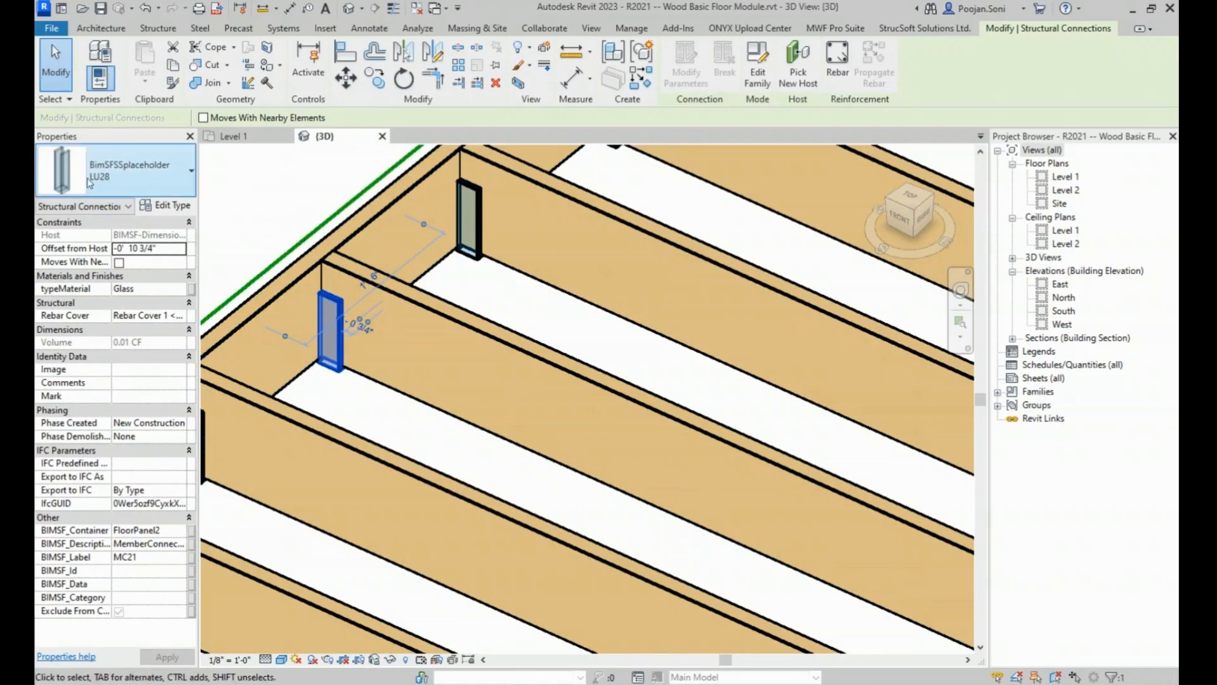
# - Review the LU28 connectors along the panel's long edge, checking a neighbouring joist's connector and the overall panel
pyautogui.scroll(-10, 384, 304)
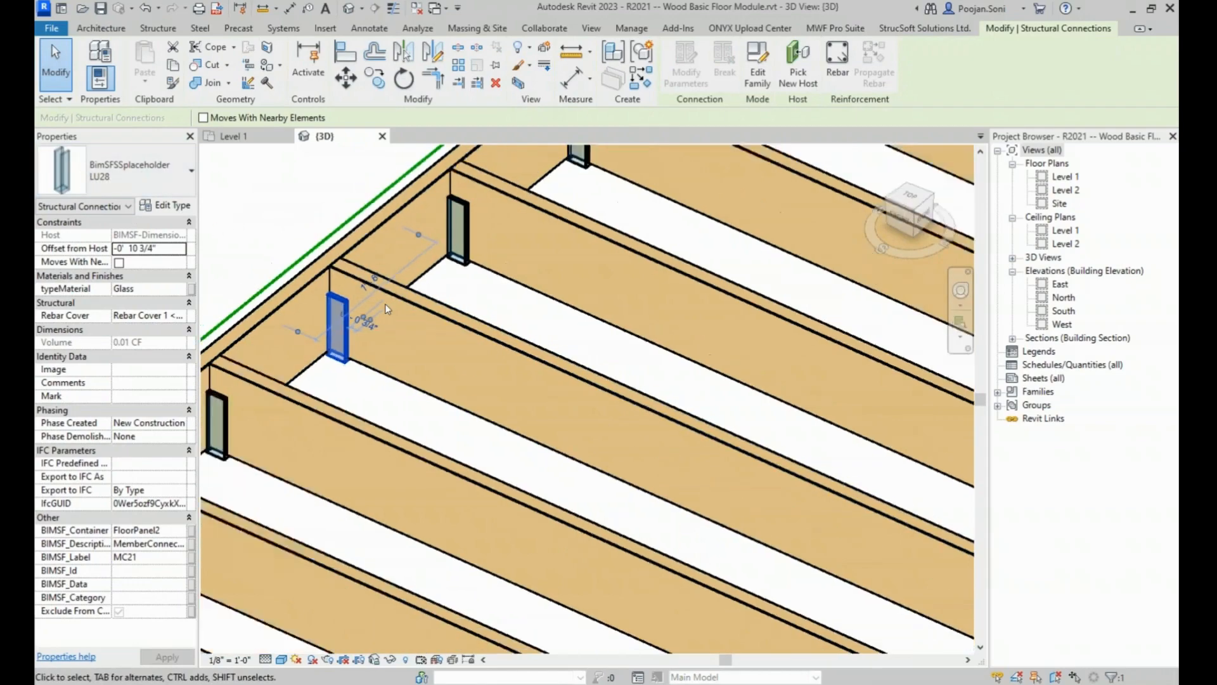
pyautogui.scroll(8, 384, 304)
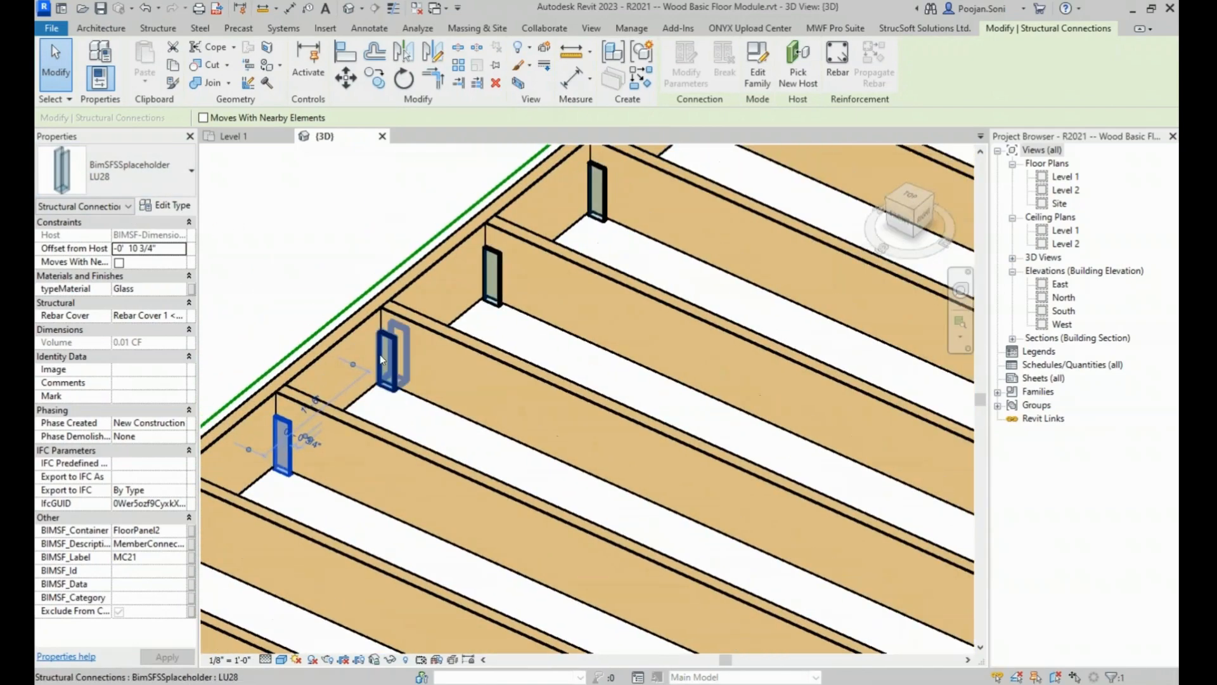
pyautogui.click(386, 356)
pyautogui.scroll(-10, 382, 355)
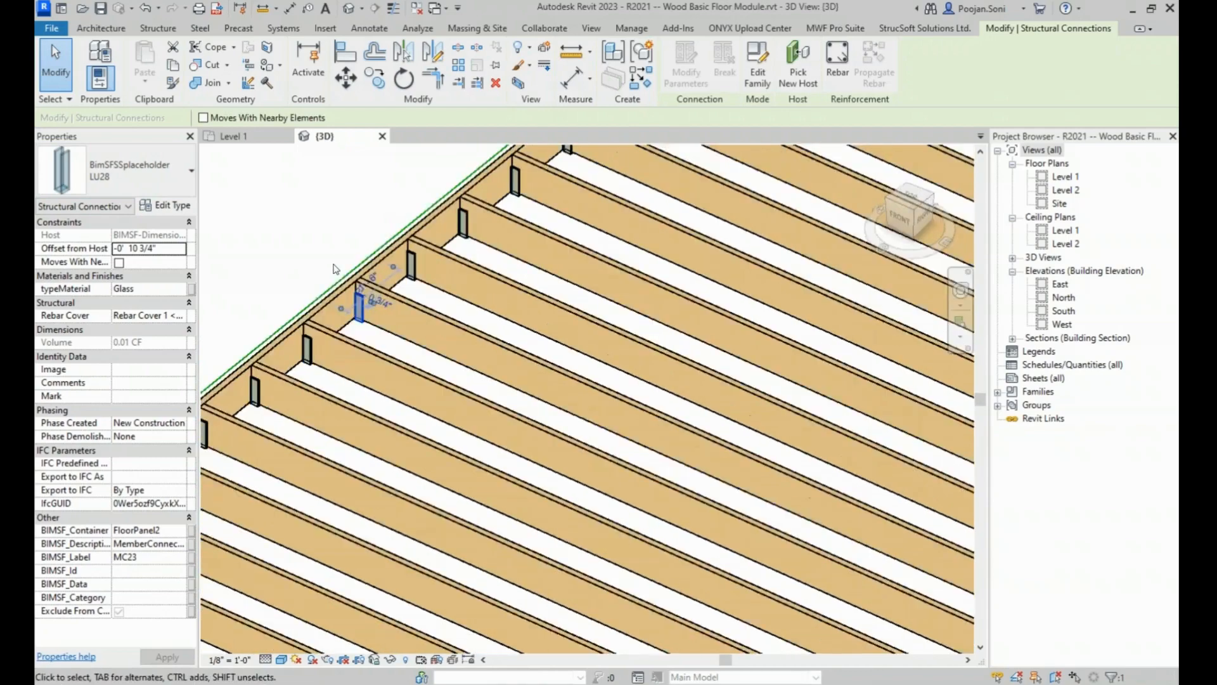
pyautogui.scroll(-3, 357, 303)
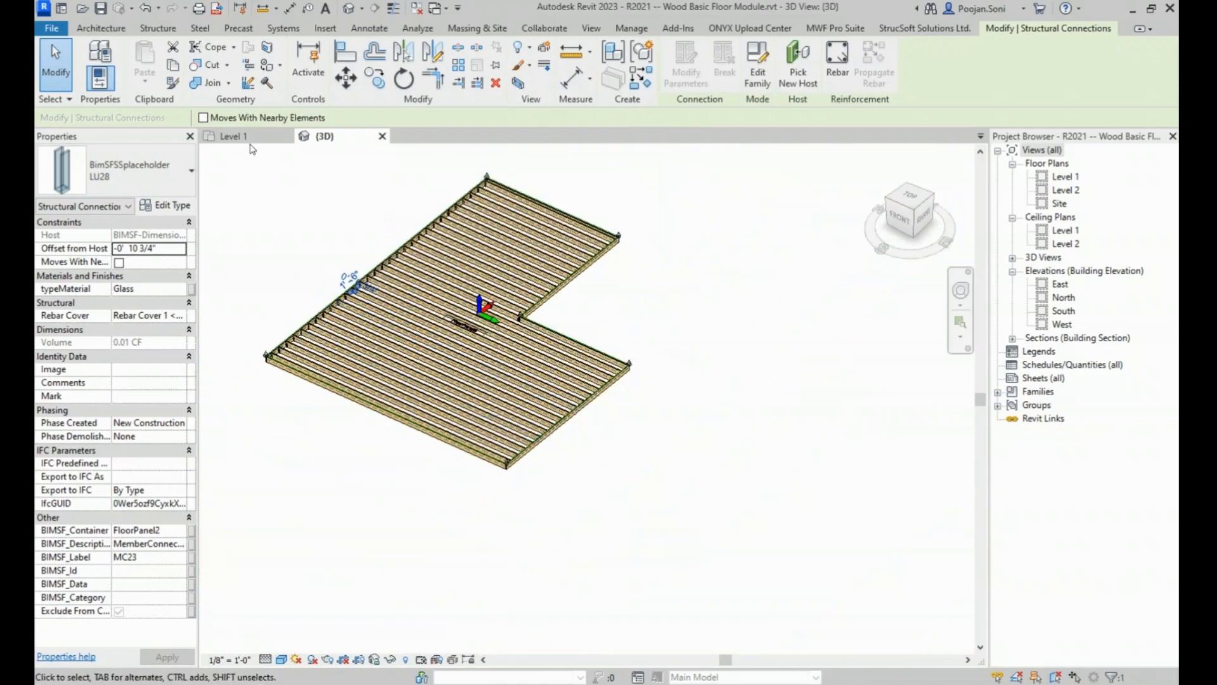
# - On the Level 1 plan, create and immediately frame a panel on the unframed L-shaped floor beside grids 3 and 4, using the Default_Imperial Wood template
pyautogui.click(250, 137)
pyautogui.scroll(-6, 521, 380)
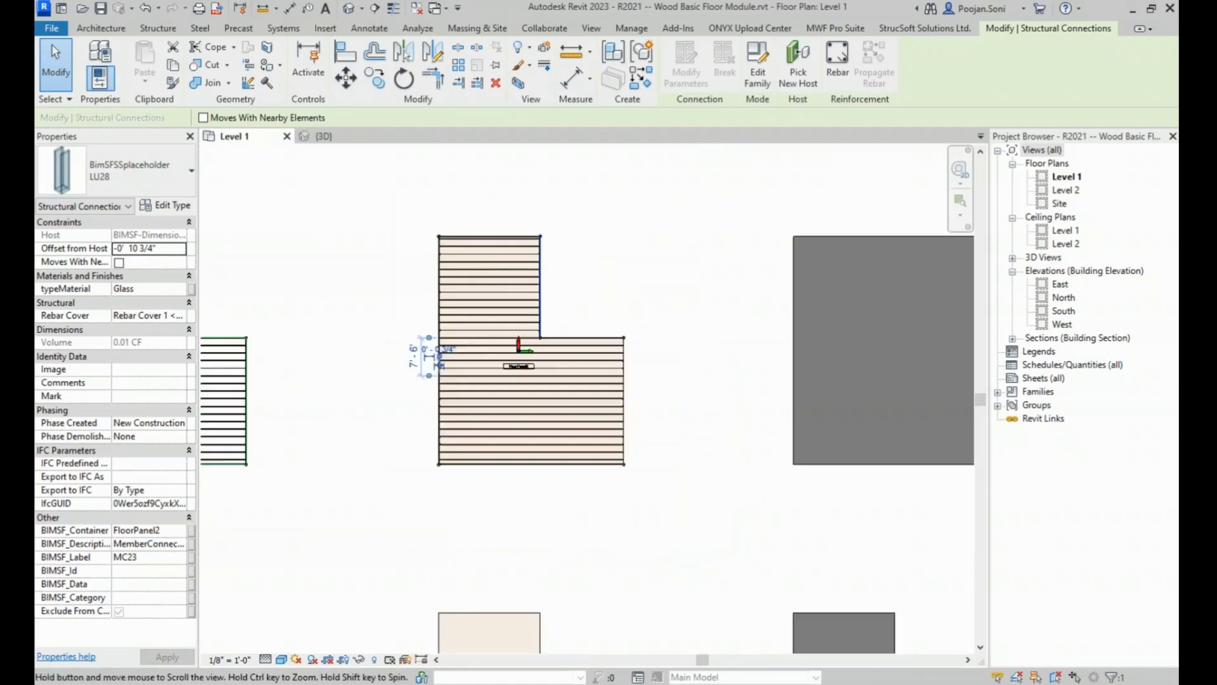
pyautogui.scroll(3, 521, 381)
pyautogui.moveTo(521, 380); pyautogui.dragTo(535, 211, button='middle')
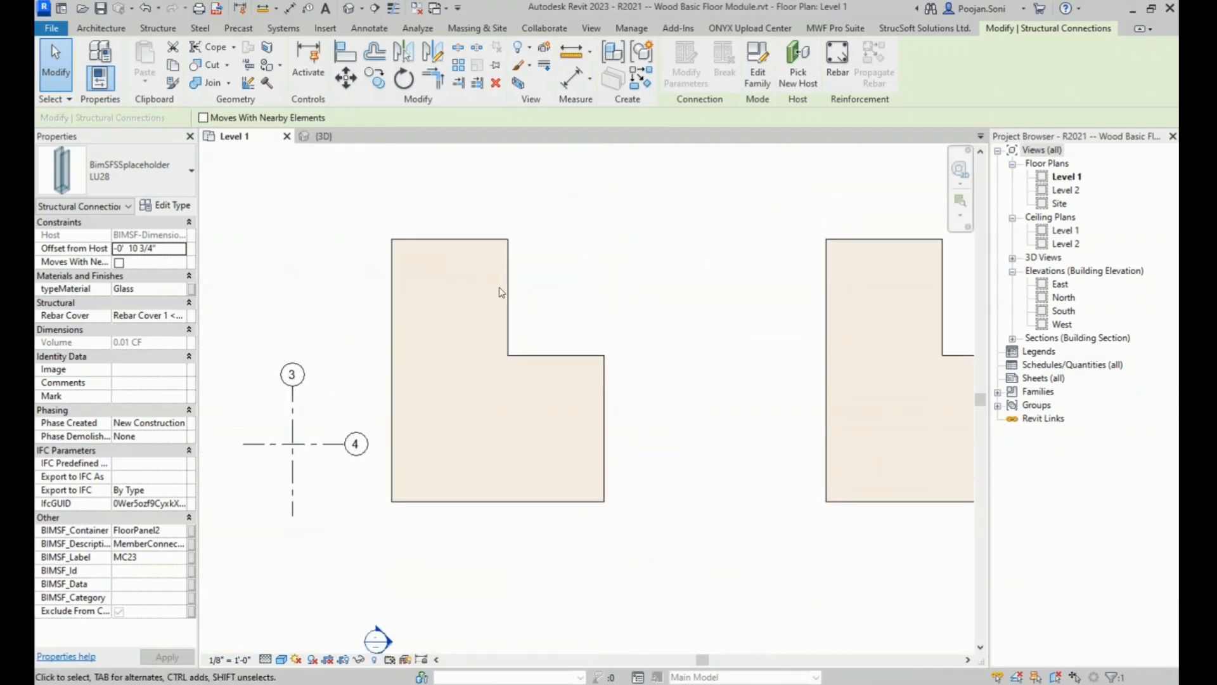
pyautogui.click(507, 286)
pyautogui.moveTo(525, 326); pyautogui.dragTo(494, 295, button='middle')
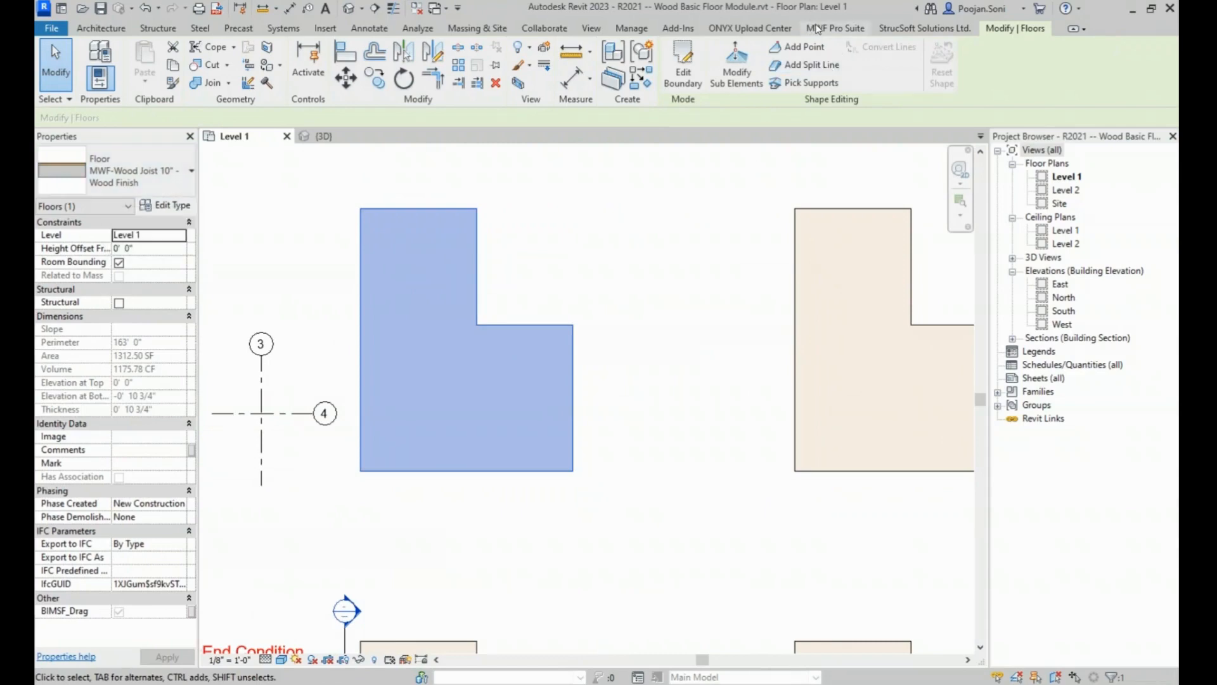
pyautogui.click(818, 28)
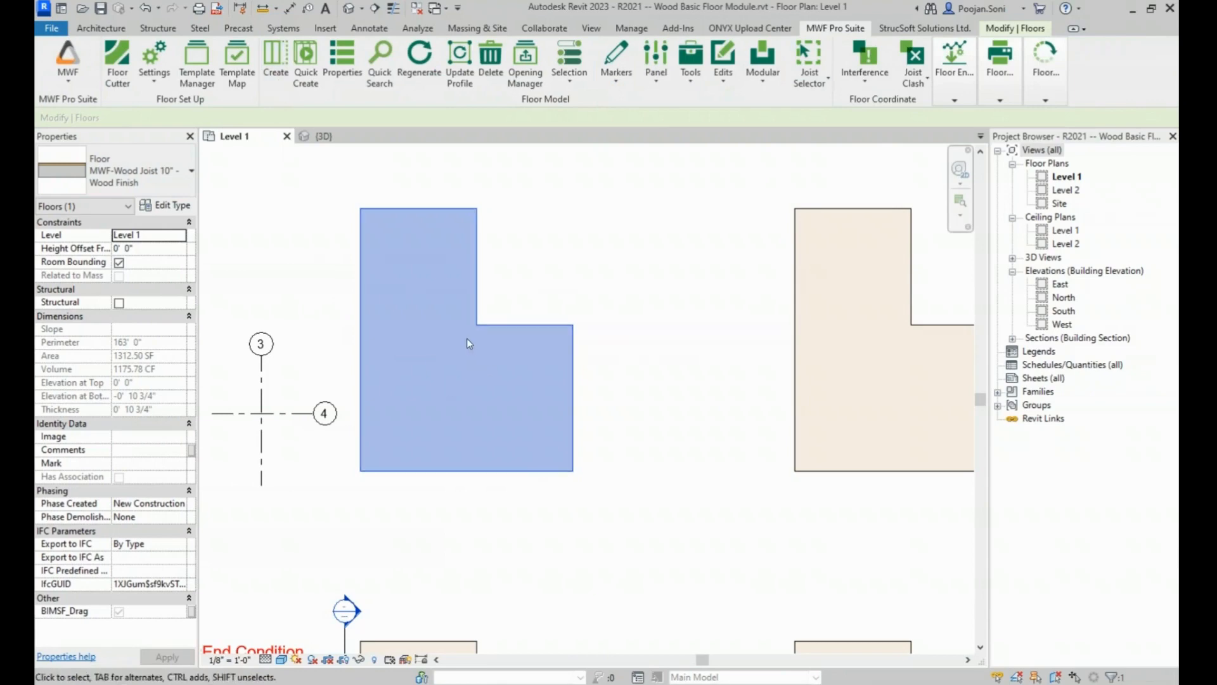
pyautogui.click(270, 75)
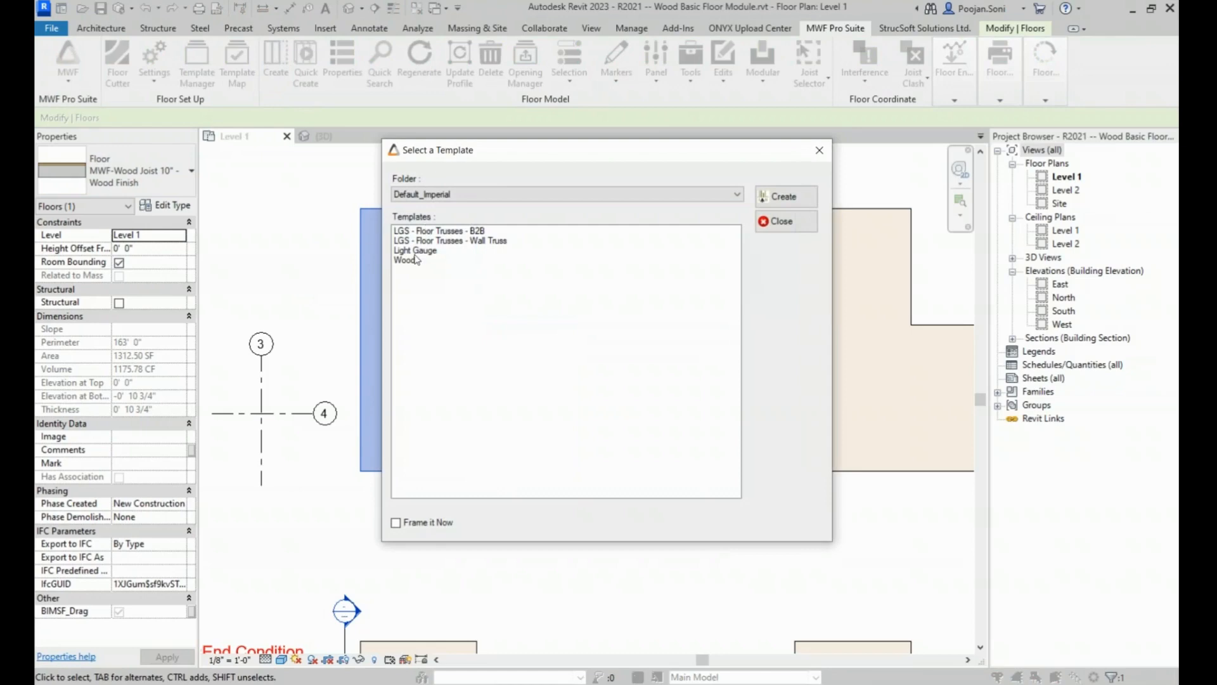
pyautogui.click(414, 261)
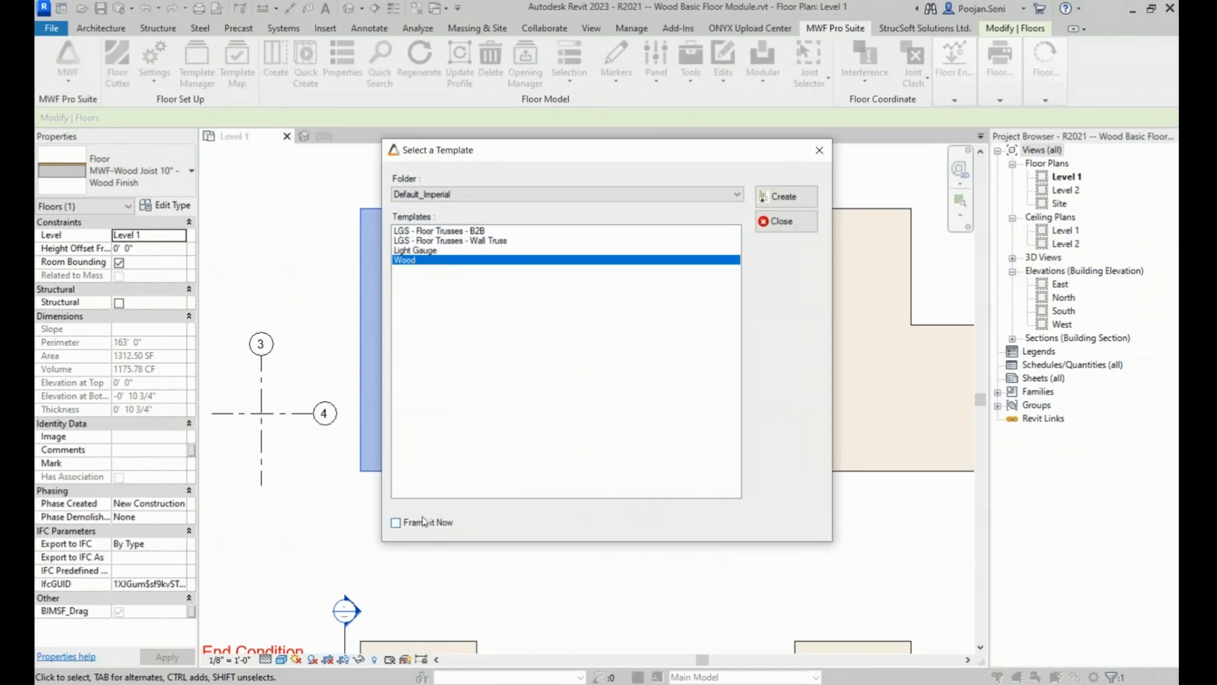
pyautogui.moveTo(537, 150); pyautogui.dragTo(441, 158)
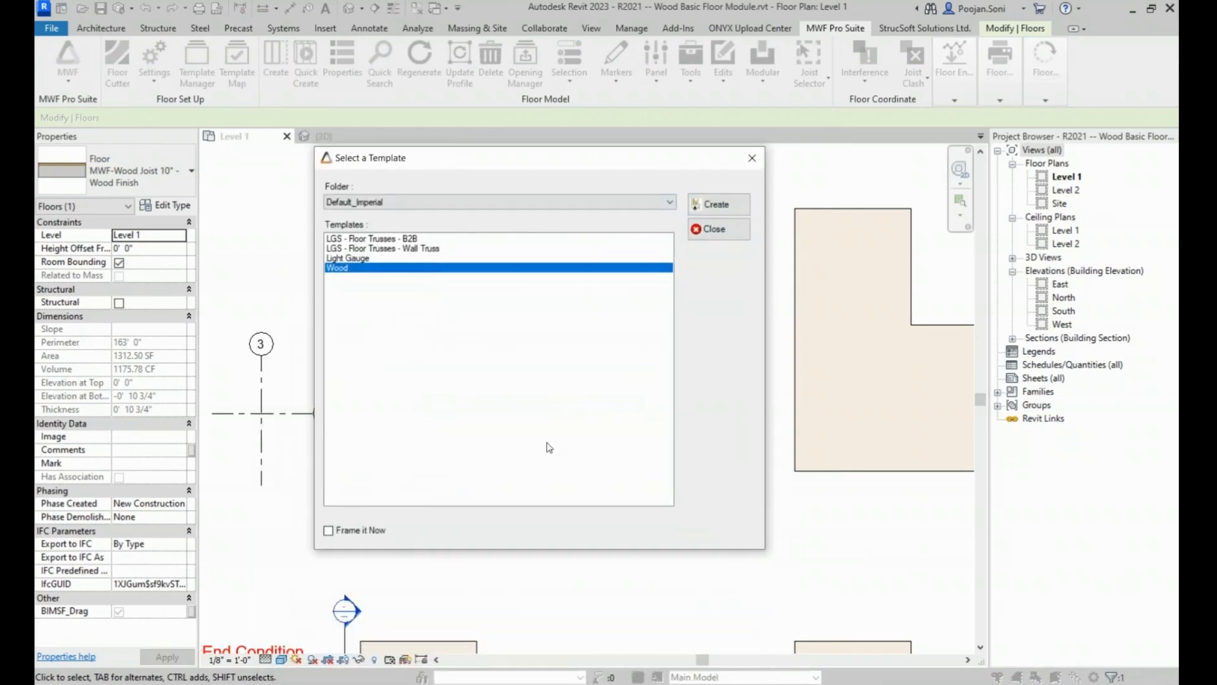
pyautogui.click(353, 533)
pyautogui.click(720, 203)
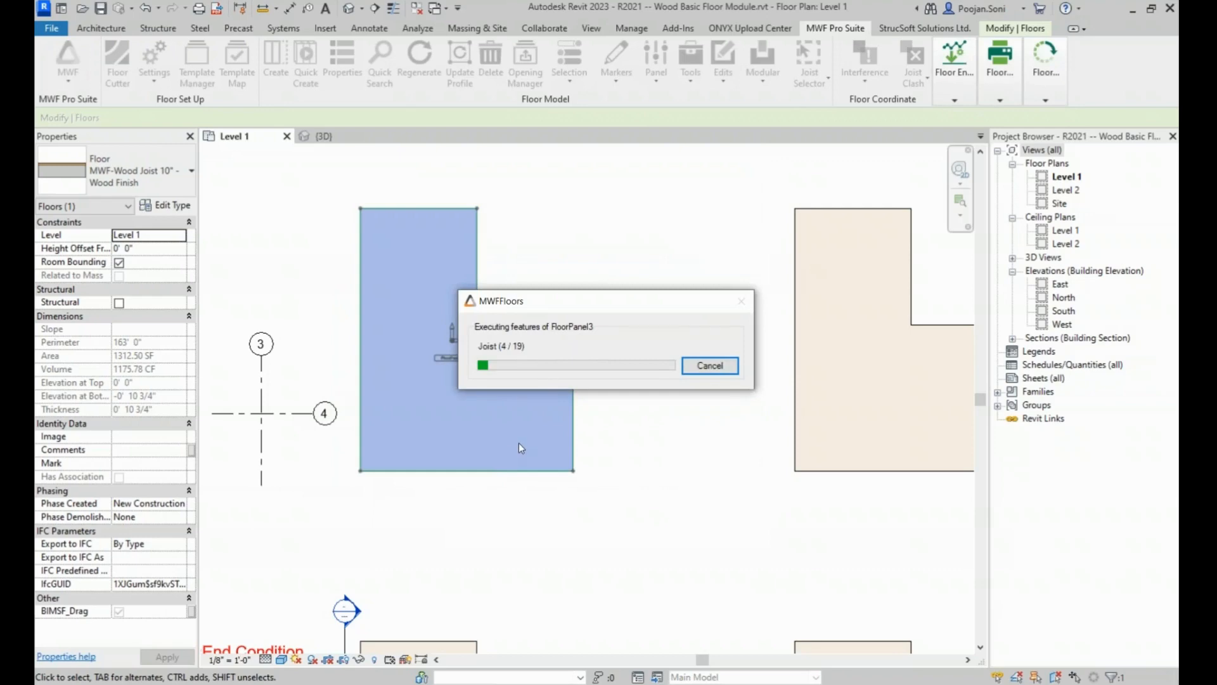
pyautogui.click(649, 347)
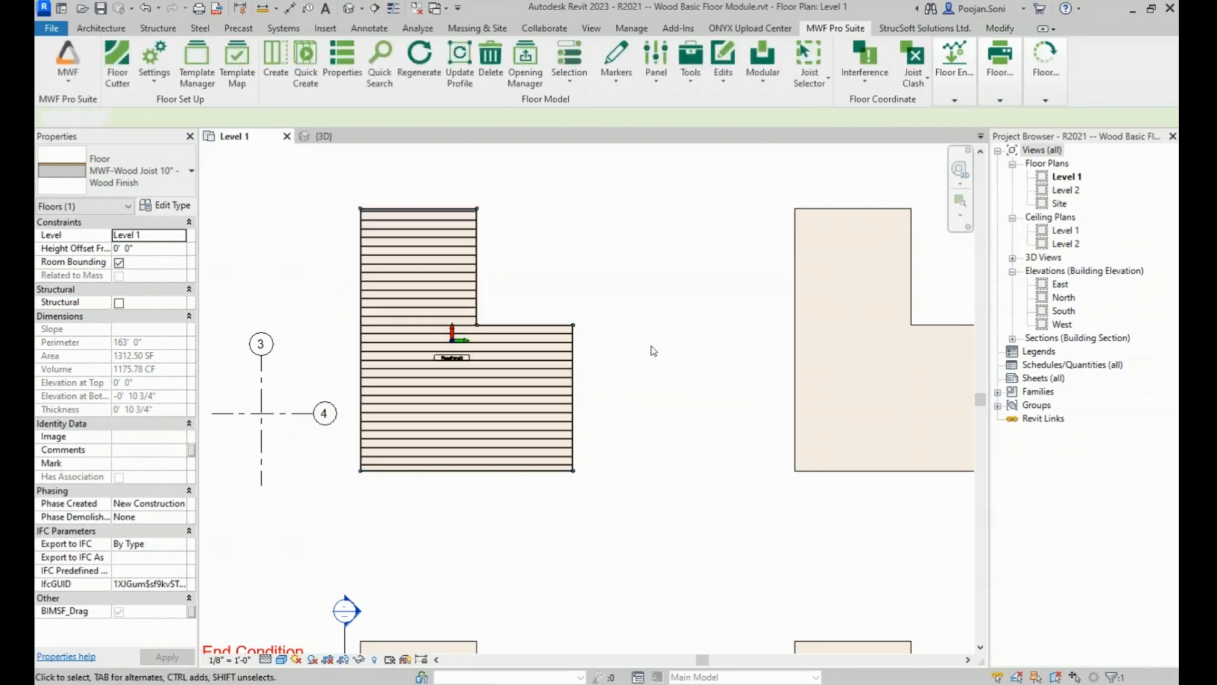
# - Show only the newly framed floor panel in the 3D view and hide its floor element to expose the joists
pyautogui.moveTo(341, 190); pyautogui.dragTo(602, 509)
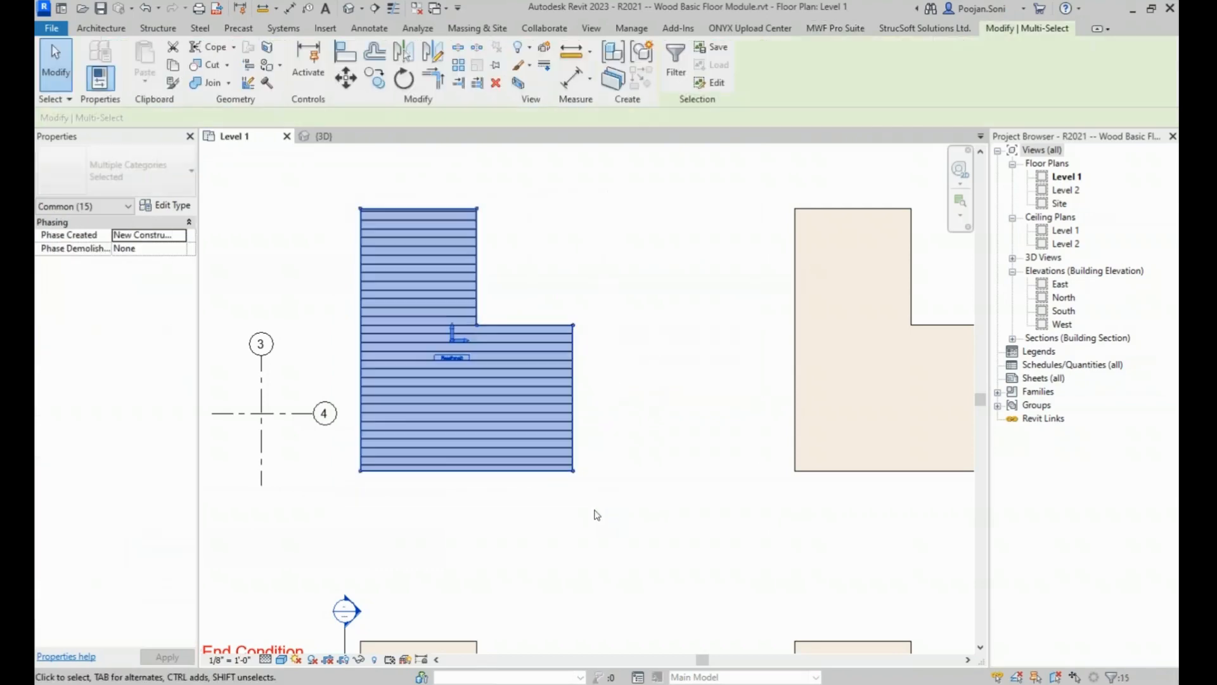
pyautogui.hotkey('ctrl', 'Tab')
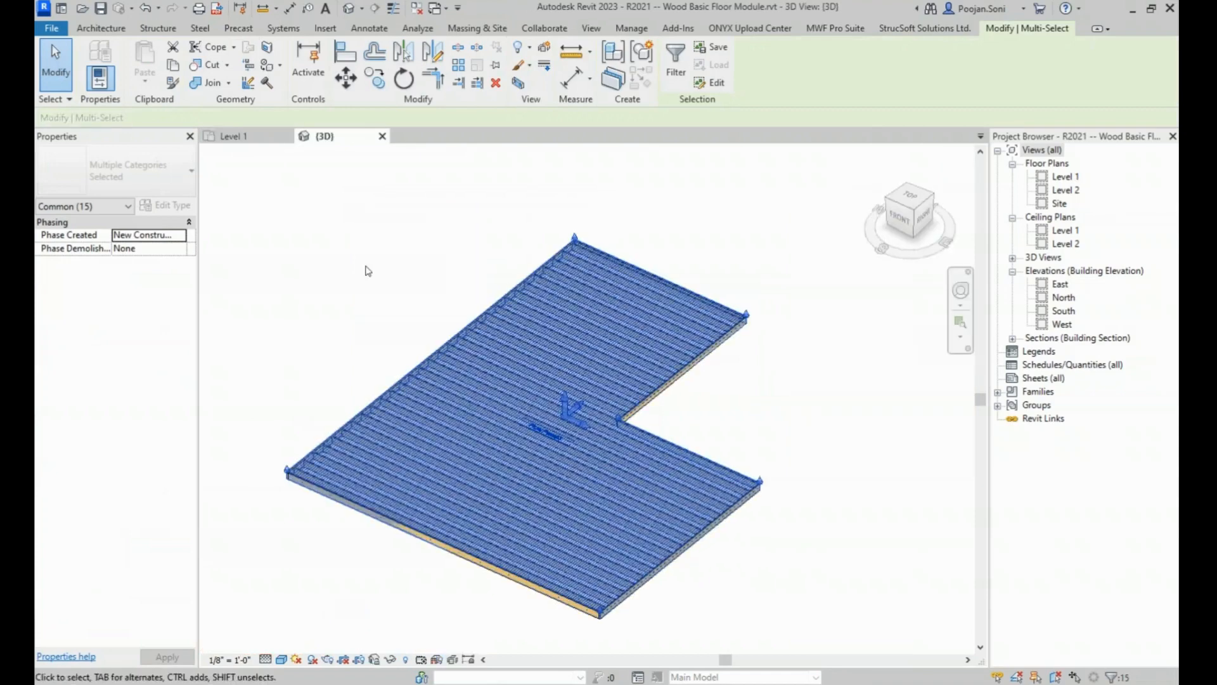
pyautogui.click(367, 269)
pyautogui.scroll(3, 432, 387)
pyautogui.click(379, 393)
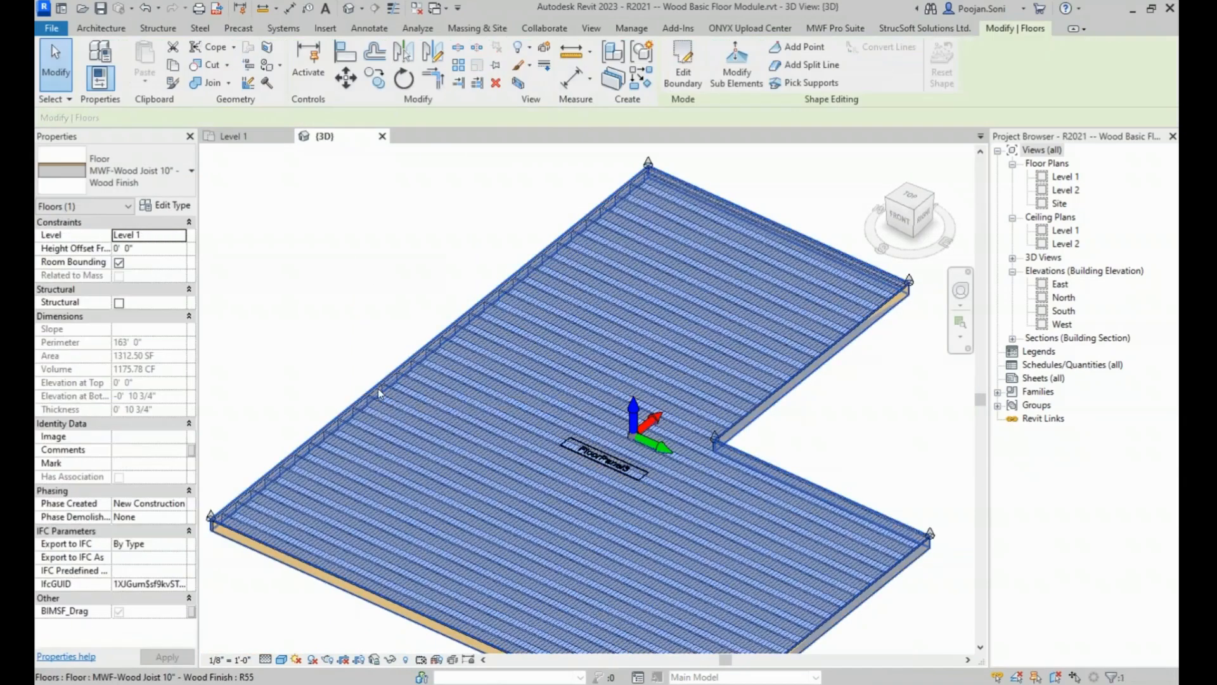
pyautogui.press('e')
pyautogui.press('h')
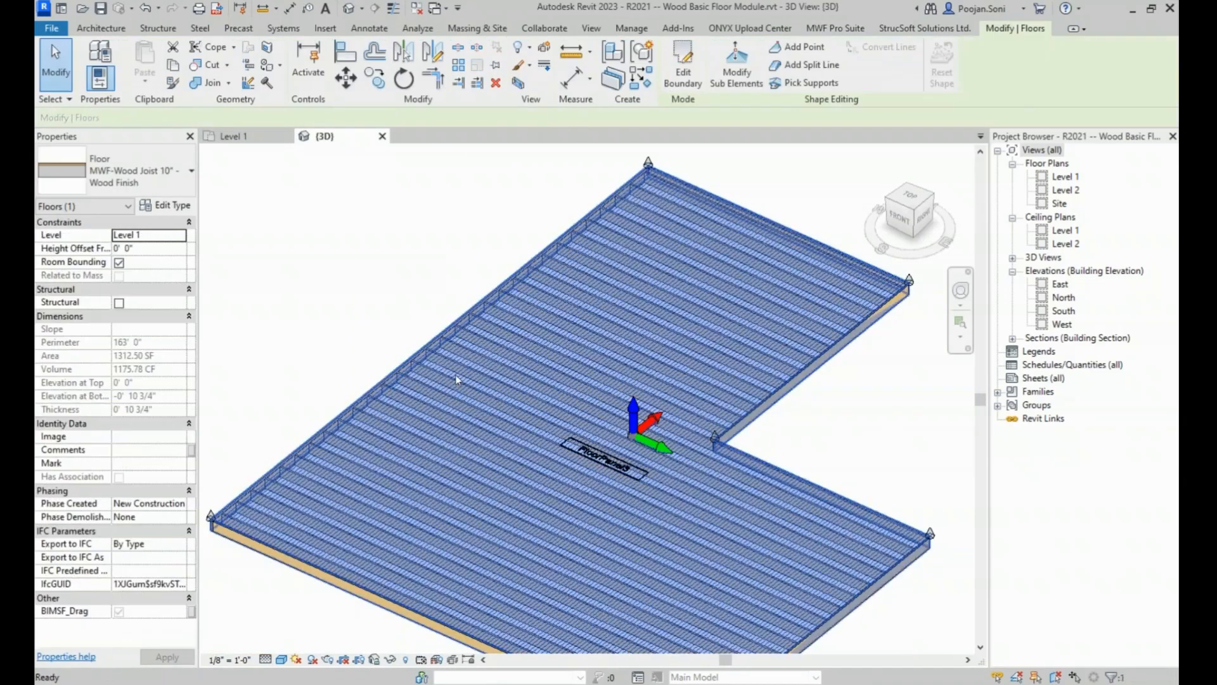
# - Examine the single 2x10 joists and their ends along the panel's long edge, including one full-width joist's properties
pyautogui.scroll(4, 406, 310)
pyautogui.scroll(-4, 406, 311)
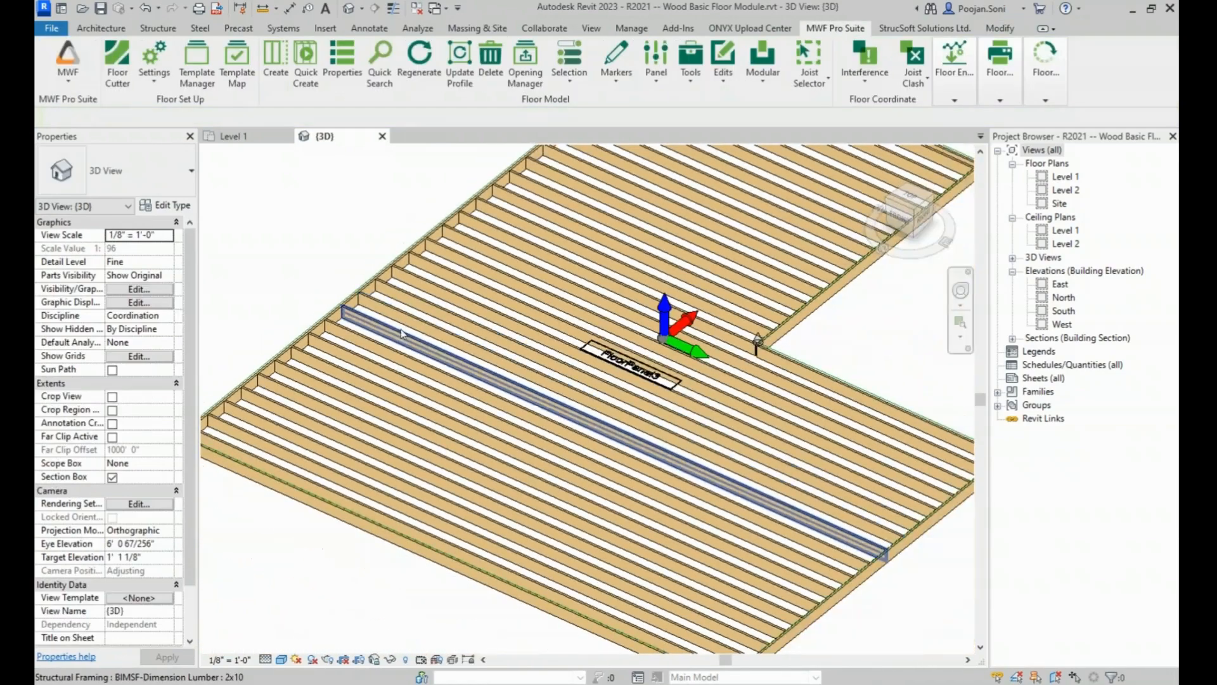
pyautogui.moveTo(406, 311); pyautogui.dragTo(452, 317, button='middle')
pyautogui.scroll(3, 461, 360)
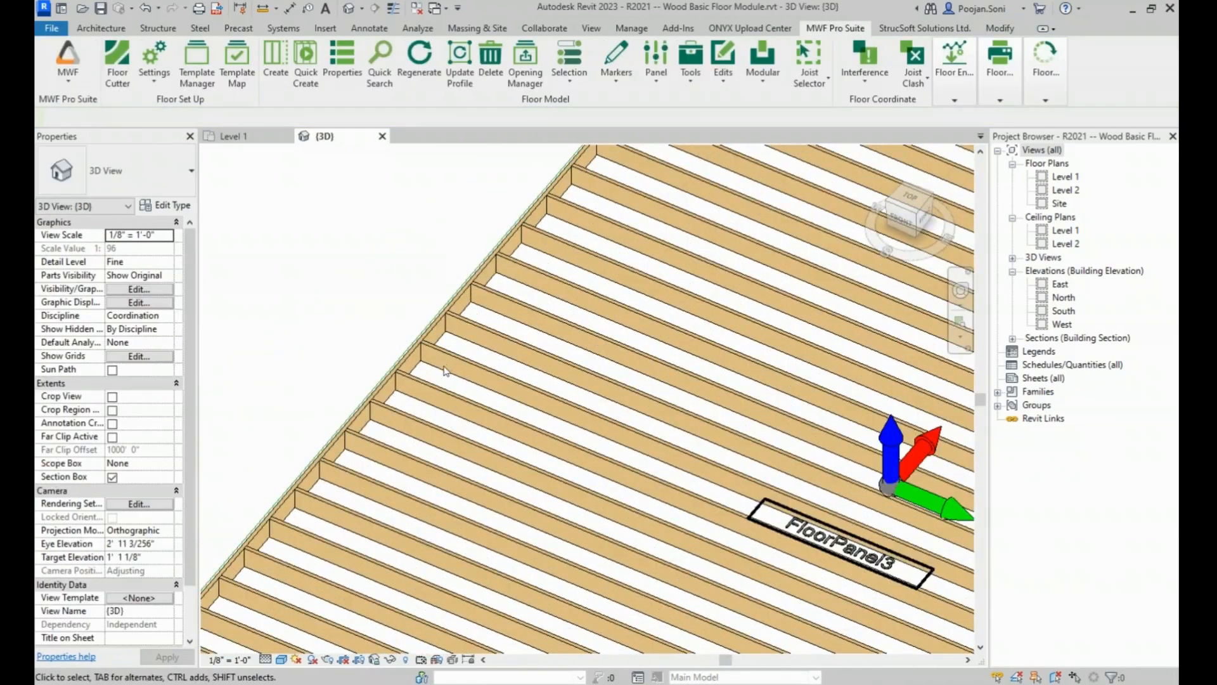
pyautogui.scroll(3, 432, 351)
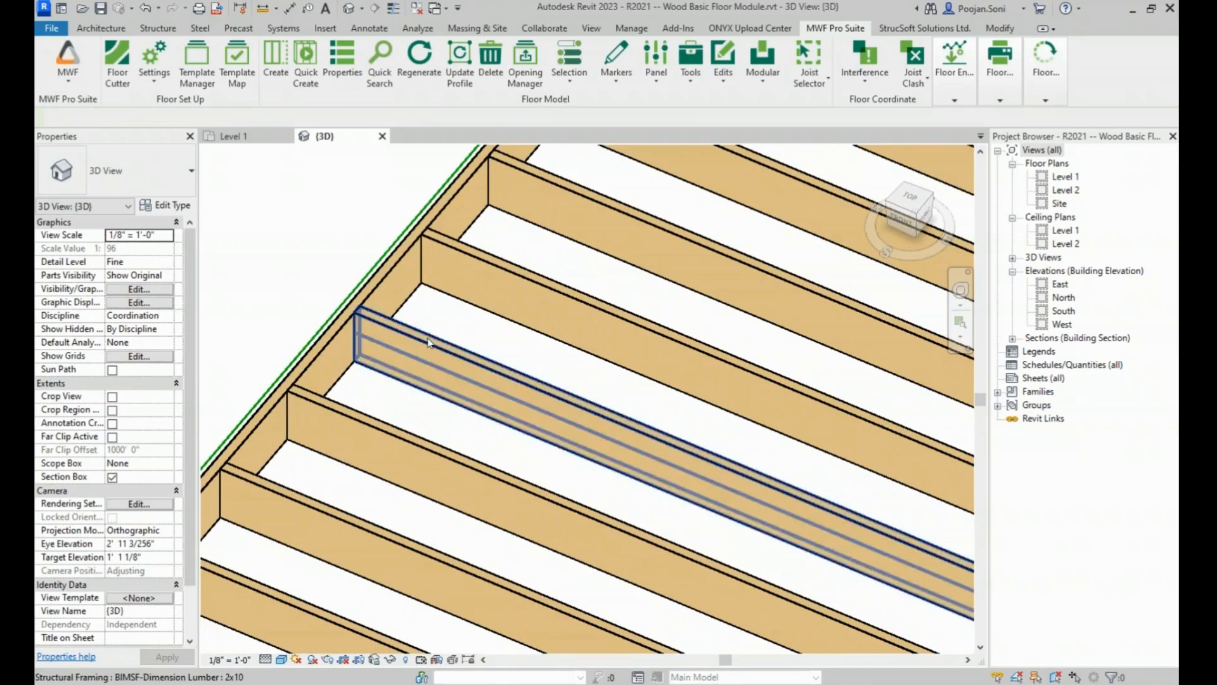
pyautogui.click(428, 346)
pyautogui.scroll(-6, 428, 346)
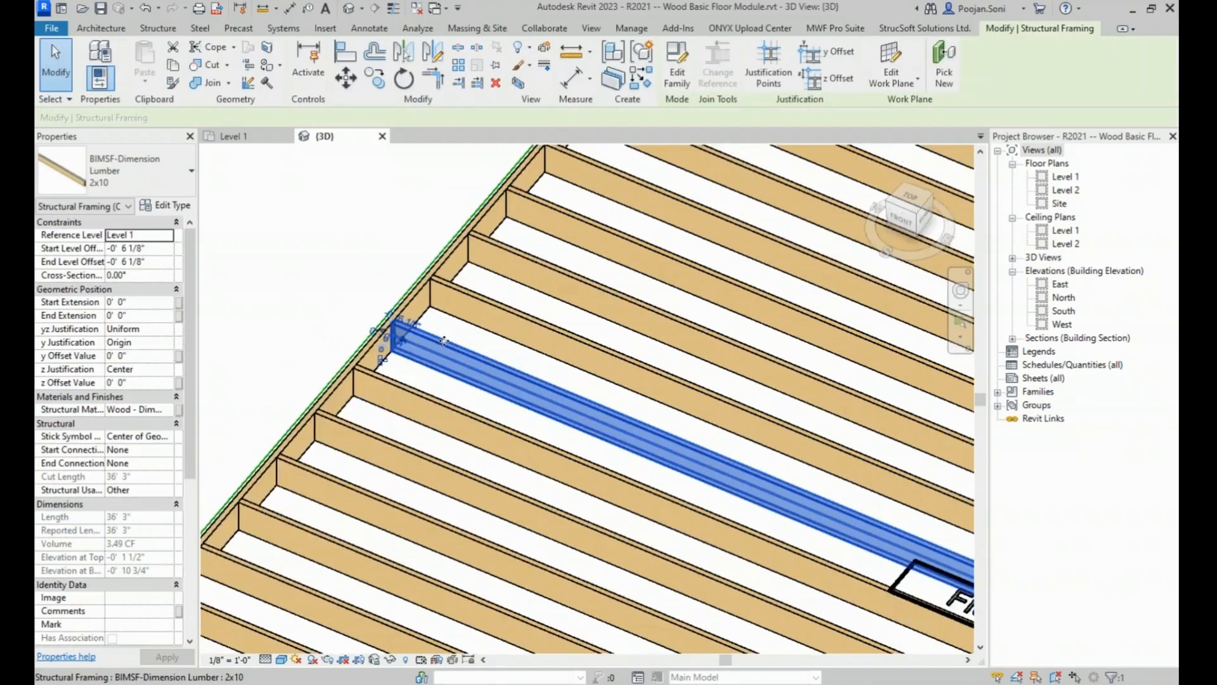
pyautogui.moveTo(512, 401); pyautogui.dragTo(455, 445, button='middle')
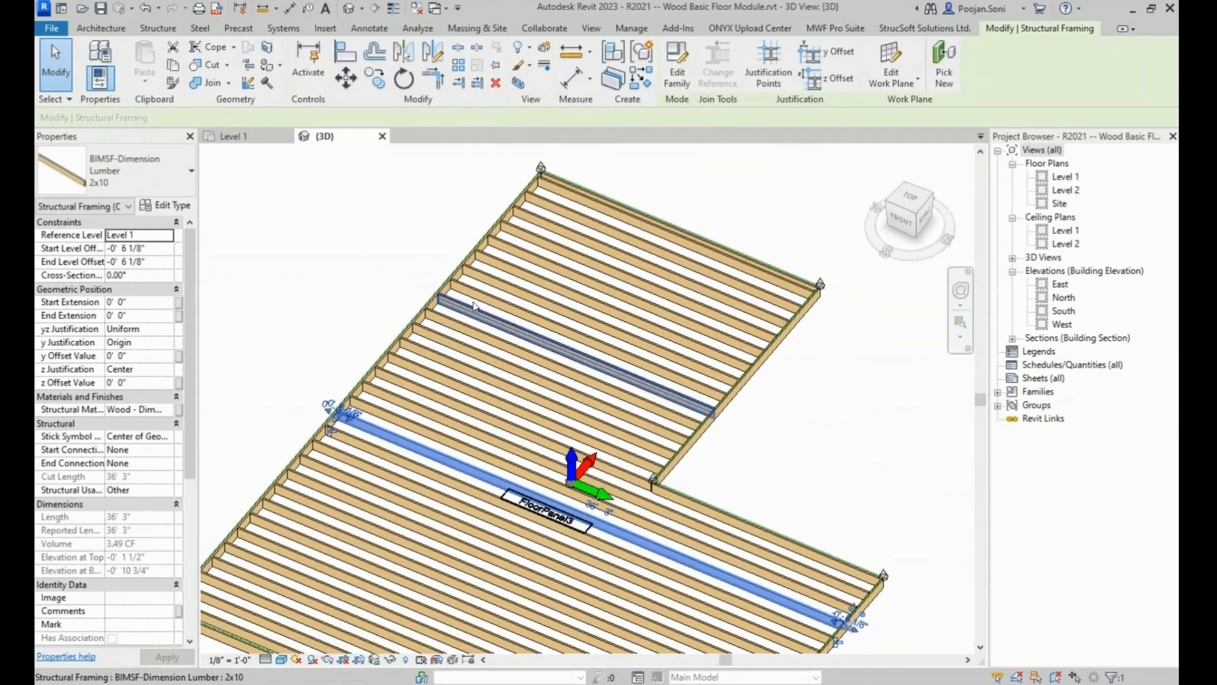
pyautogui.scroll(3, 563, 212)
# - Open the joist settings of the new floor panel through one of its shorter joists and set the member configuration to Double
pyautogui.click(571, 332)
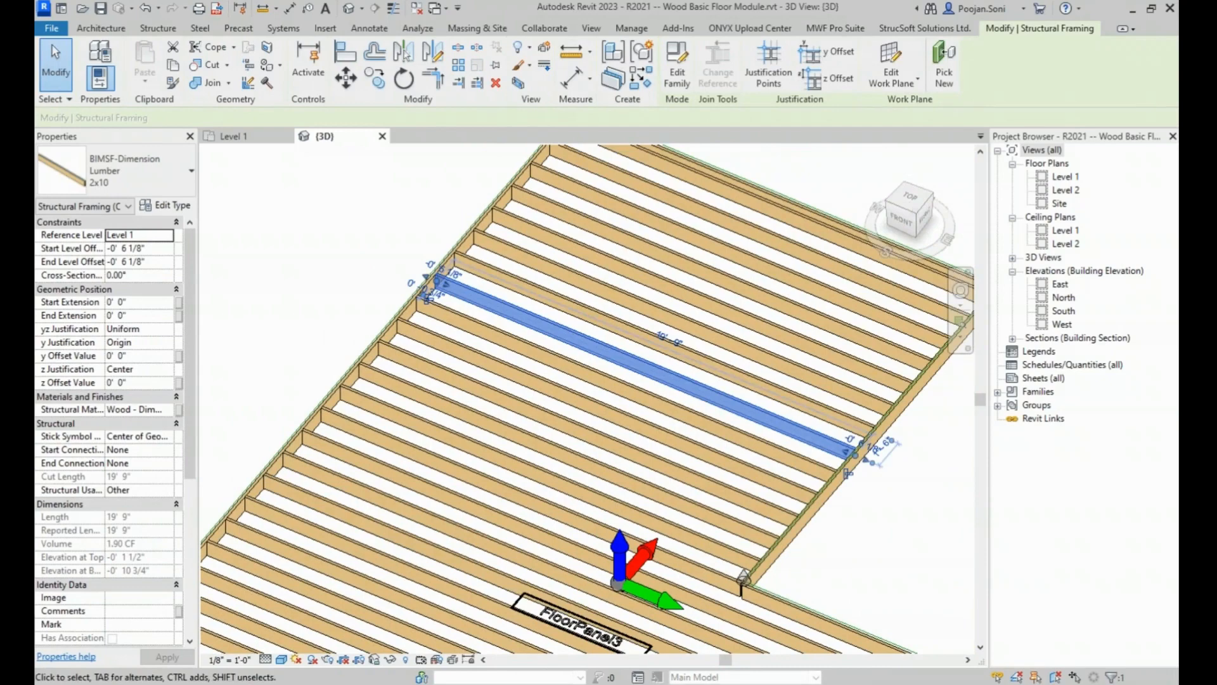
pyautogui.click(835, 27)
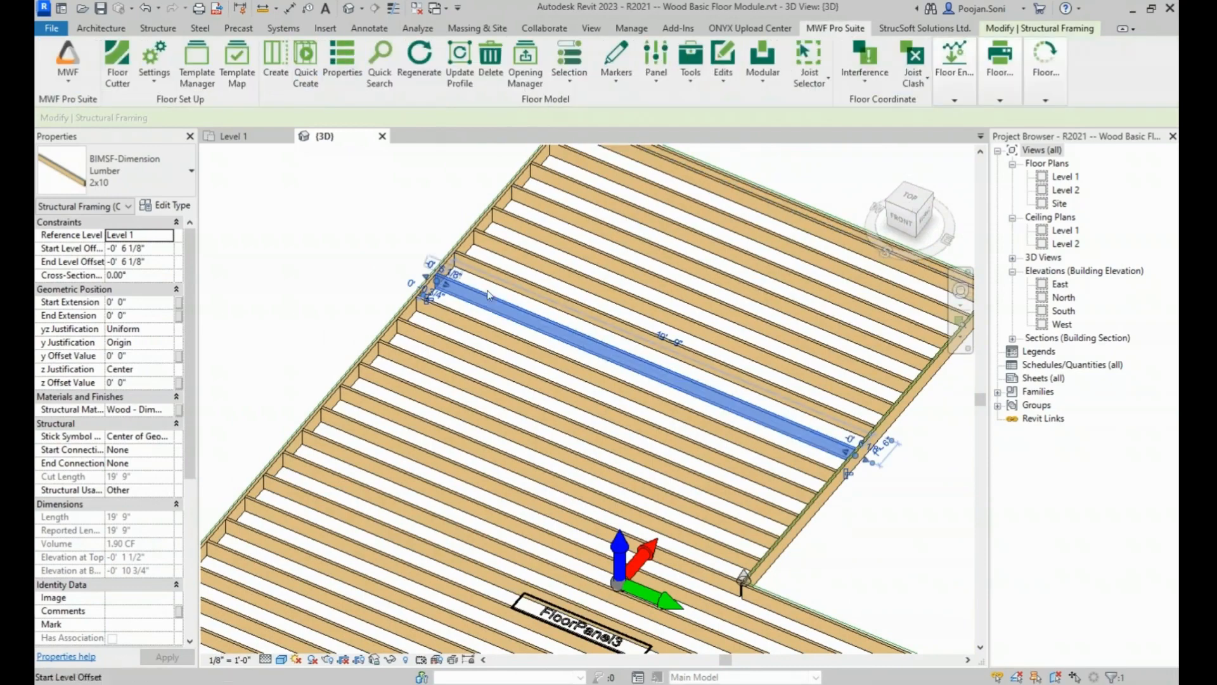
pyautogui.scroll(-1, 522, 388)
pyautogui.scroll(-3, 522, 388)
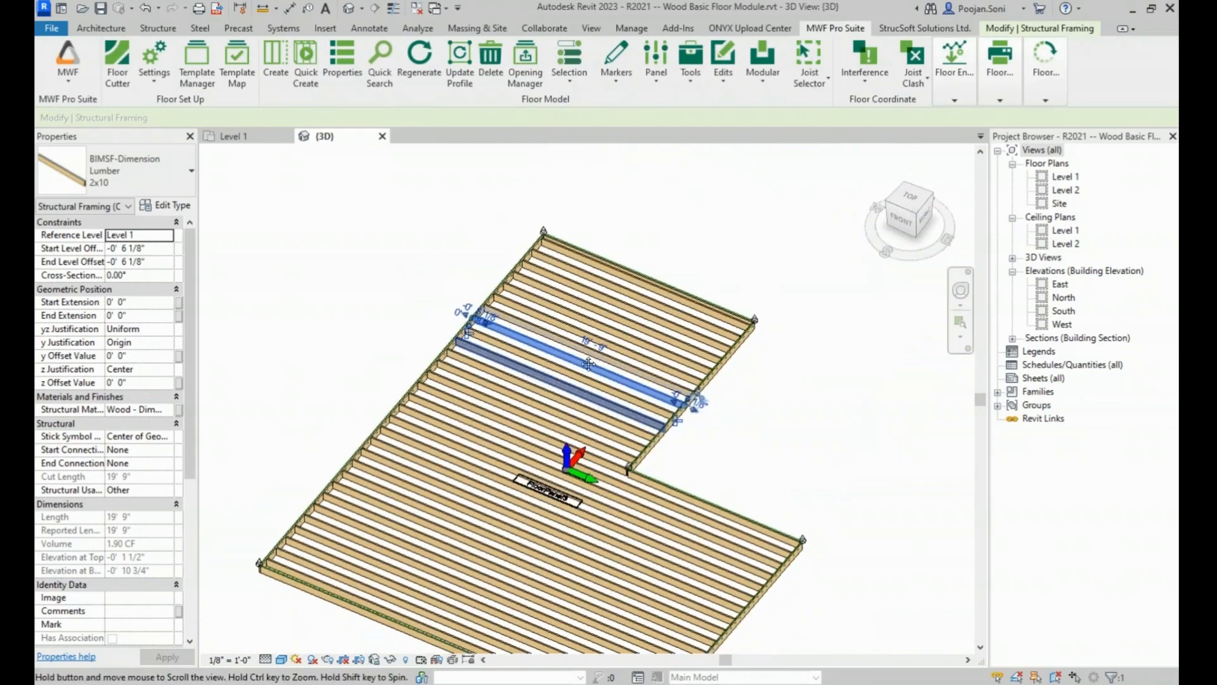
pyautogui.click(340, 75)
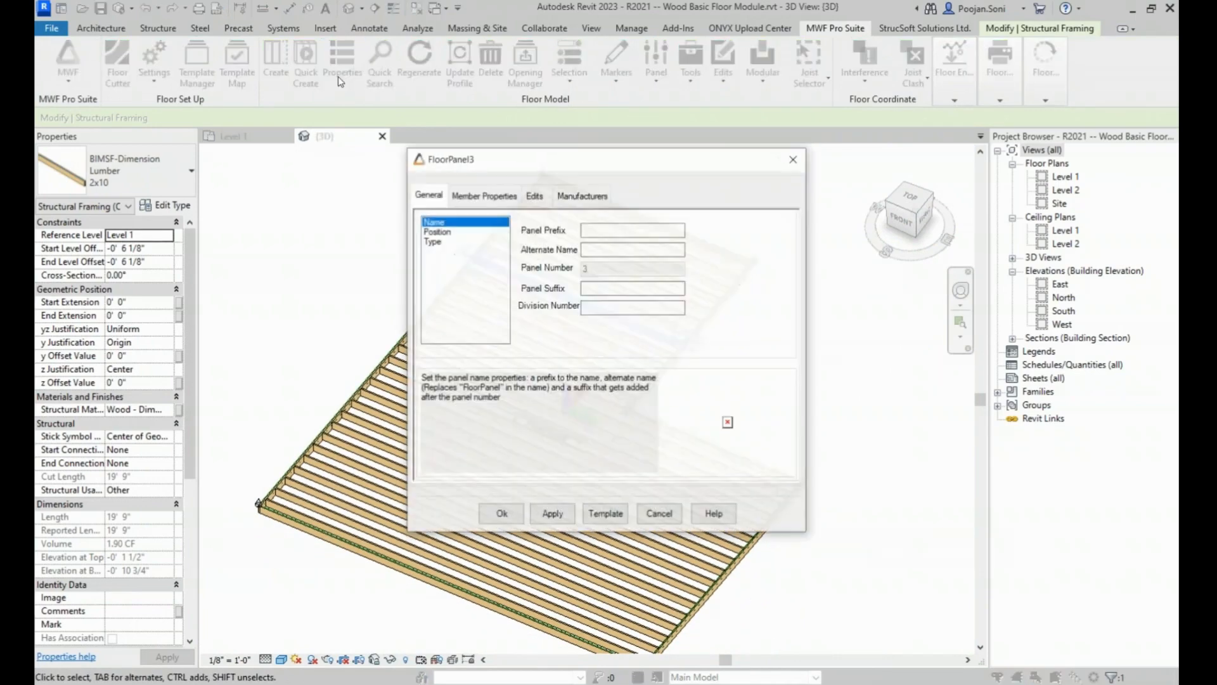
pyautogui.click(476, 198)
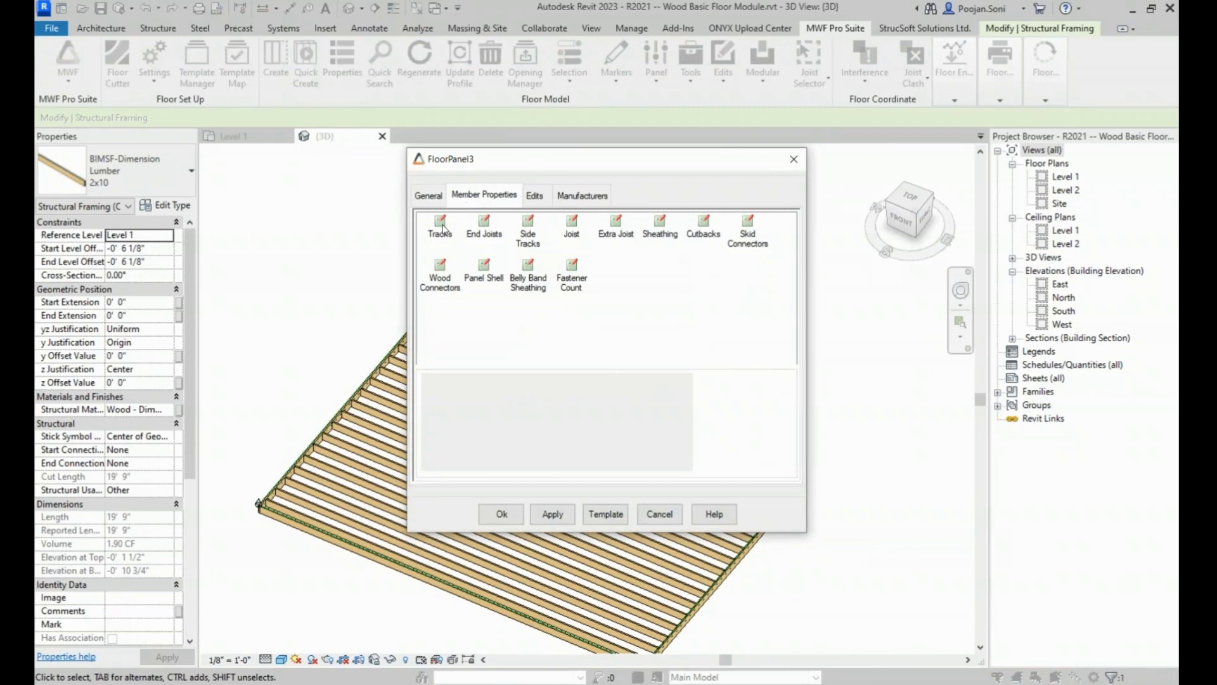
pyautogui.doubleClick(572, 225)
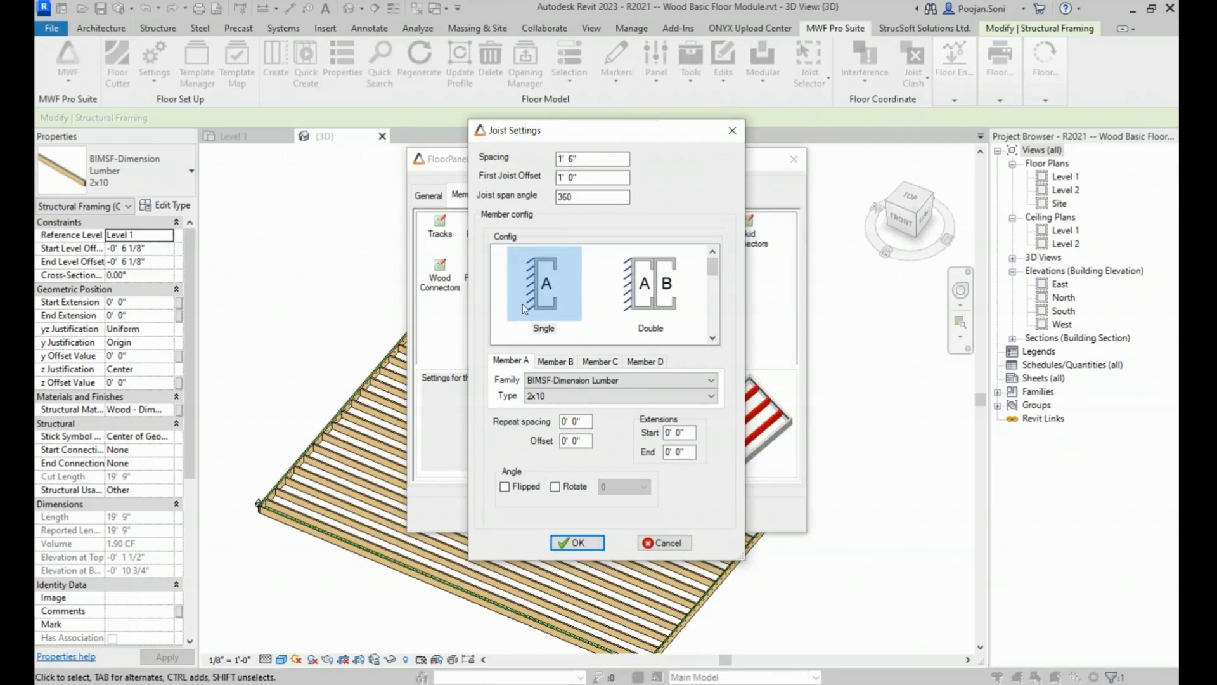
pyautogui.click(651, 304)
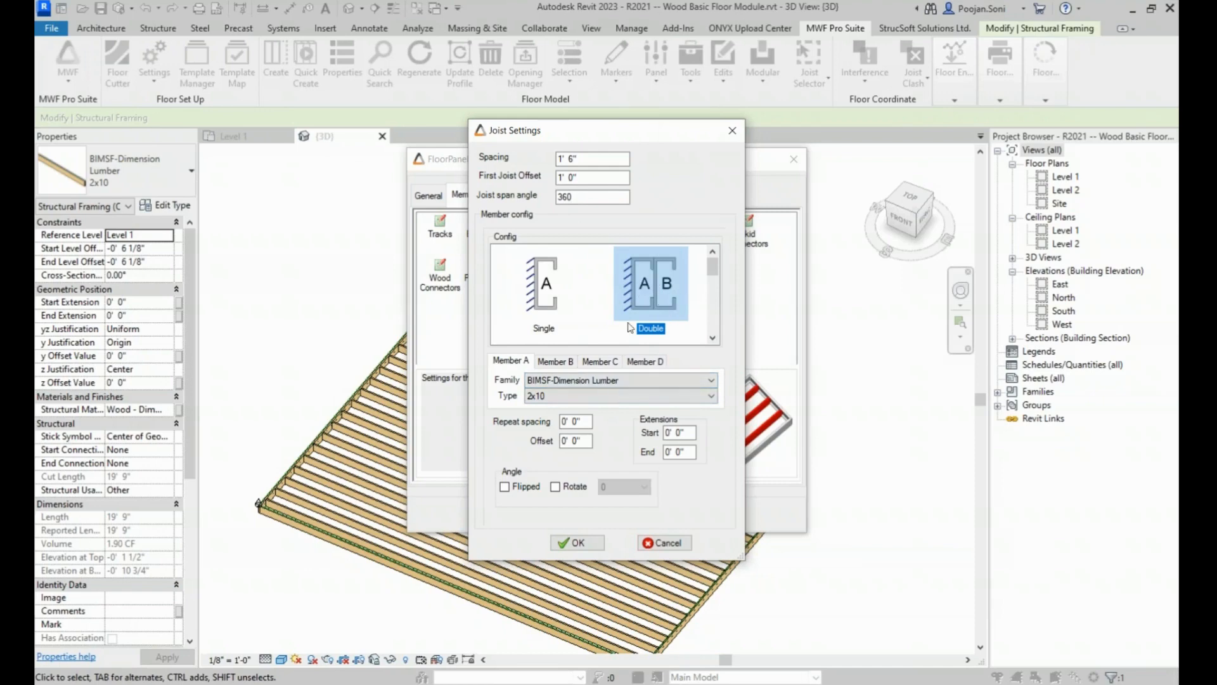
pyautogui.scroll(-2, 641, 326)
pyautogui.scroll(2, 637, 323)
pyautogui.scroll(-2, 607, 285)
pyautogui.scroll(1, 572, 282)
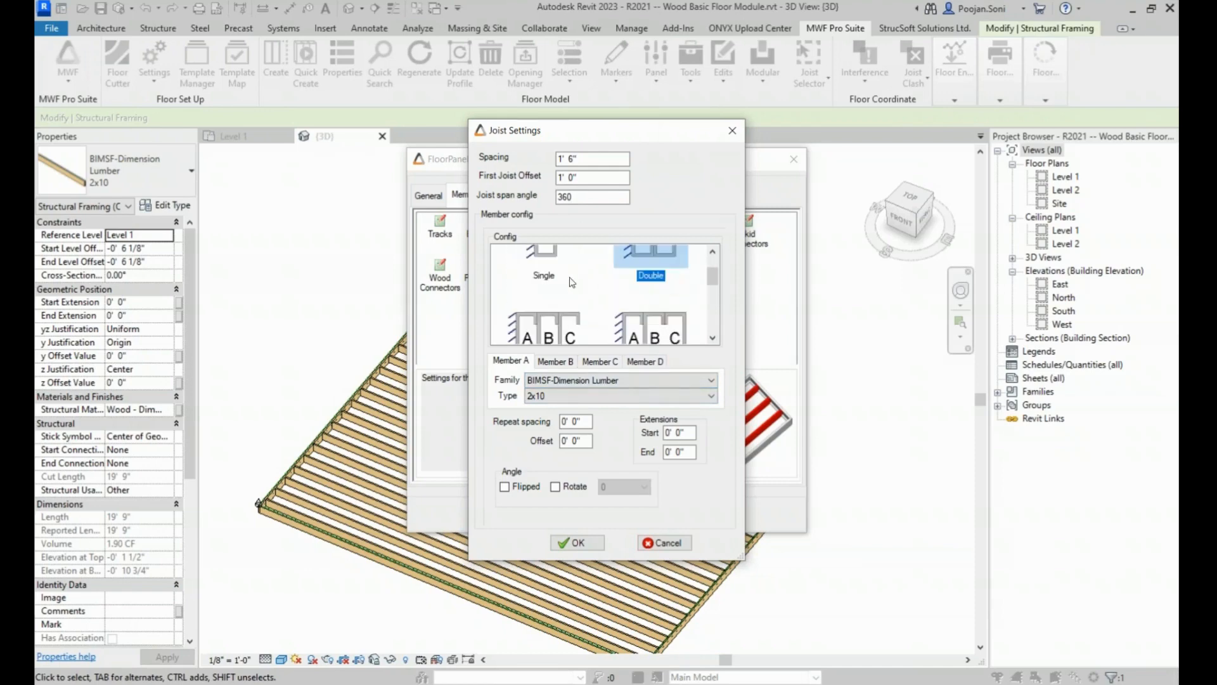
# - Review the settings of Members A to D, keep BIMSF-Dimension Lumber 2x10 for Members A and B, and apply the joist settings
pyautogui.click(555, 362)
pyautogui.click(606, 362)
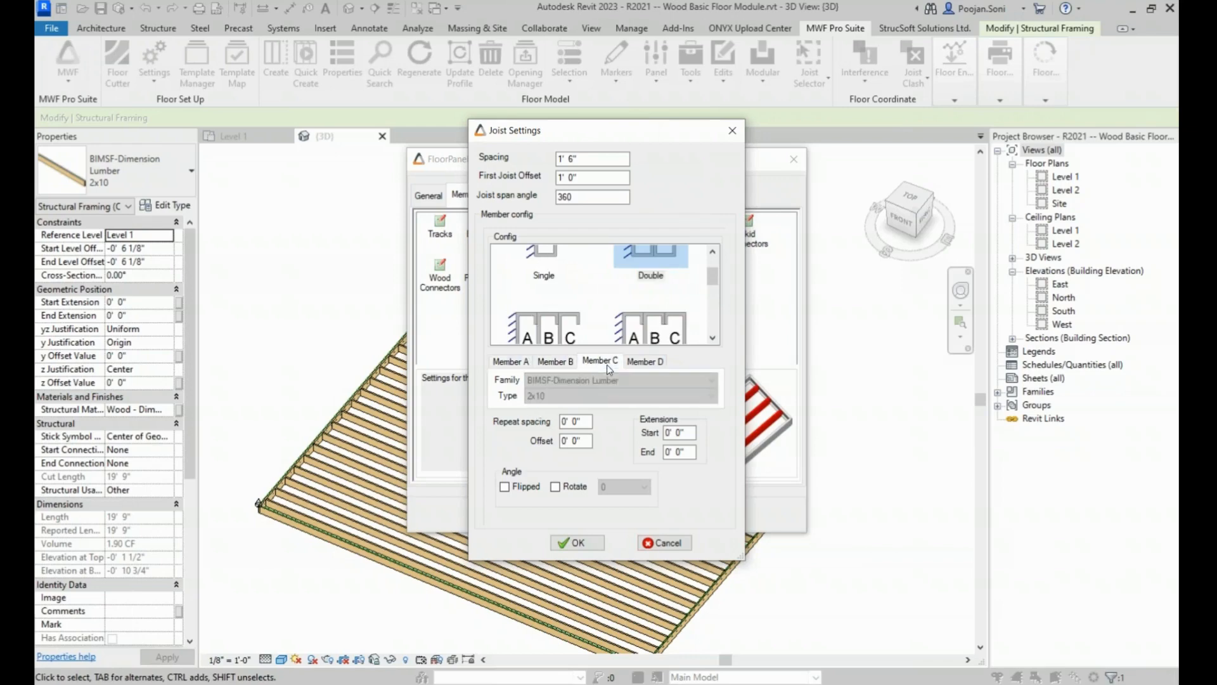
pyautogui.click(645, 361)
pyautogui.click(511, 362)
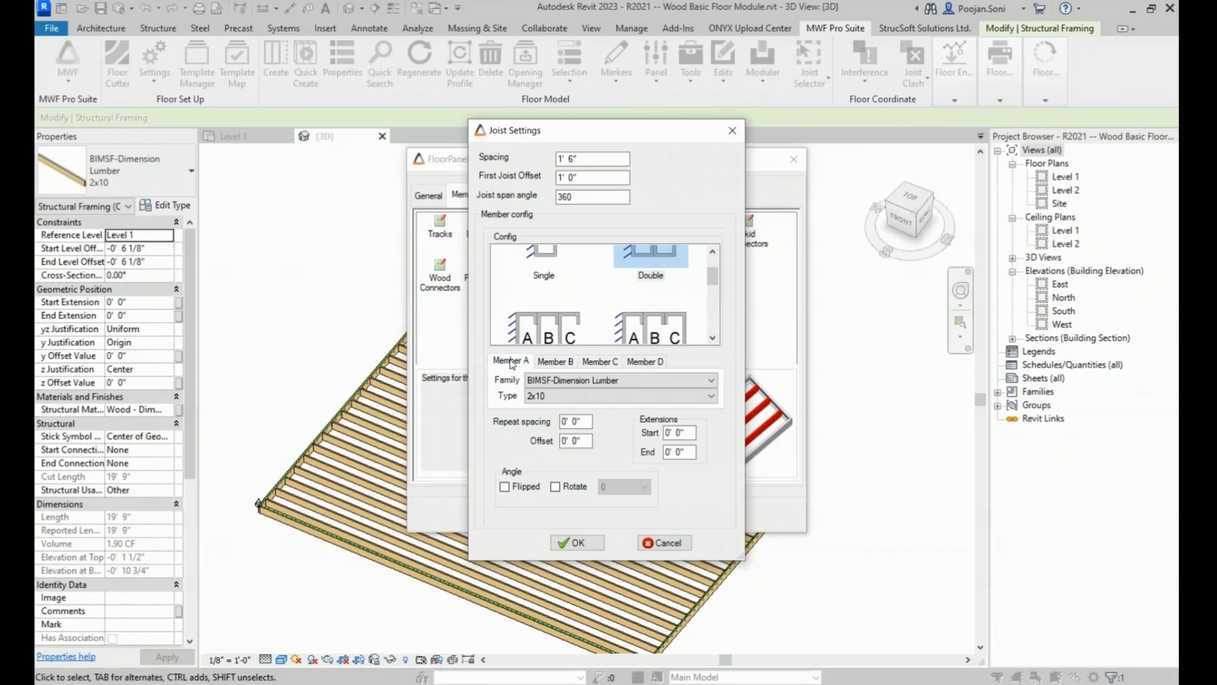
pyautogui.click(555, 363)
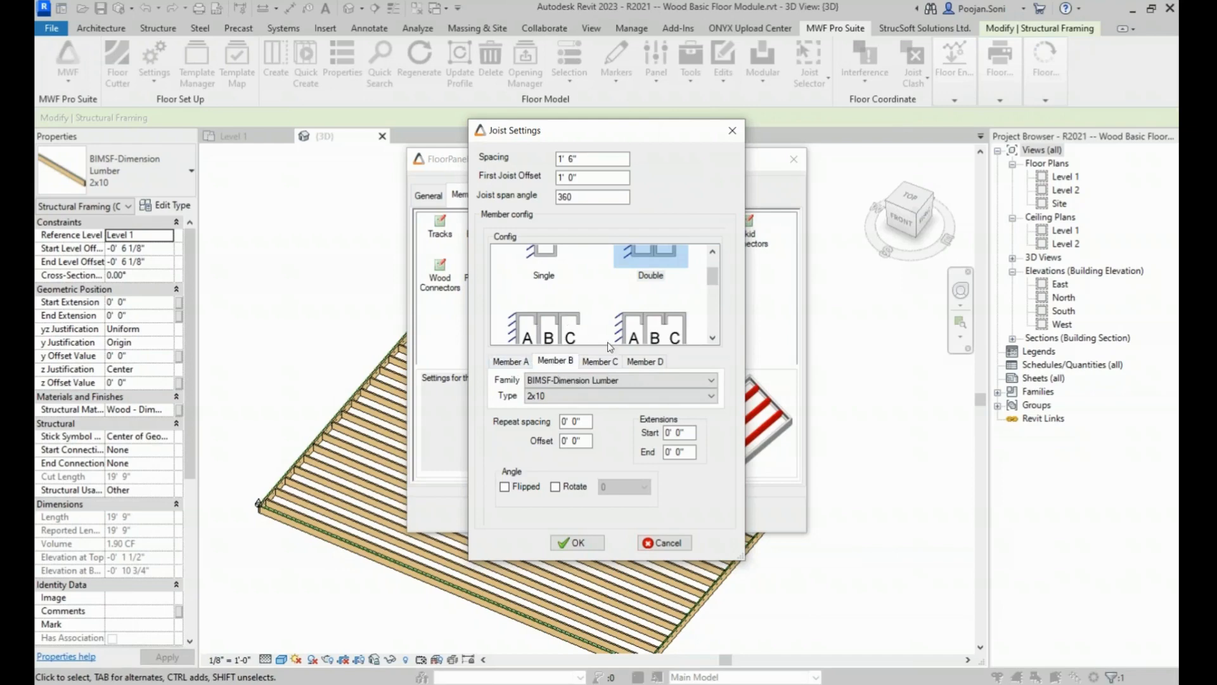
pyautogui.click(519, 363)
pyautogui.click(567, 365)
pyautogui.click(518, 365)
pyautogui.click(549, 365)
pyautogui.click(509, 366)
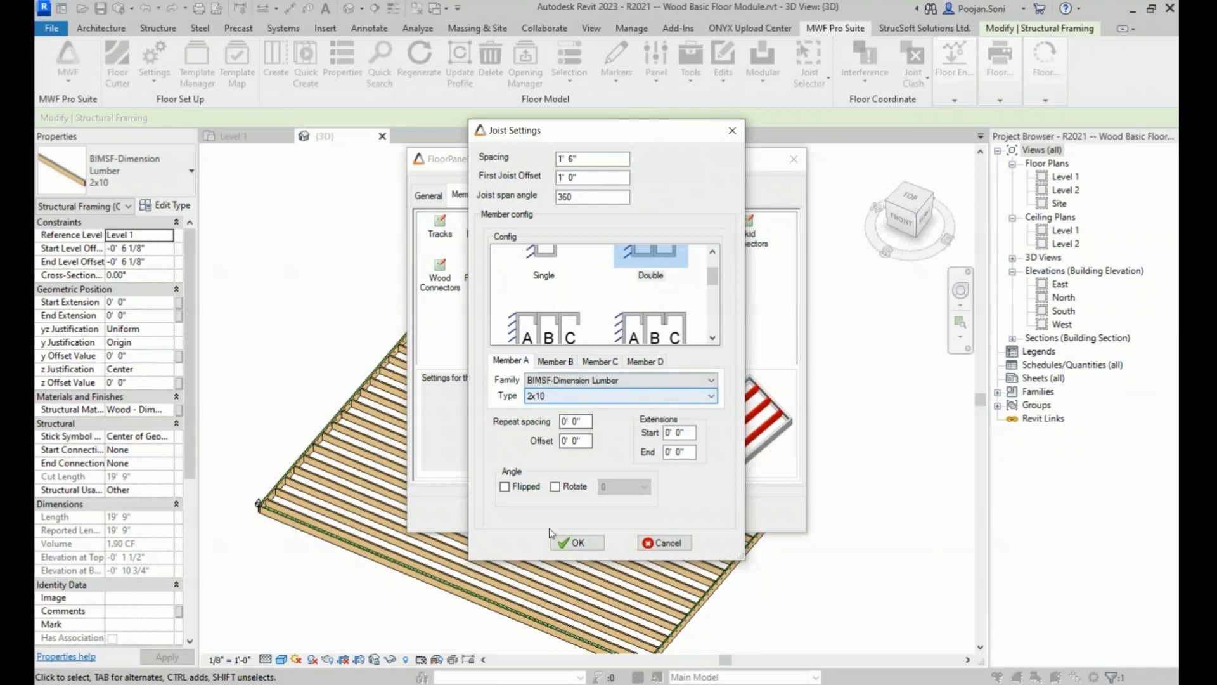
pyautogui.click(574, 543)
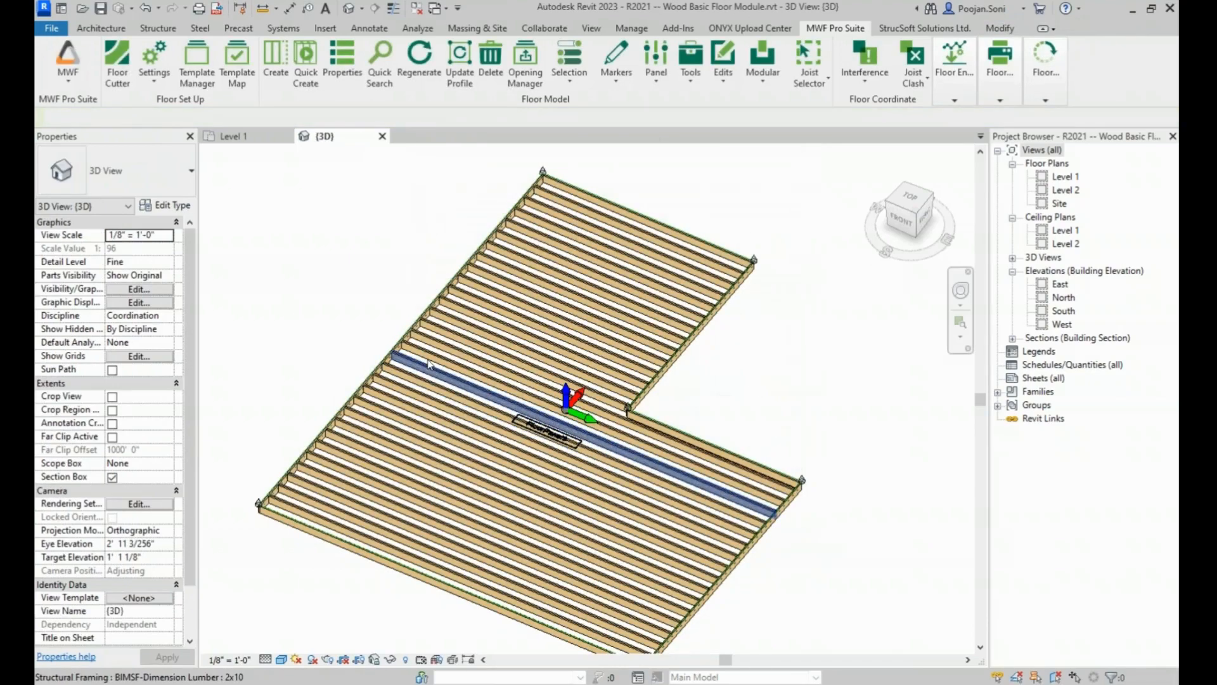
# - Examine the doubled 2x10 joists where they meet the panel's long edge, including a full-width pair's properties
pyautogui.scroll(10, 398, 376)
pyautogui.scroll(3, 444, 388)
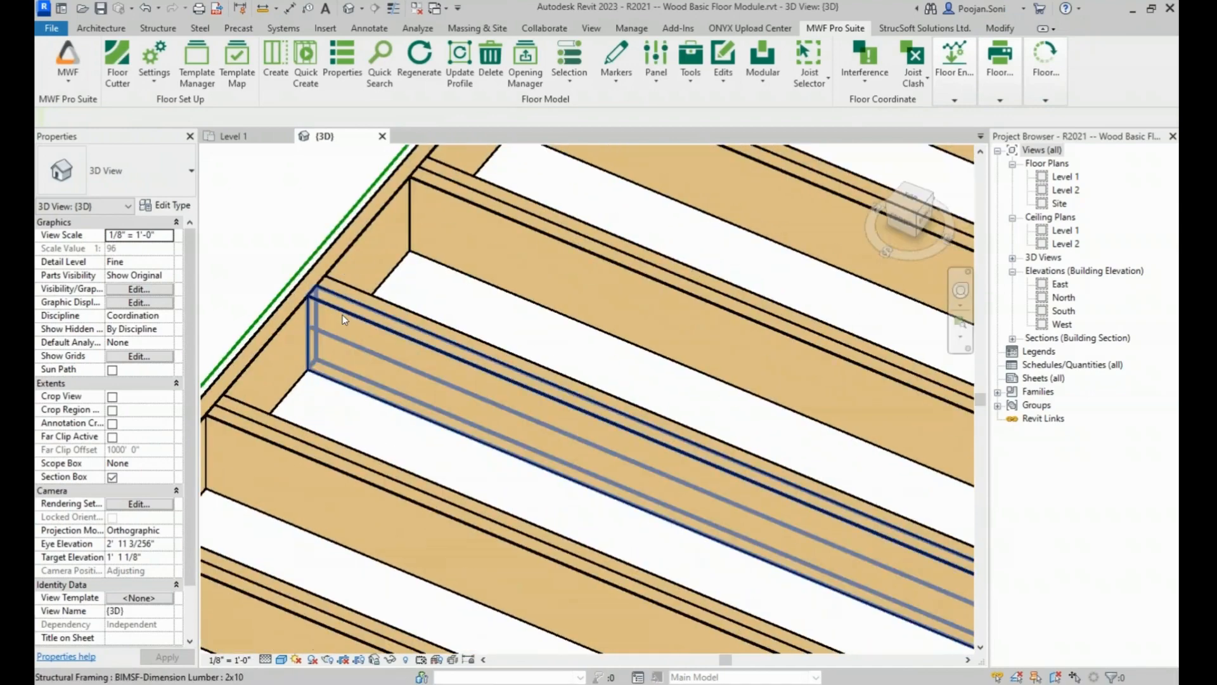
pyautogui.click(342, 315)
pyautogui.scroll(-10, 423, 313)
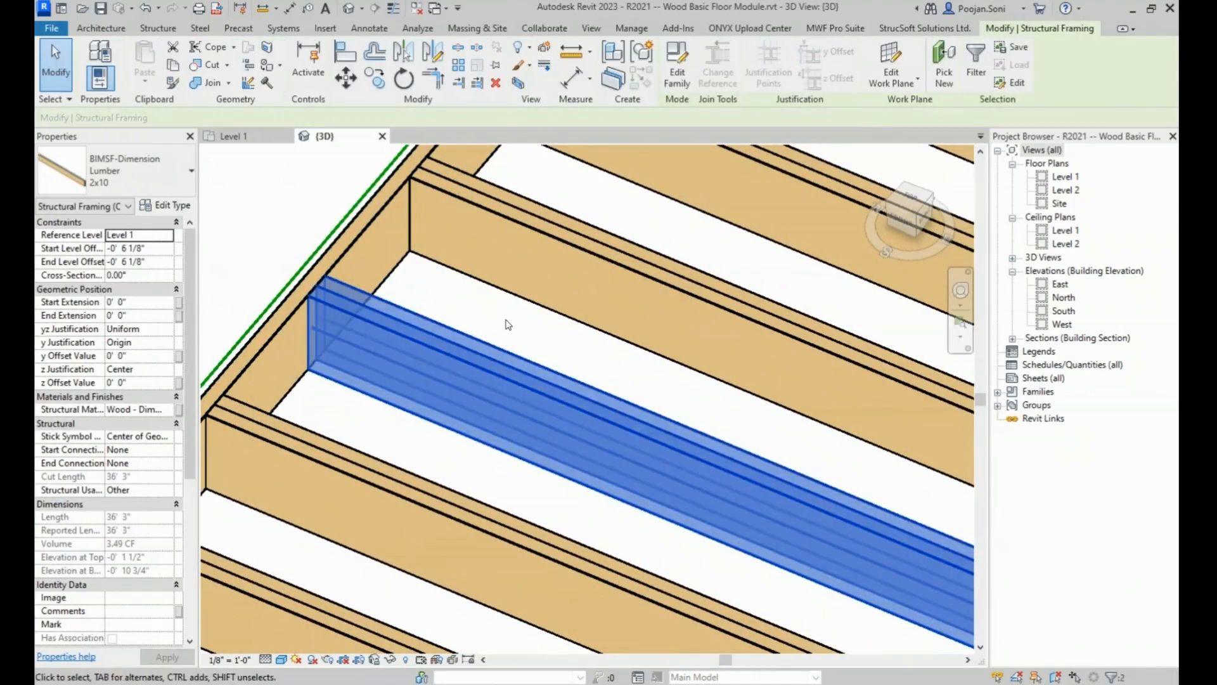
pyautogui.moveTo(387, 249); pyautogui.dragTo(310, 264, button='middle')
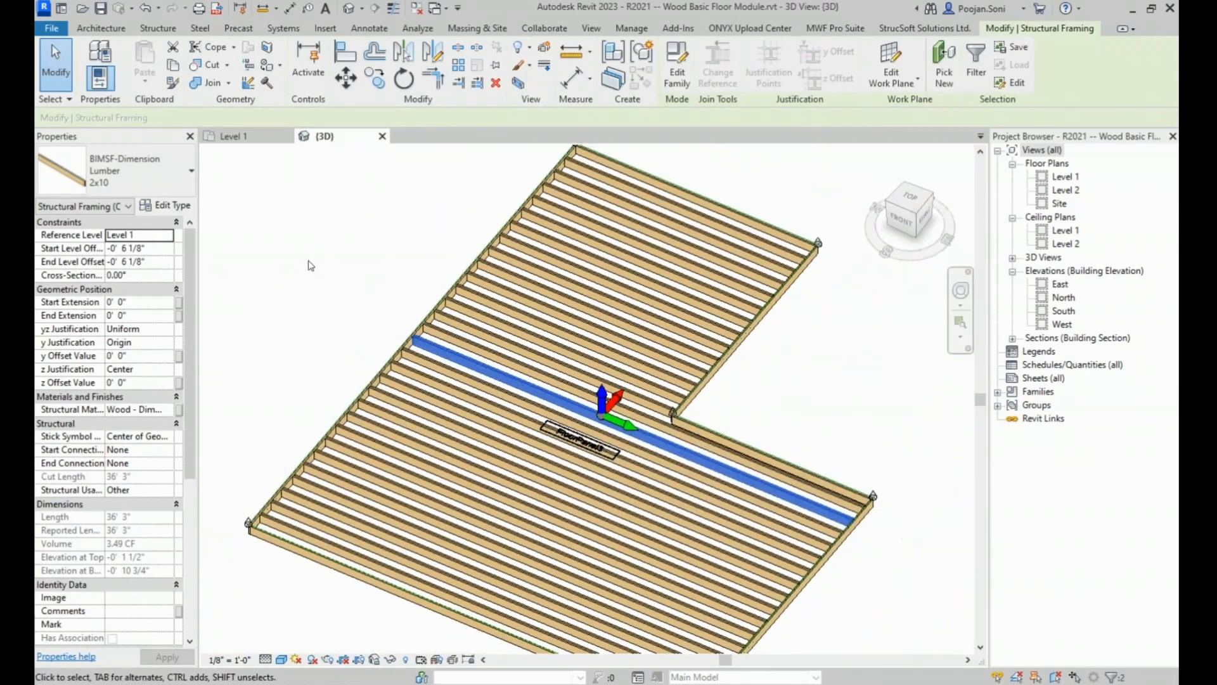
pyautogui.click(310, 264)
# - Open the Wood Connectors settings of the double-joist floor panel through one of its shorter joists
pyautogui.click(467, 312)
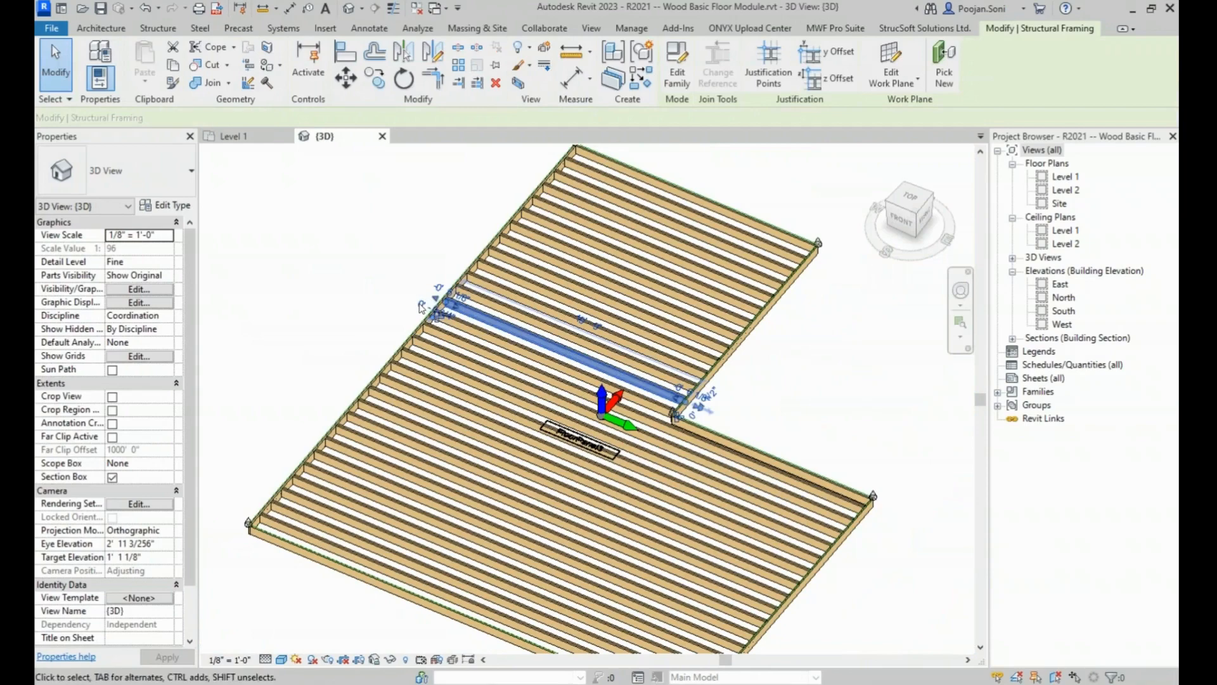
pyautogui.click(835, 27)
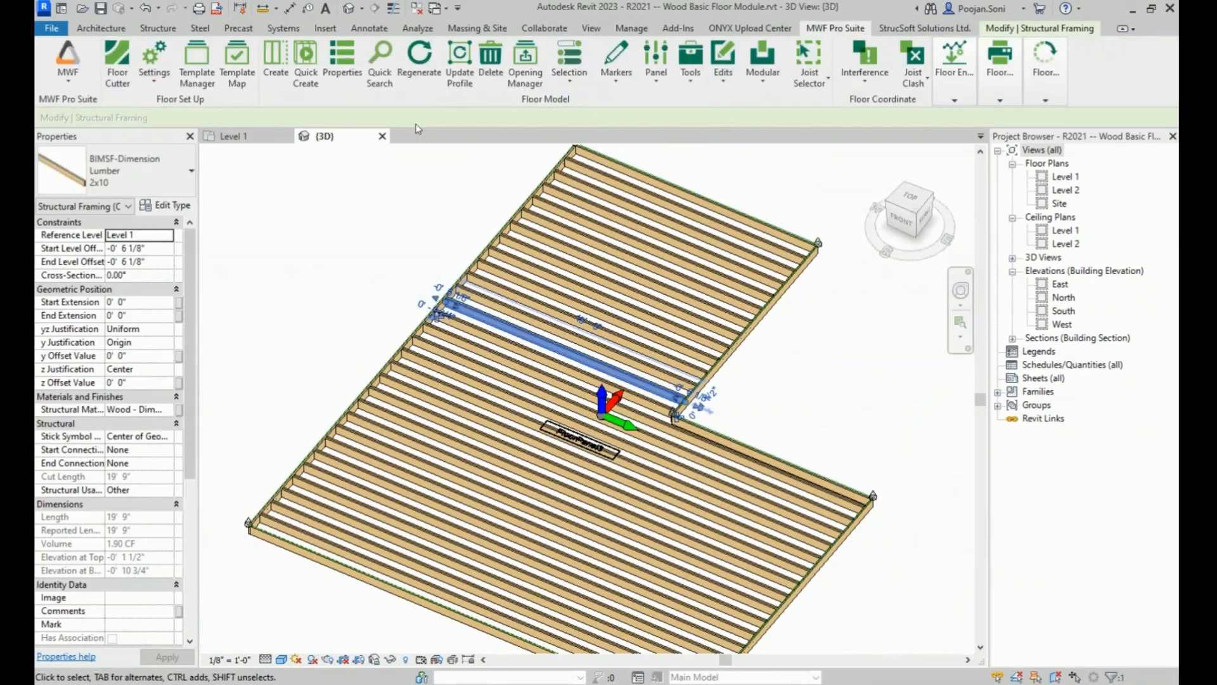
pyautogui.click(346, 70)
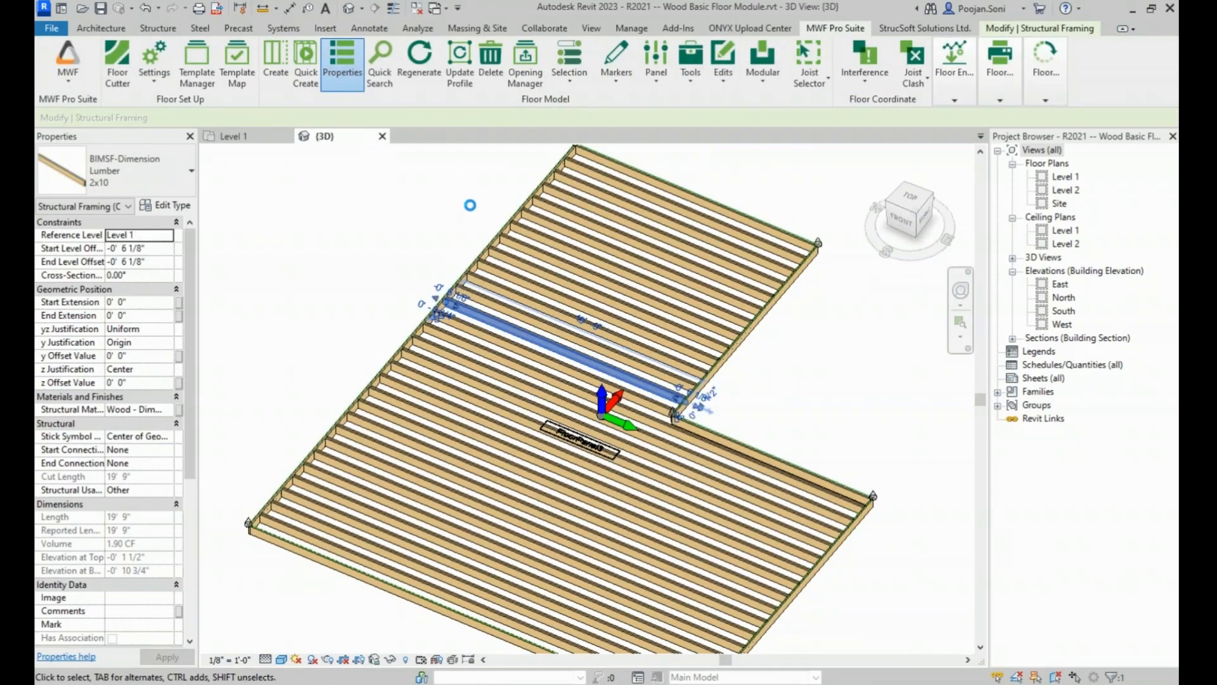
pyautogui.click(498, 202)
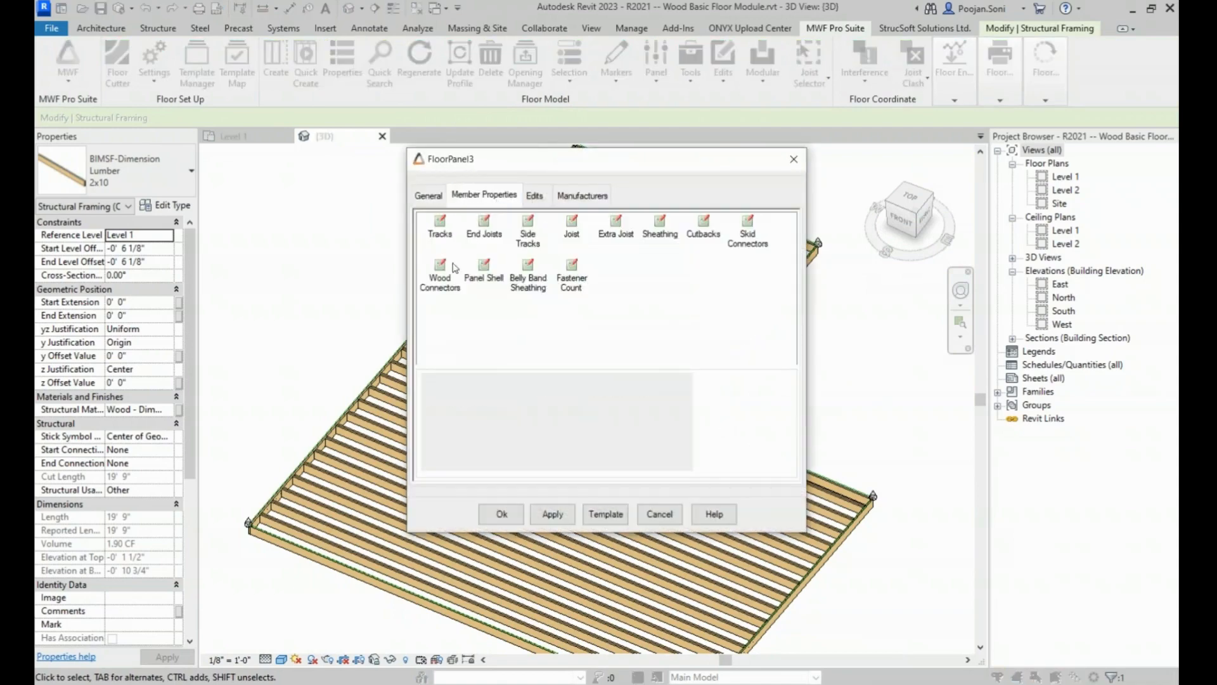
pyautogui.click(440, 290)
pyautogui.doubleClick(439, 291)
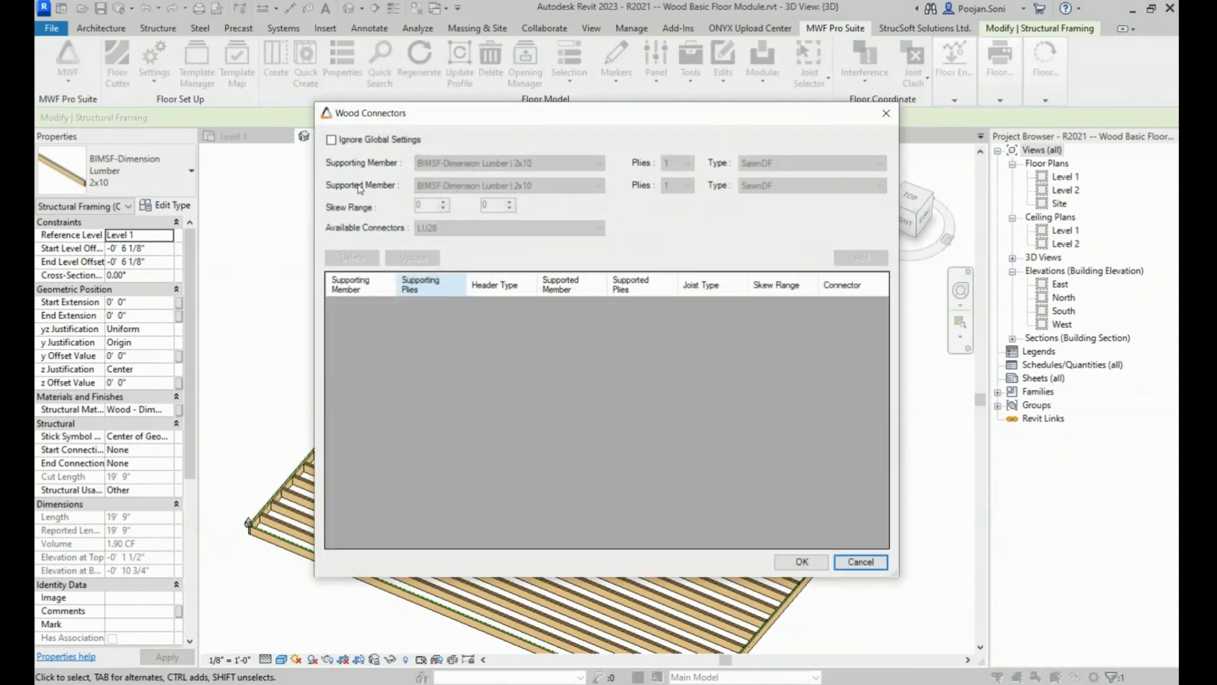
# - Make the panel ignore the global connector settings and set the supported 2x10 member to 2 plies
pyautogui.click(359, 143)
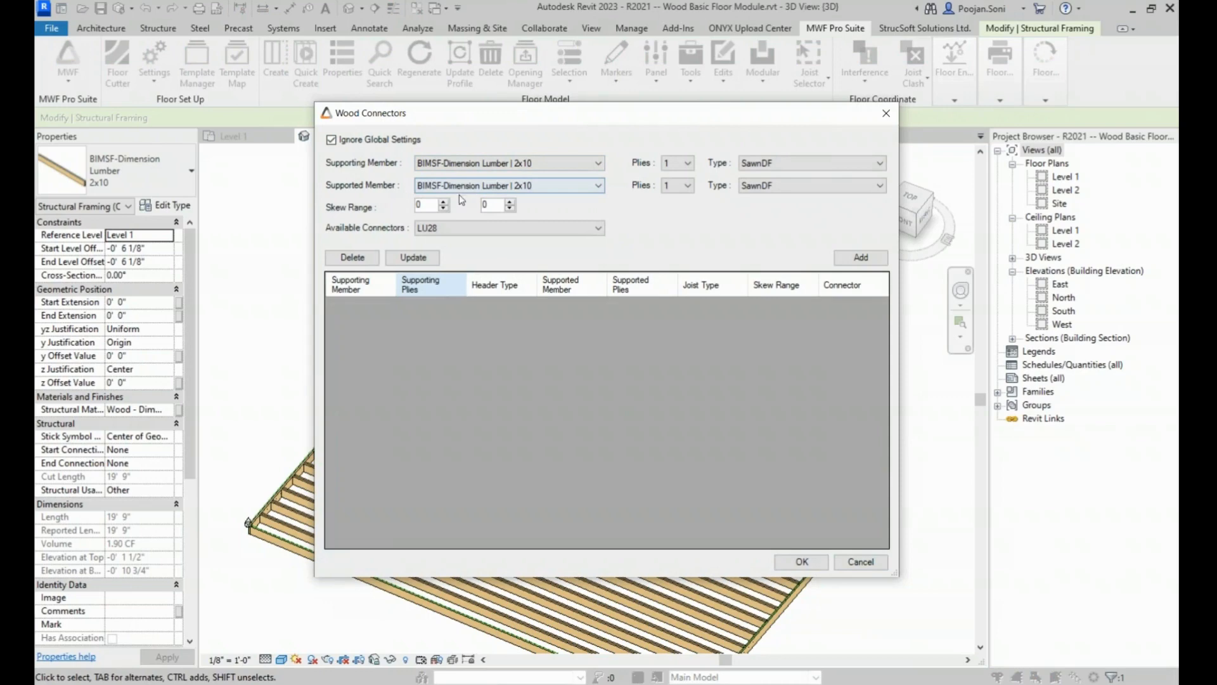
pyautogui.click(676, 185)
pyautogui.click(676, 209)
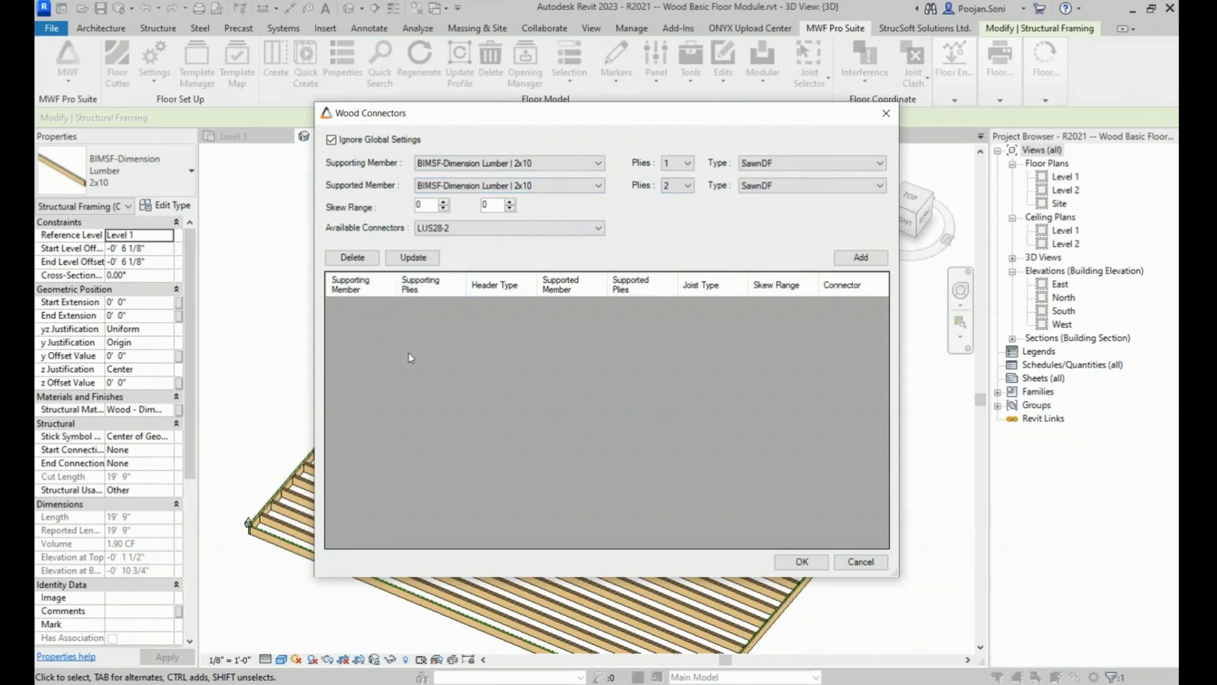
pyautogui.moveTo(658, 121); pyautogui.dragTo(747, 98)
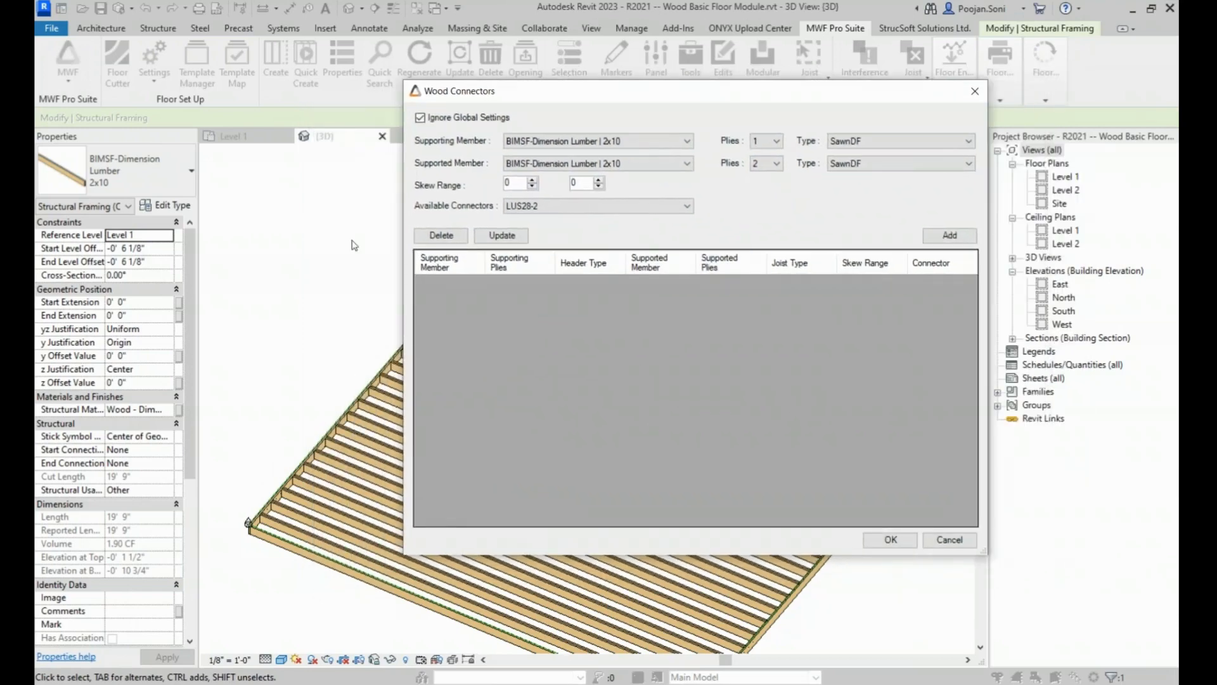
# - Try 3 plies for the supporting member, review the available connectors, and return the member to 1 ply
pyautogui.click(772, 140)
pyautogui.click(772, 140)
pyautogui.click(772, 140)
pyautogui.click(764, 170)
pyautogui.click(562, 210)
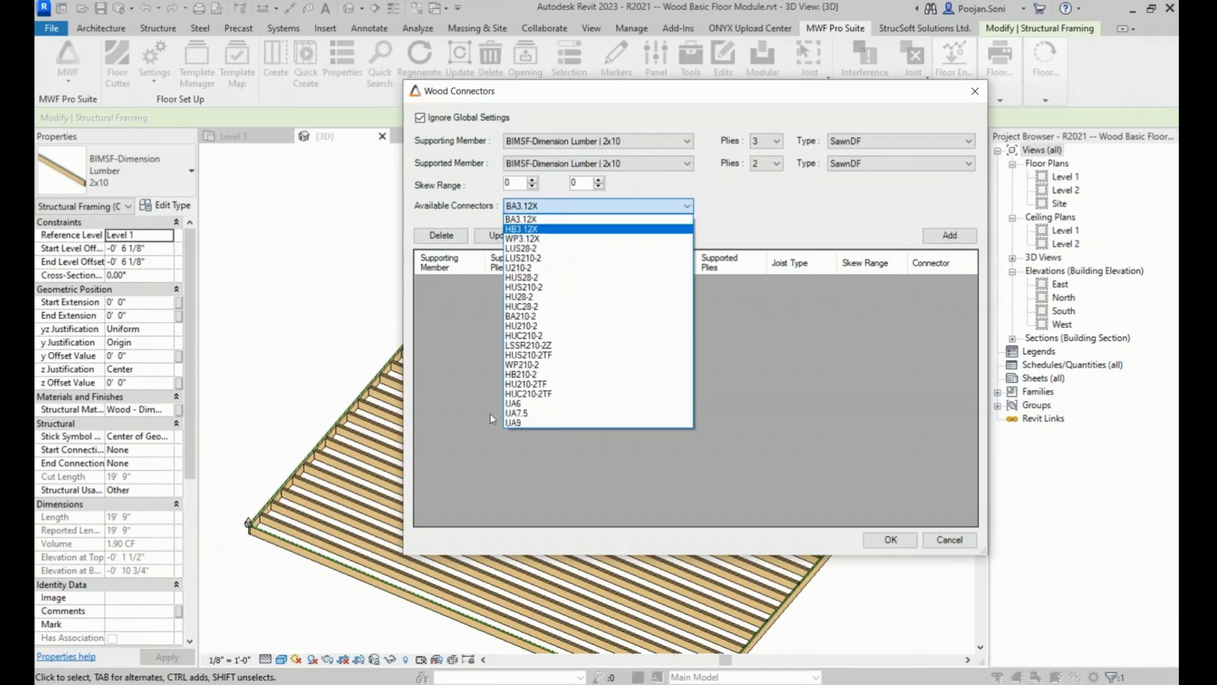
pyautogui.click(776, 137)
pyautogui.click(776, 140)
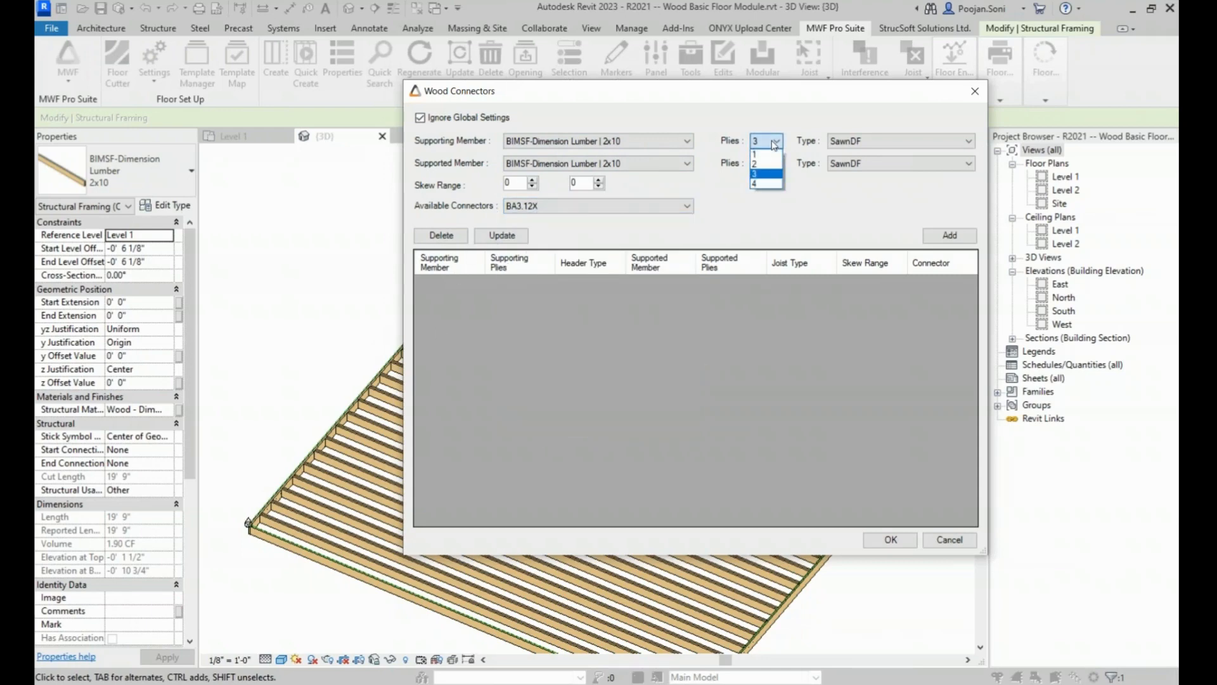
pyautogui.click(773, 152)
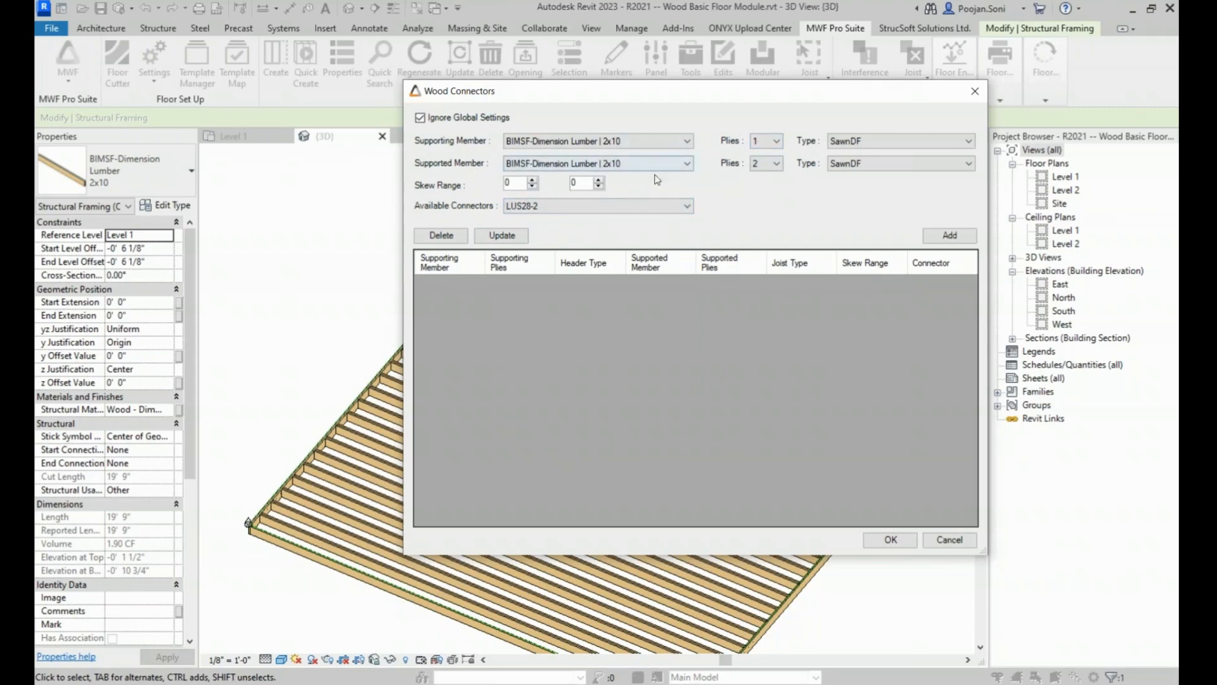
# - Review the available material types for the supporting and supported members, keeping SawnDF for both
pyautogui.moveTo(835, 100); pyautogui.dragTo(750, 100)
pyautogui.click(767, 142)
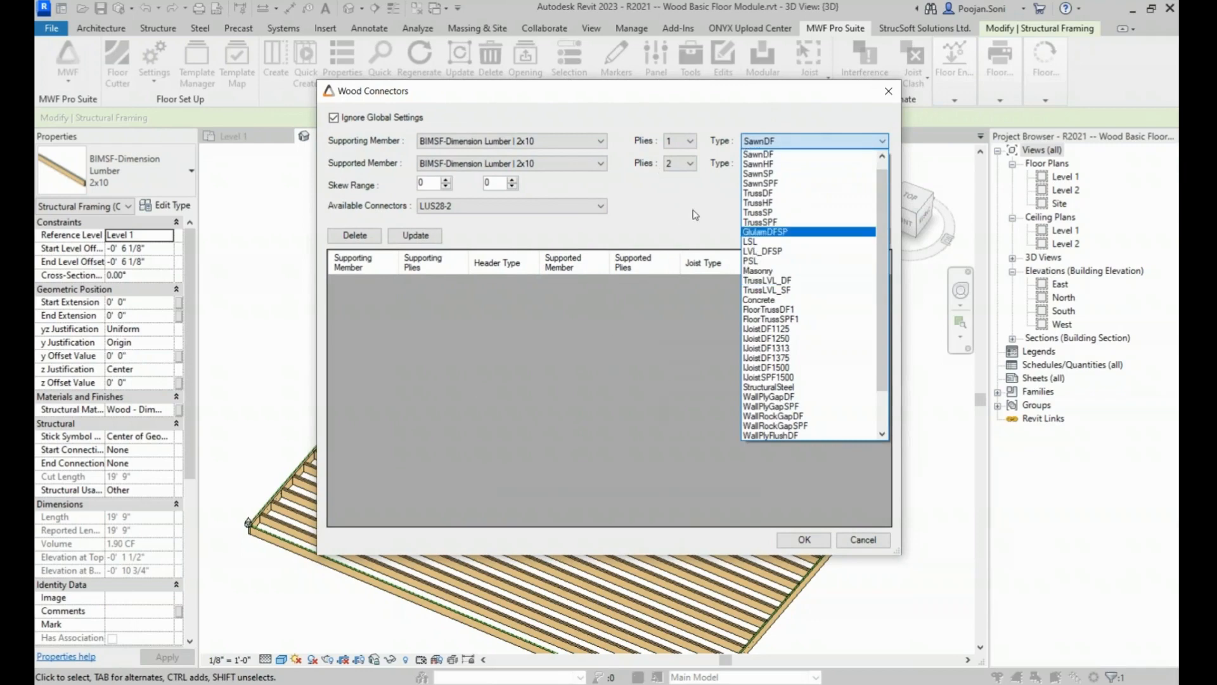
pyautogui.scroll(1, 808, 174)
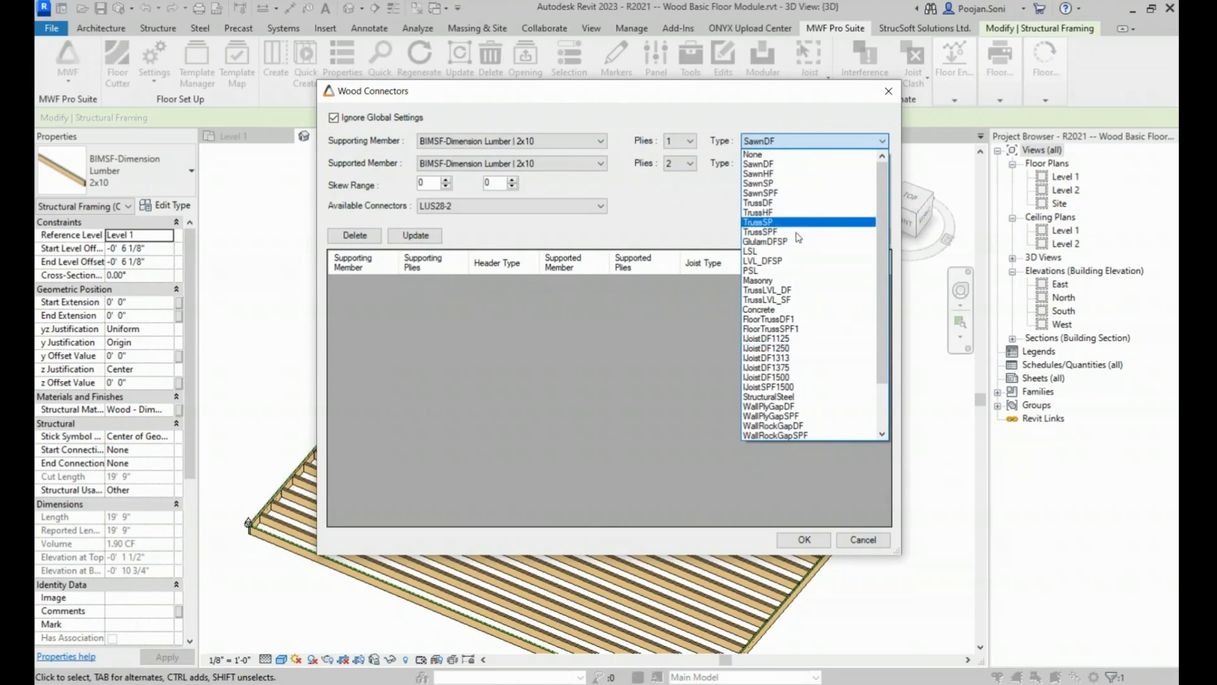
pyautogui.scroll(-1, 791, 297)
pyautogui.scroll(2, 838, 301)
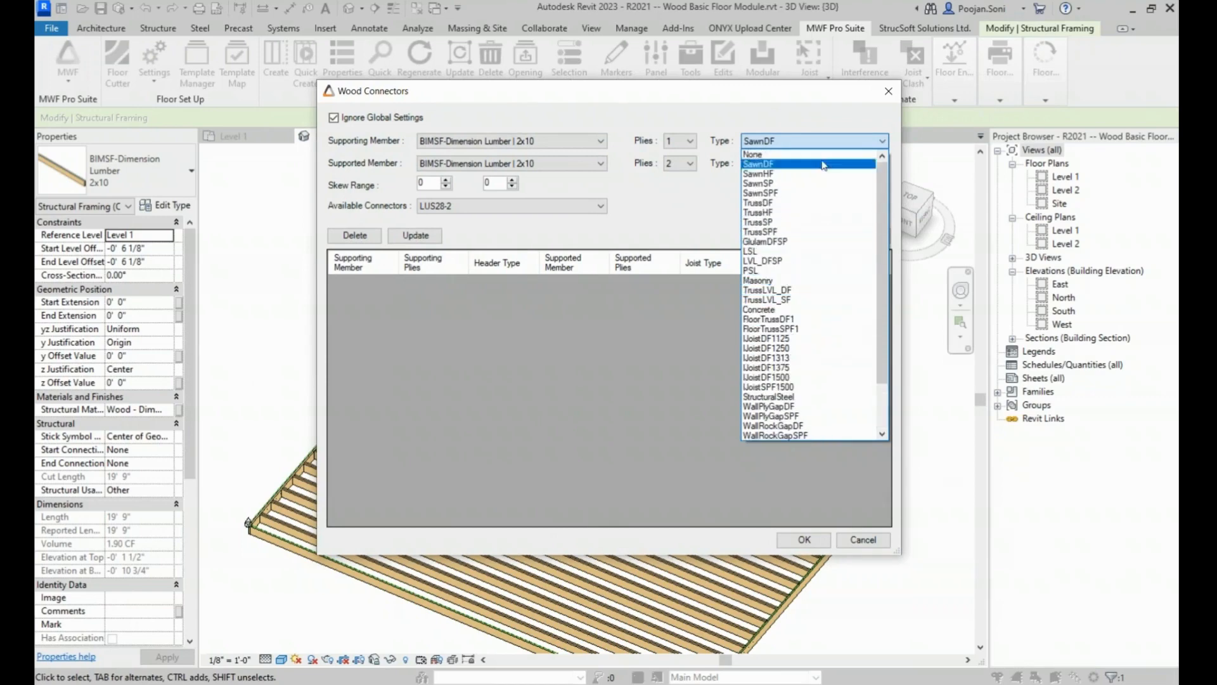
pyautogui.click(795, 139)
pyautogui.click(794, 163)
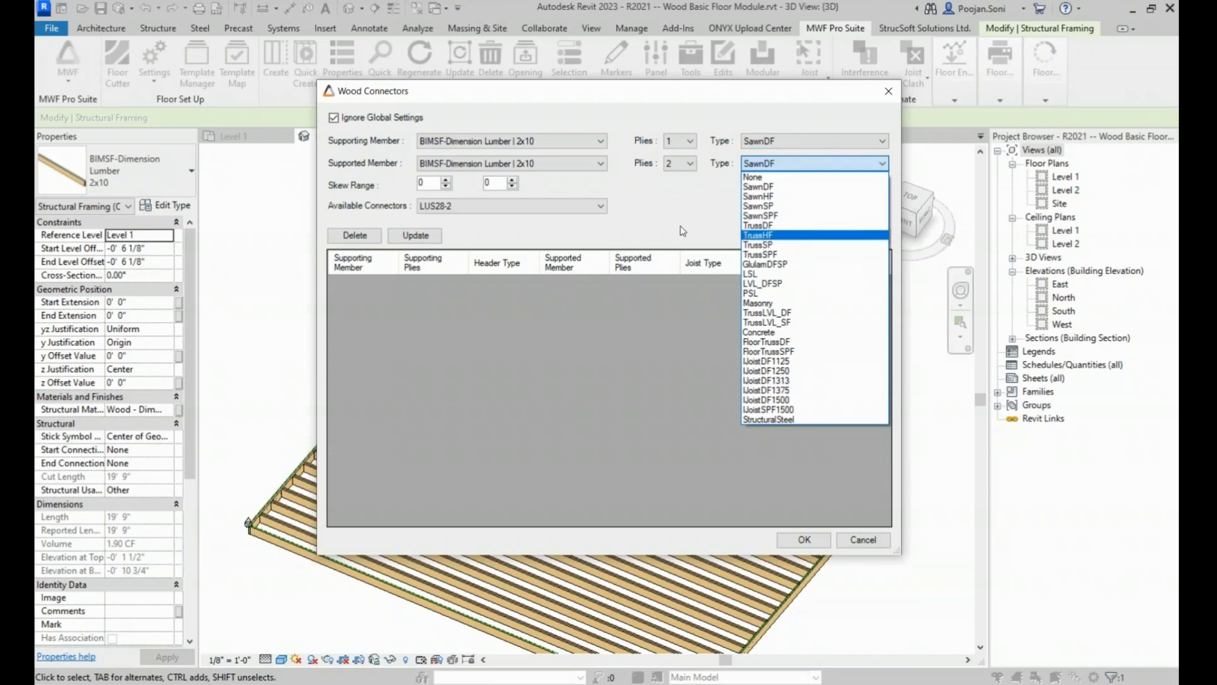
pyautogui.click(771, 162)
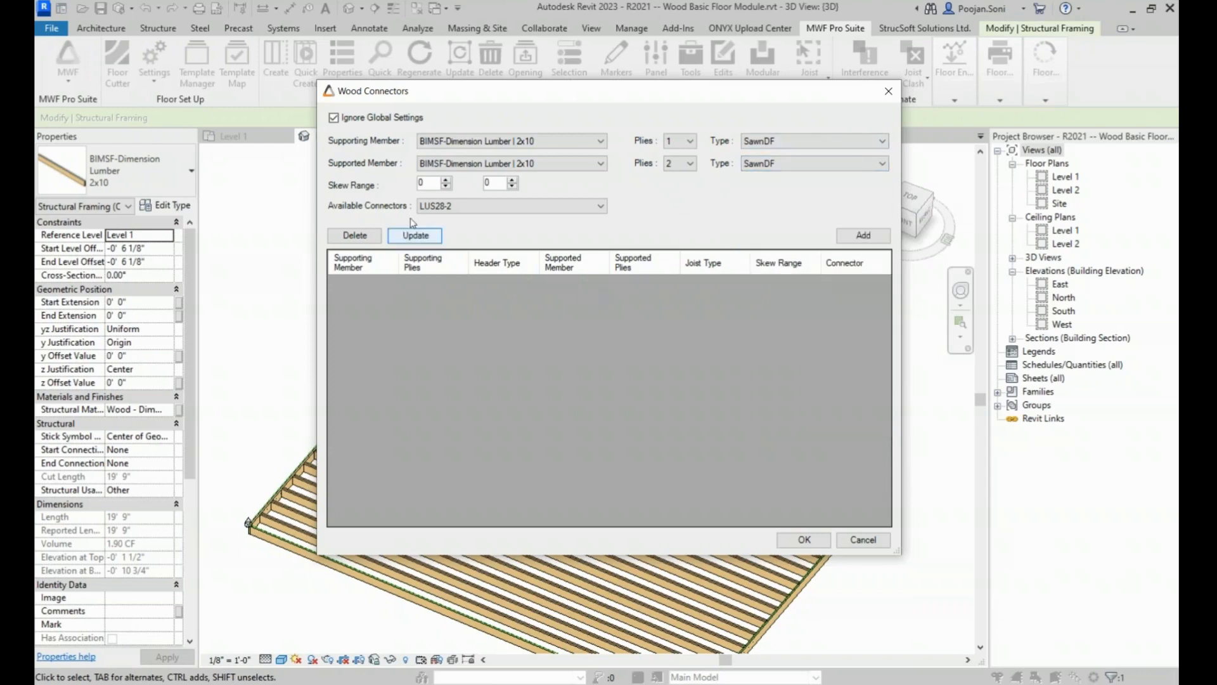
# - Add the LUS28-2 connector for the 1-ply to 2-ply 2x10 connection and apply it to the floor panel
pyautogui.click(864, 236)
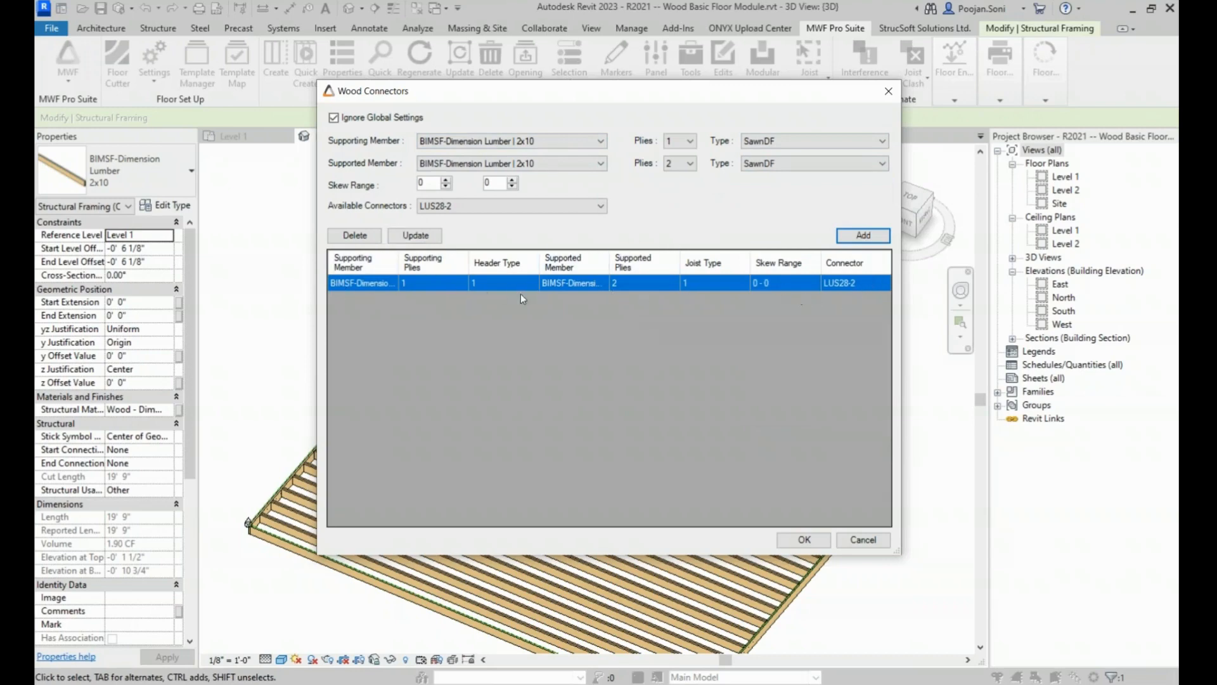
pyautogui.click(804, 539)
pyautogui.click(511, 511)
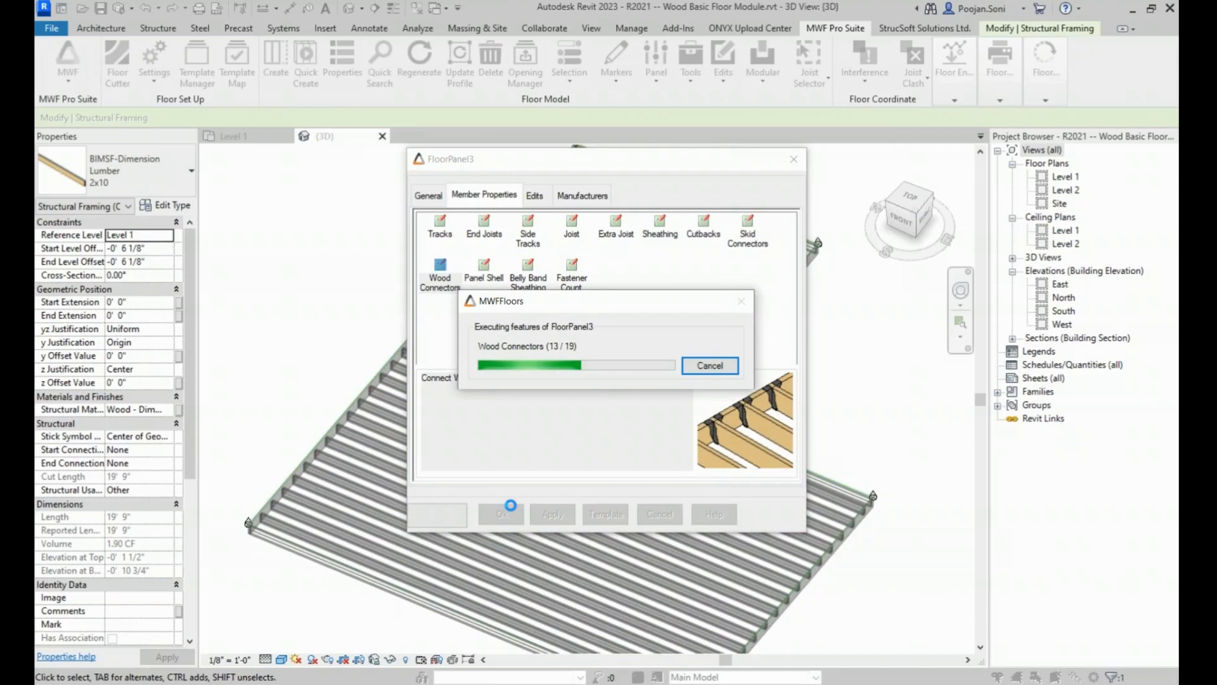
# - Examine the connectors at the joist ends along the long edge, including one connector together with its two joist plies
pyautogui.scroll(1, 355, 388)
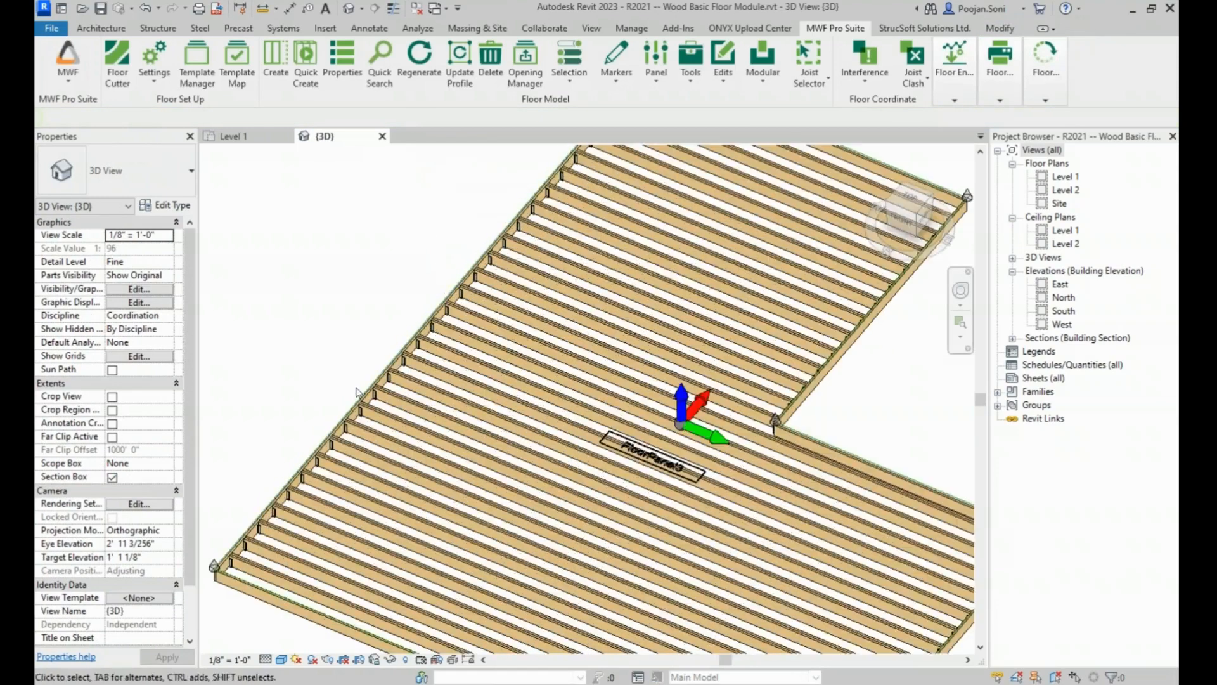
pyautogui.scroll(4, 357, 392)
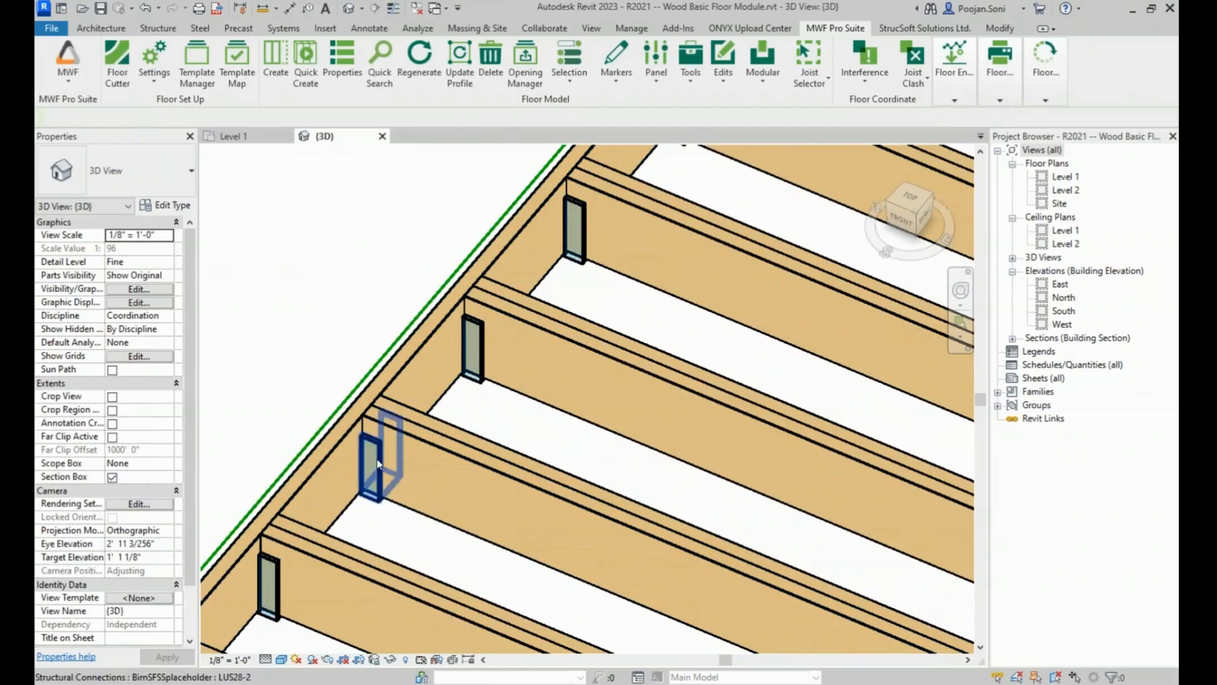
pyautogui.click(378, 465)
pyautogui.scroll(3, 419, 447)
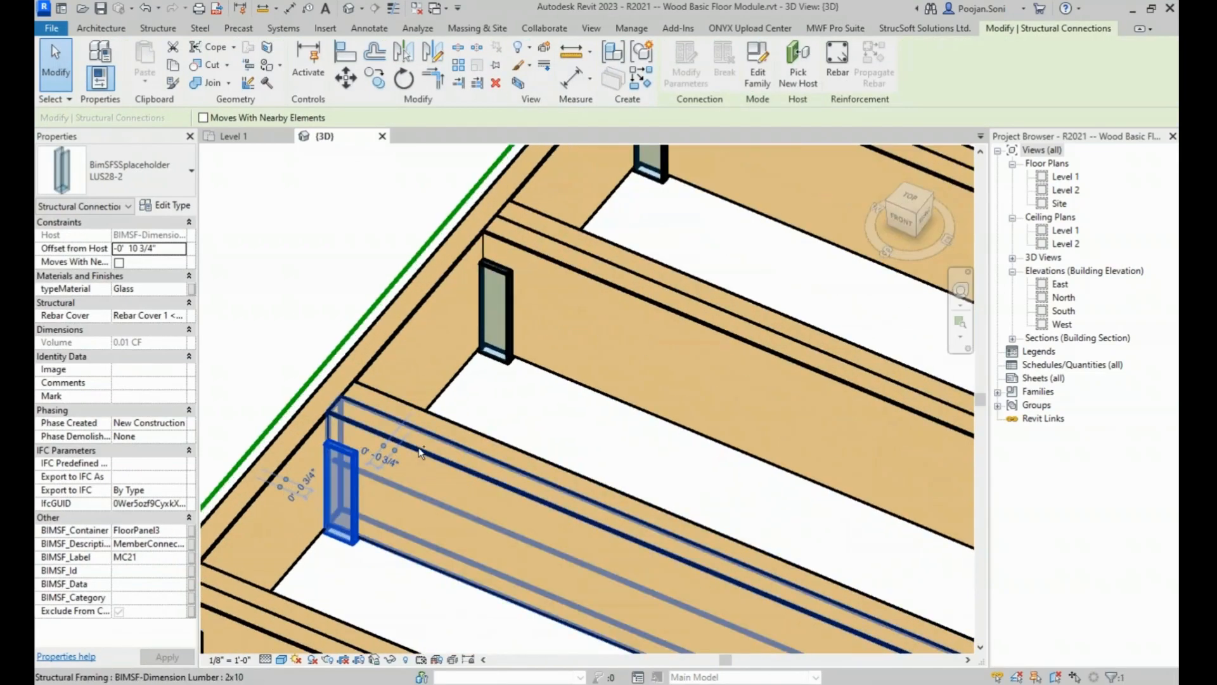
pyautogui.keyDown('ctrl'); pyautogui.click(420, 448); pyautogui.keyUp('ctrl')
pyautogui.keyDown('ctrl'); pyautogui.click(462, 429); pyautogui.keyUp('ctrl')
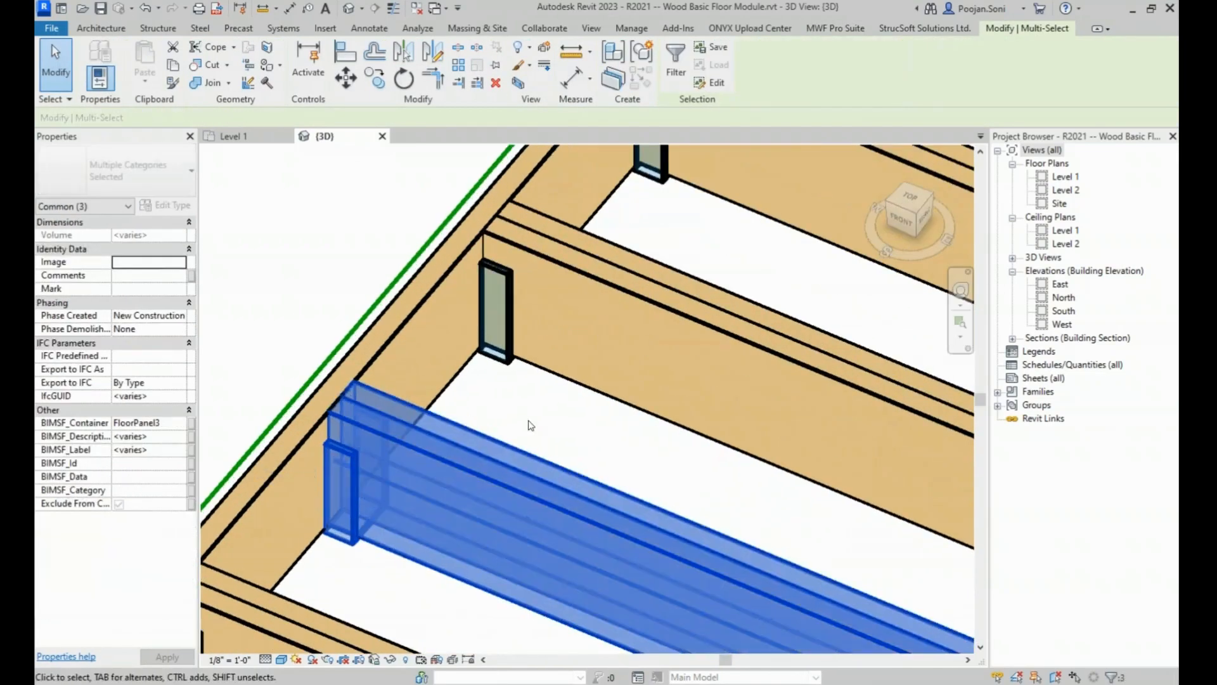
pyautogui.scroll(-8, 531, 425)
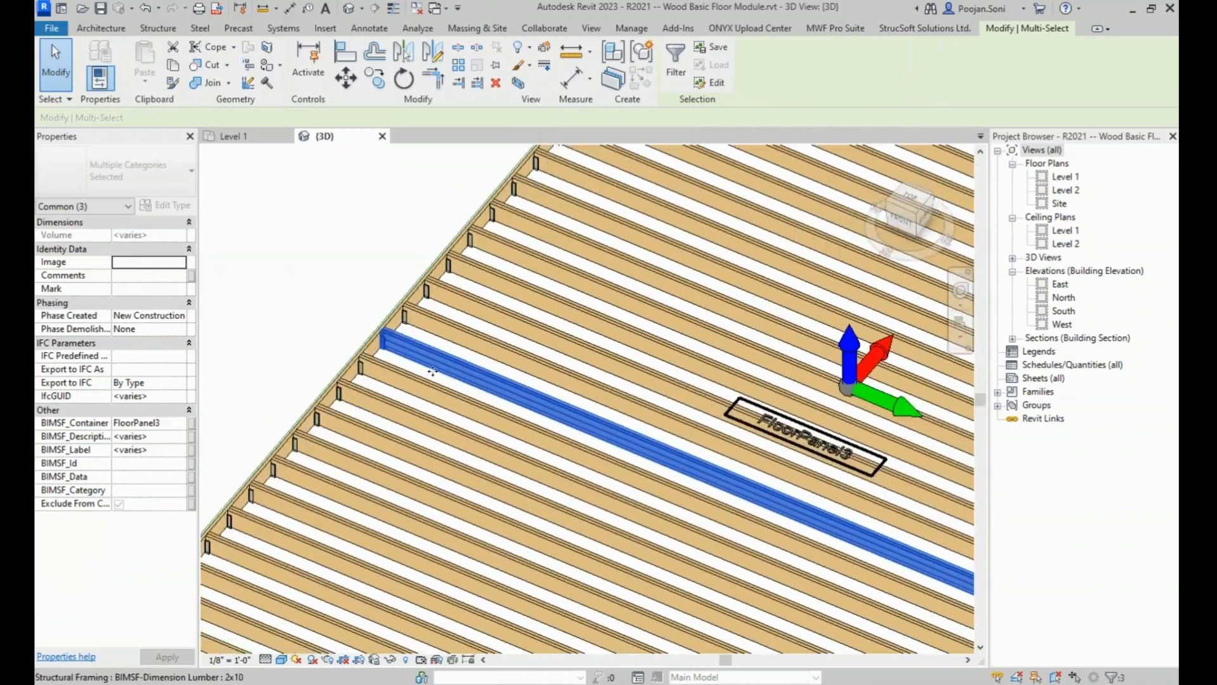
pyautogui.scroll(-5, 432, 372)
pyautogui.keyDown('shift'); pyautogui.moveTo(432, 372); pyautogui.dragTo(612, 485, button='middle'); pyautogui.keyUp('shift')
# - In the Level 1 plan, create and frame a panel on the adjacent L-shaped wood floor with the Default_Imperial Wood template
pyautogui.click(253, 139)
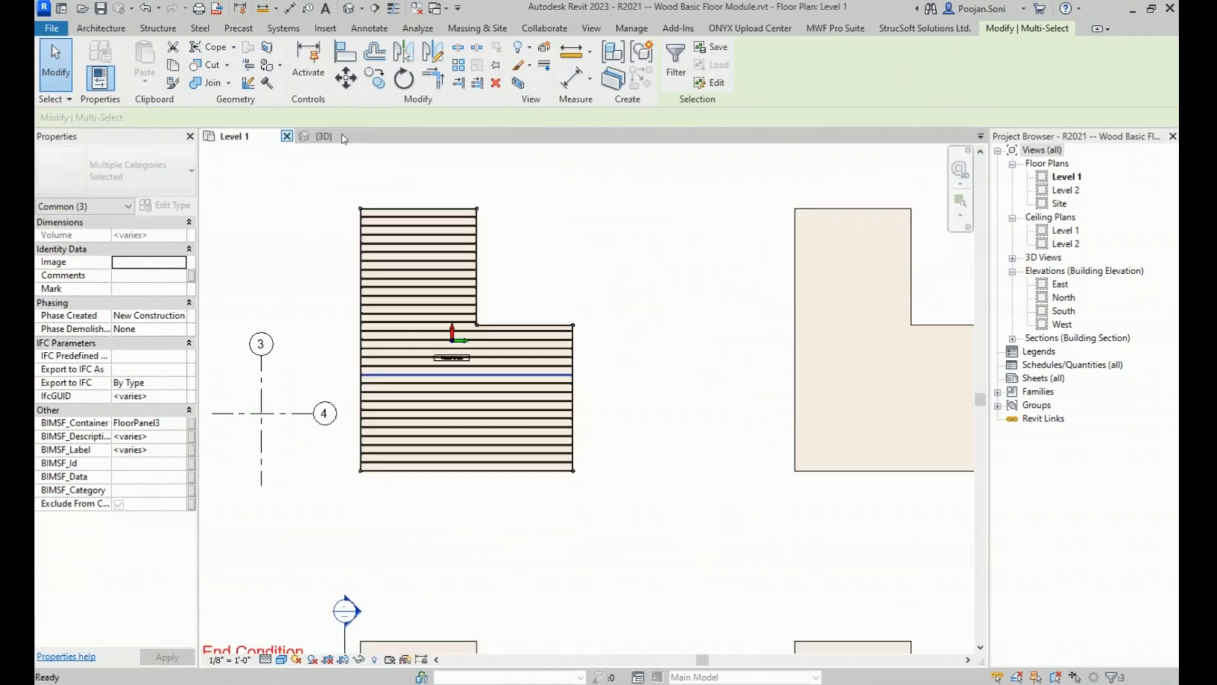
pyautogui.scroll(-2, 532, 296)
pyautogui.moveTo(584, 367); pyautogui.dragTo(463, 389, button='middle')
pyautogui.click(559, 325)
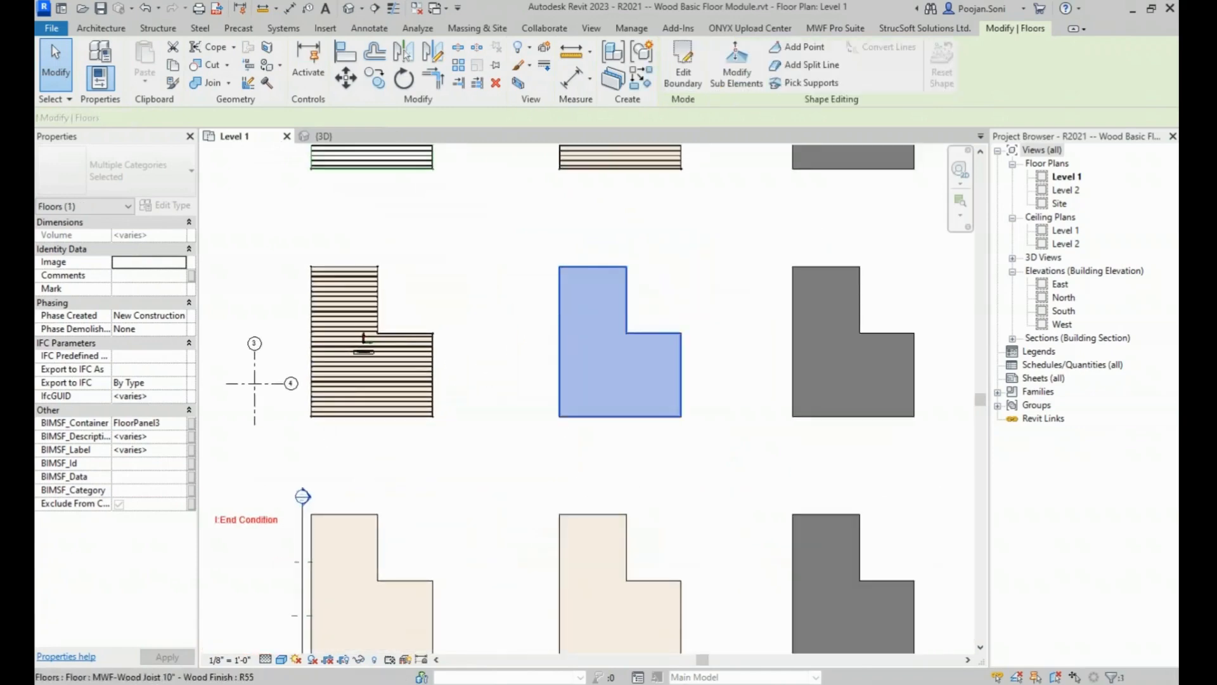
pyautogui.click(835, 28)
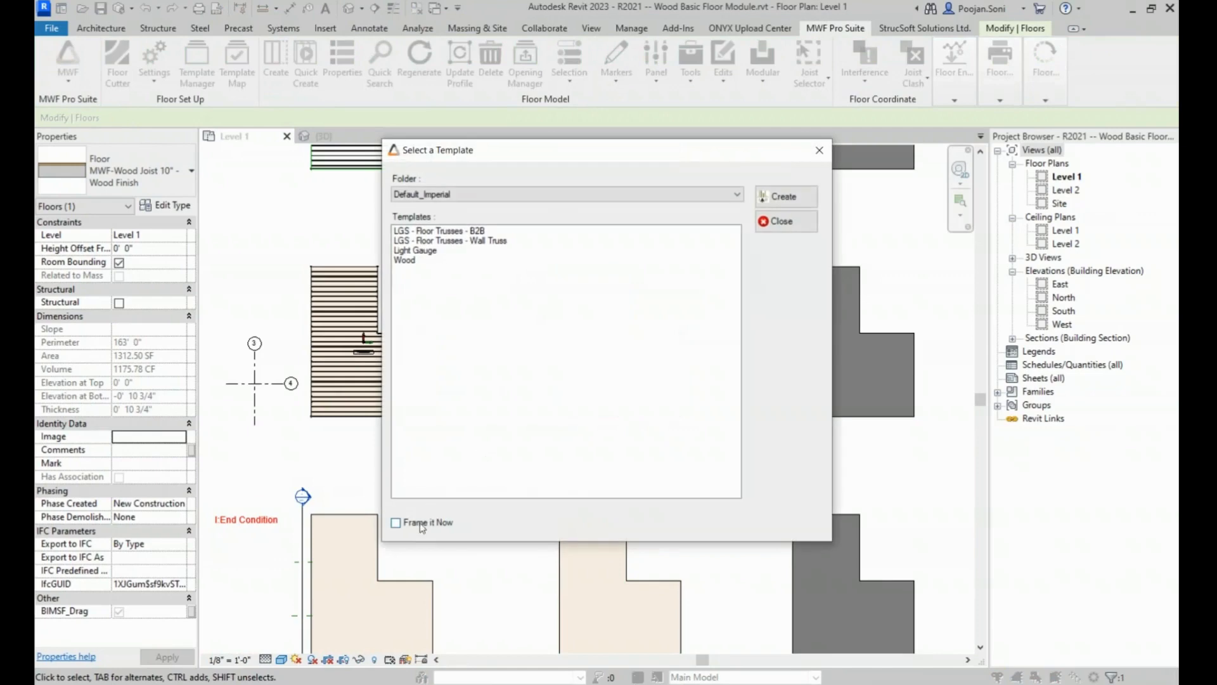
pyautogui.click(415, 260)
pyautogui.click(784, 197)
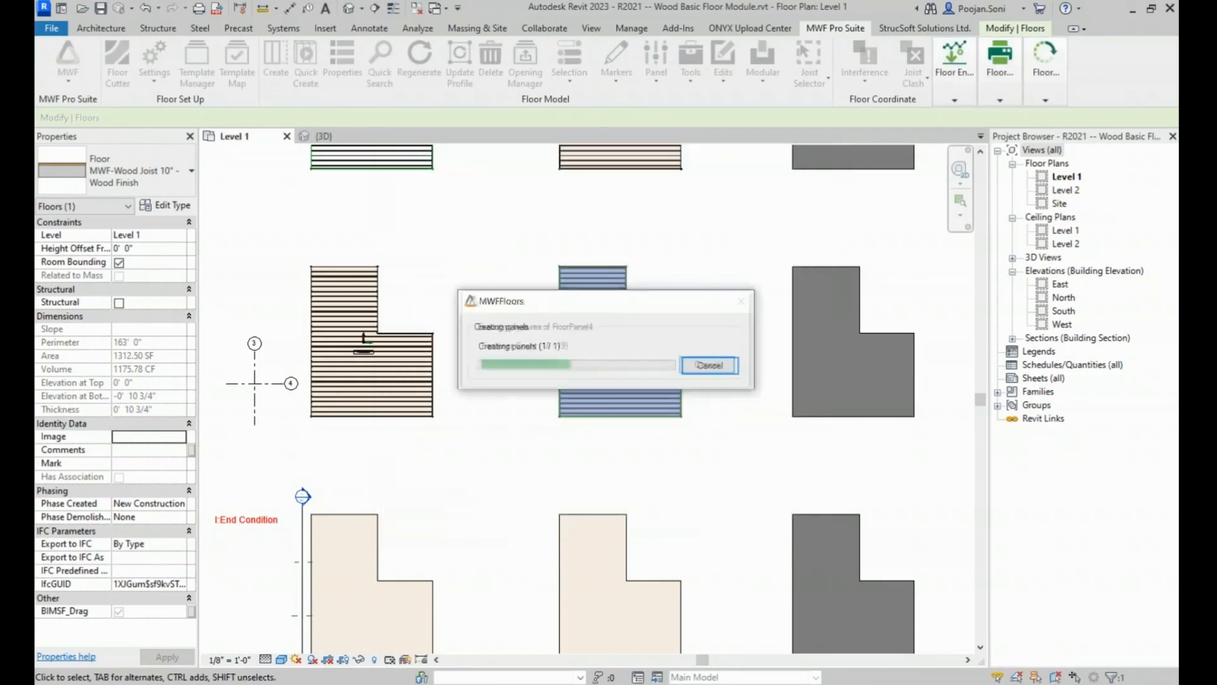
# - Hide the floor element of the newly framed panel in the Level 1 plan to expose its joists
pyautogui.scroll(4, 577, 273)
pyautogui.moveTo(578, 274); pyautogui.dragTo(510, 247, button='middle')
pyautogui.press('Escape')
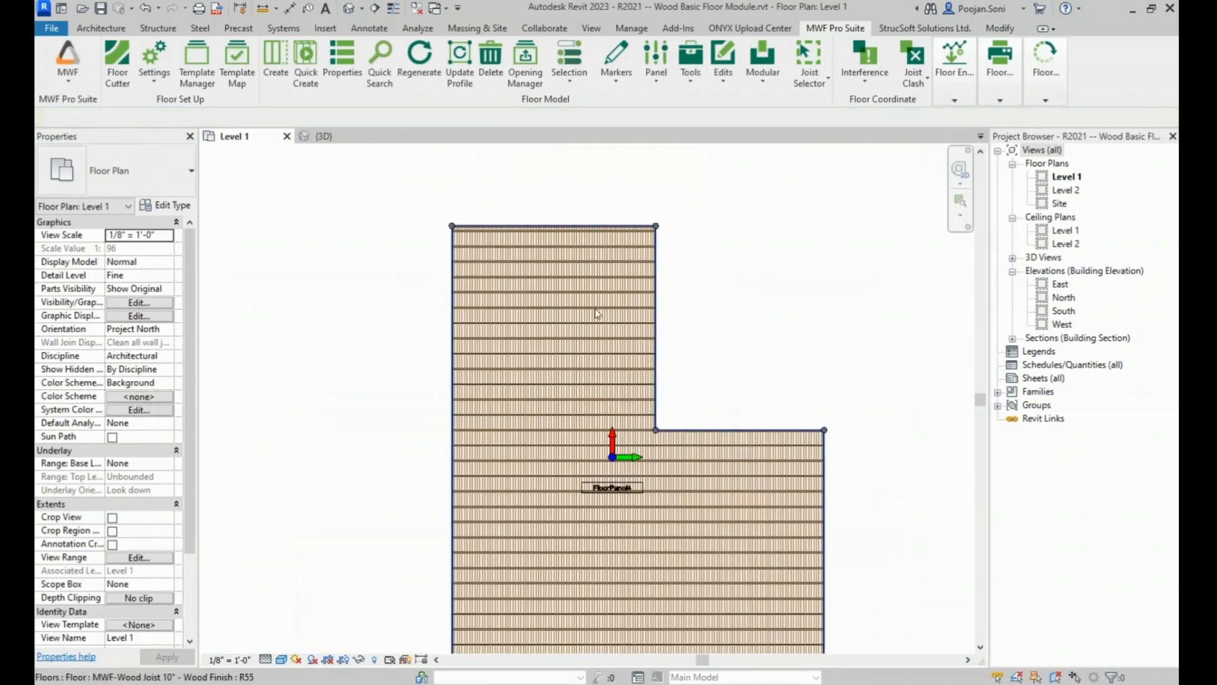
pyautogui.click(479, 294)
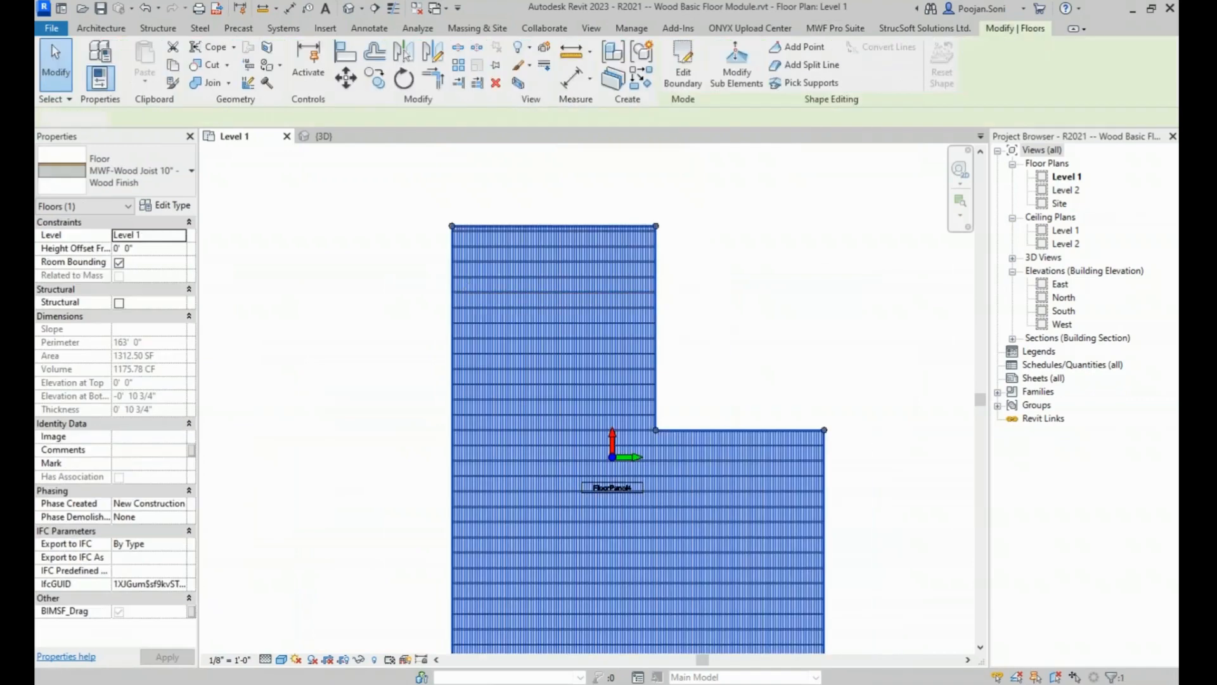
pyautogui.scroll(-3, 453, 275)
# - Select the whole new panel in plan and show only that panel in the 3D view
pyautogui.click(388, 234)
pyautogui.moveTo(386, 228); pyautogui.dragTo(737, 577)
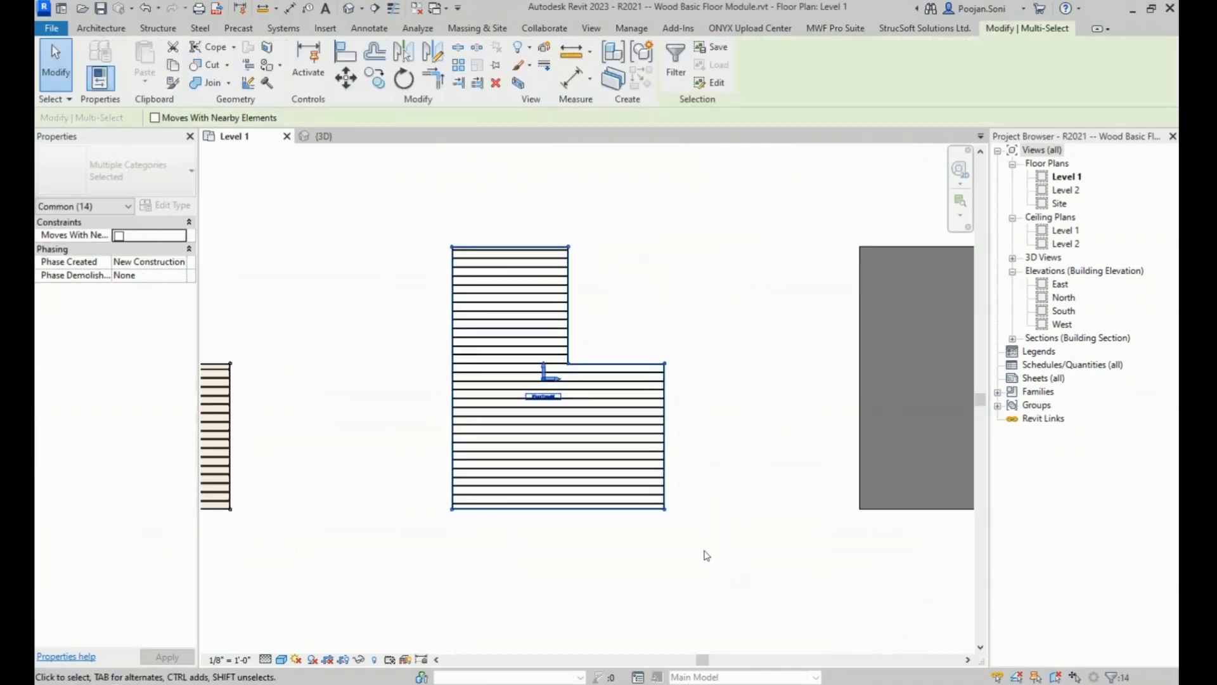
pyautogui.hotkey('ctrl', 'Tab')
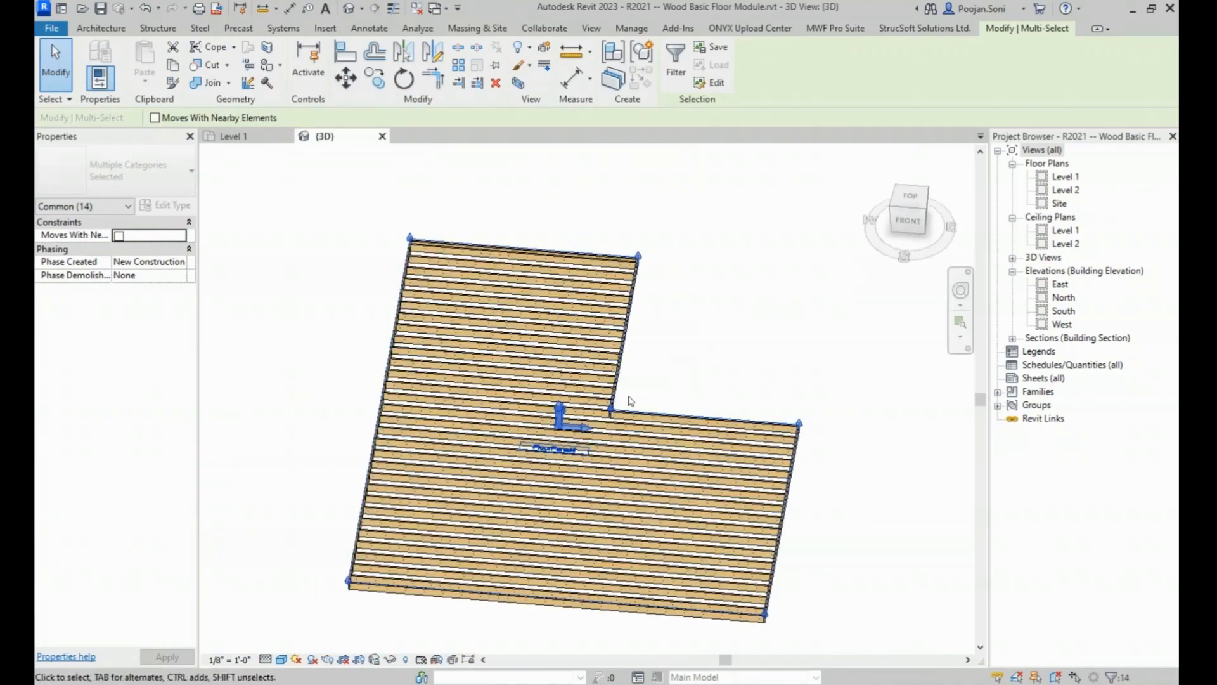
pyautogui.keyDown('shift'); pyautogui.moveTo(627, 399); pyautogui.dragTo(685, 480, button='middle'); pyautogui.keyUp('shift')
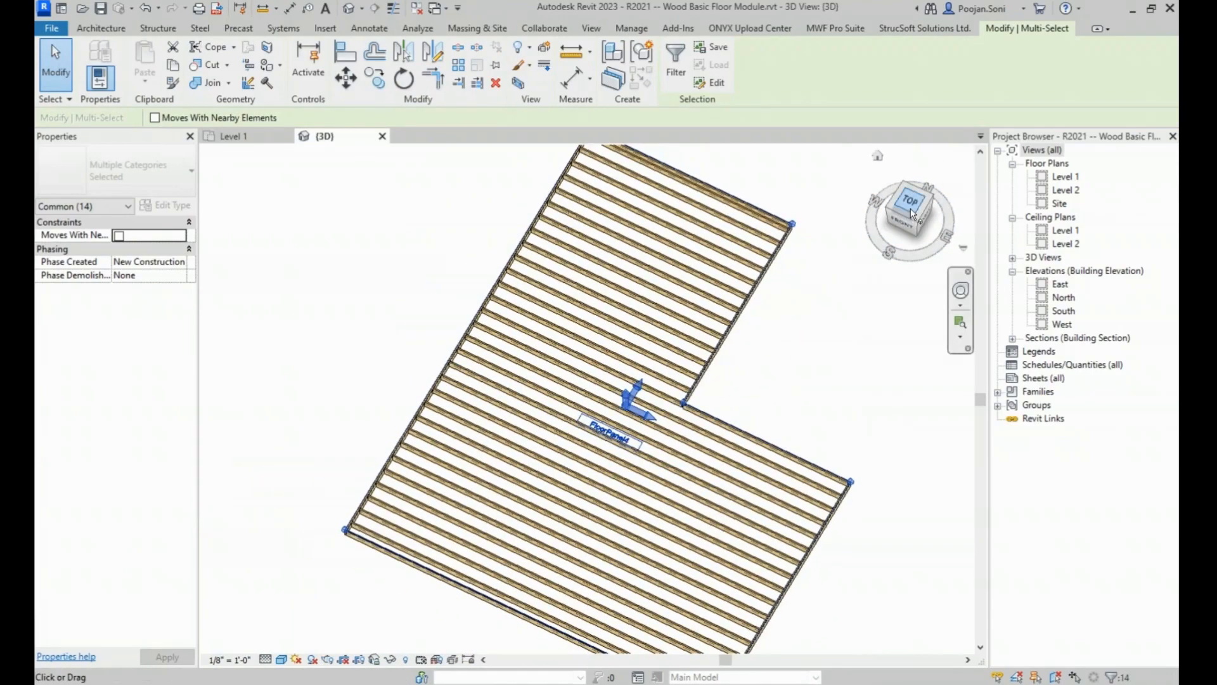
pyautogui.click(910, 203)
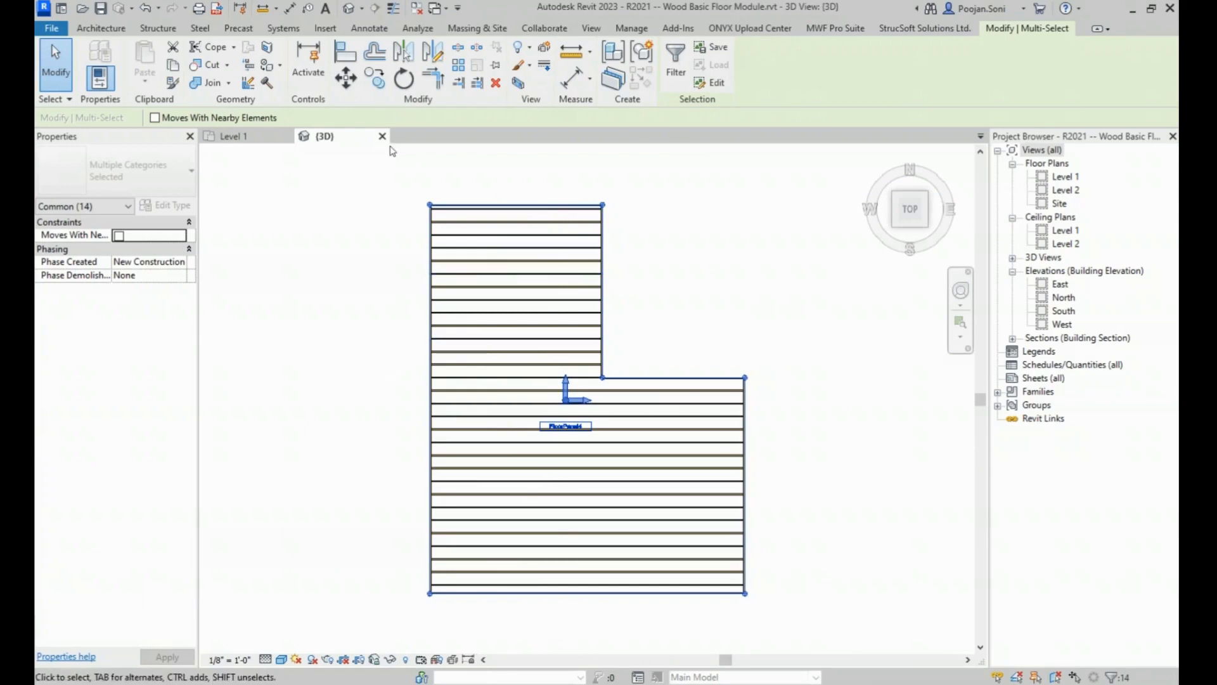
pyautogui.click(837, 28)
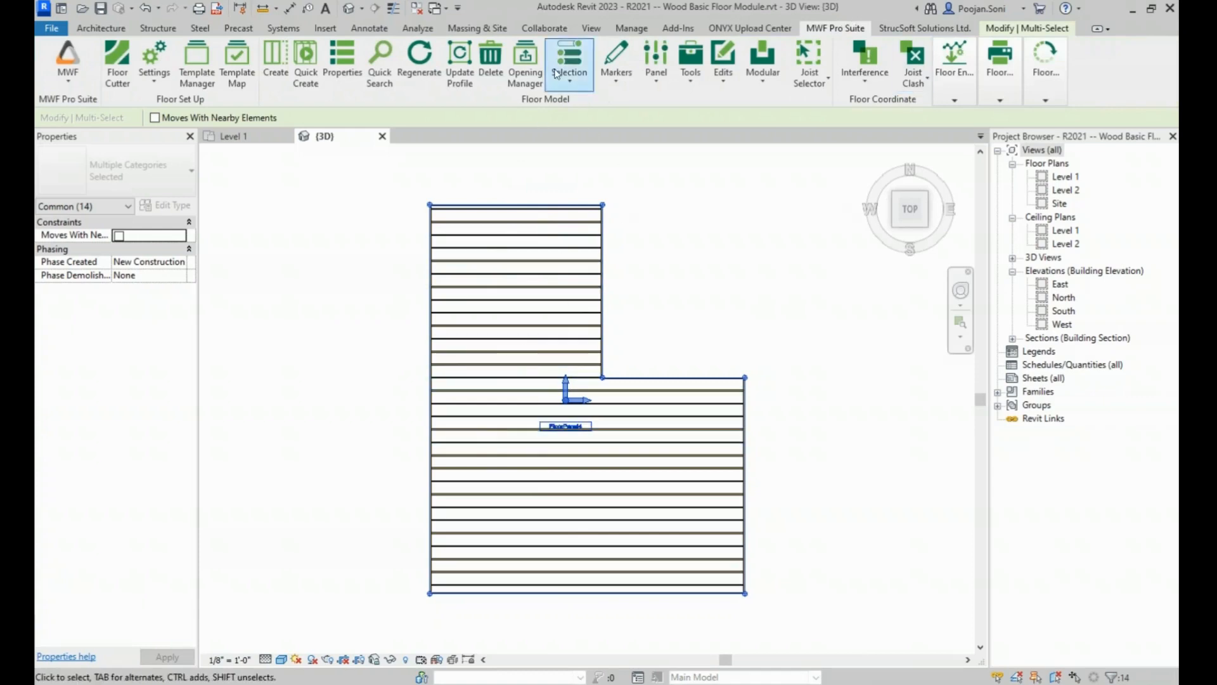
pyautogui.click(650, 63)
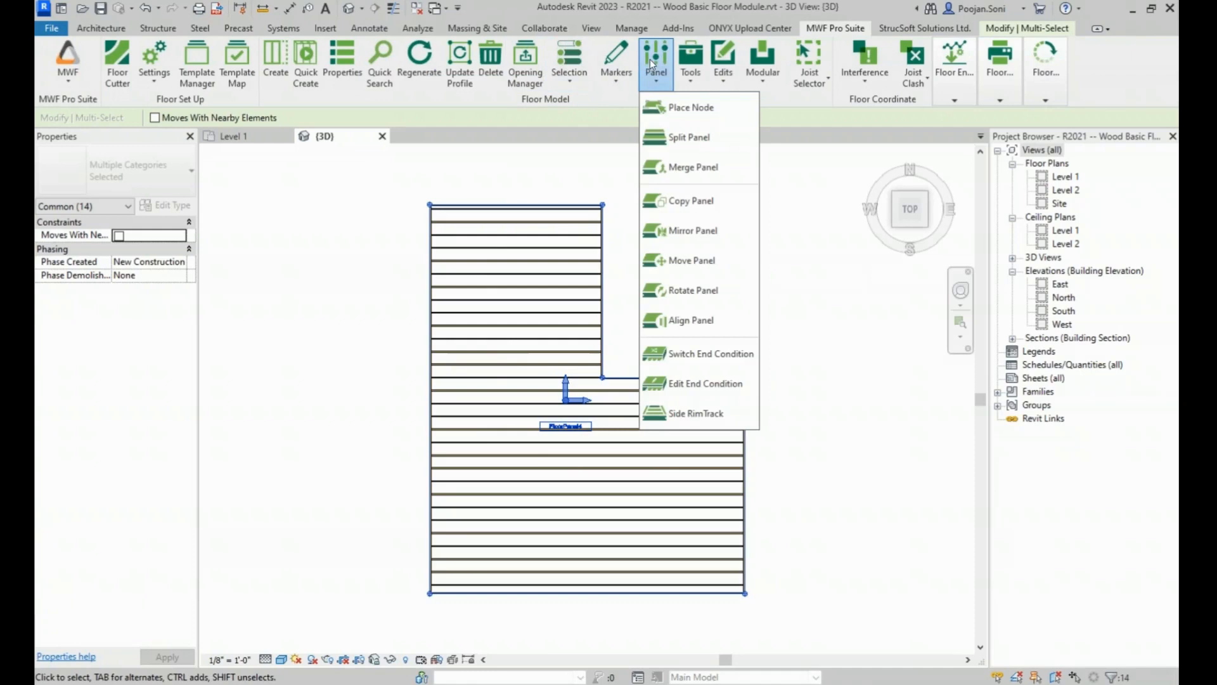
pyautogui.click(702, 81)
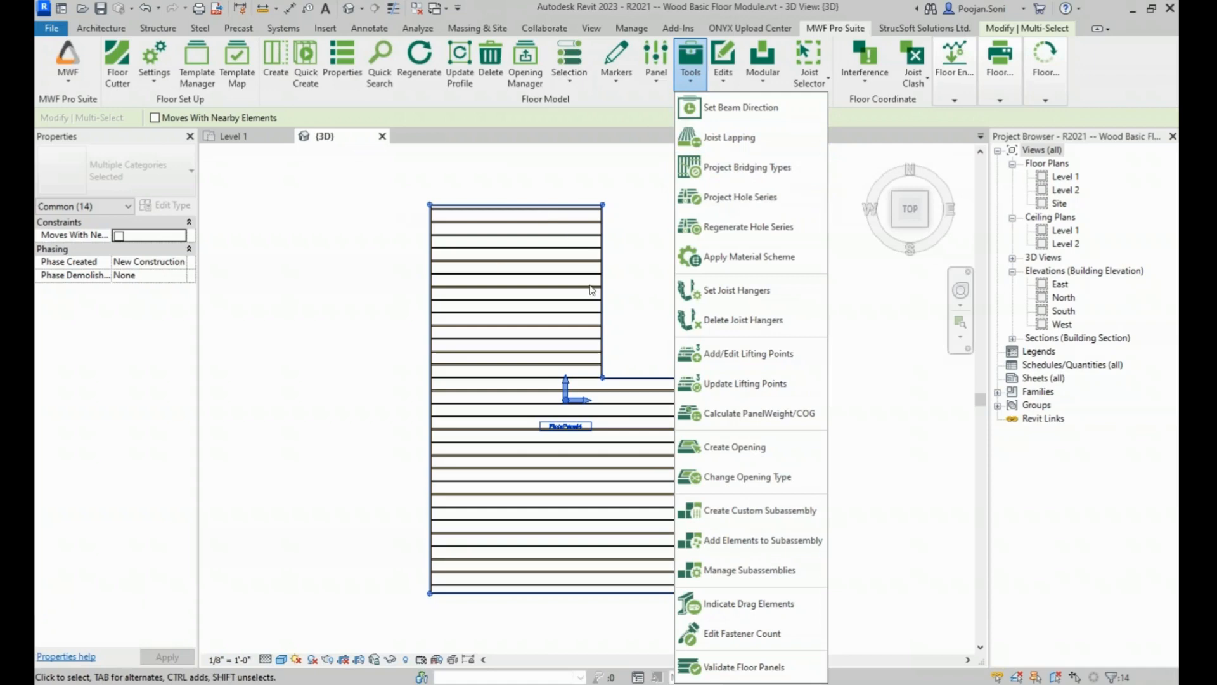
pyautogui.moveTo(659, 344); pyautogui.dragTo(591, 319, button='middle')
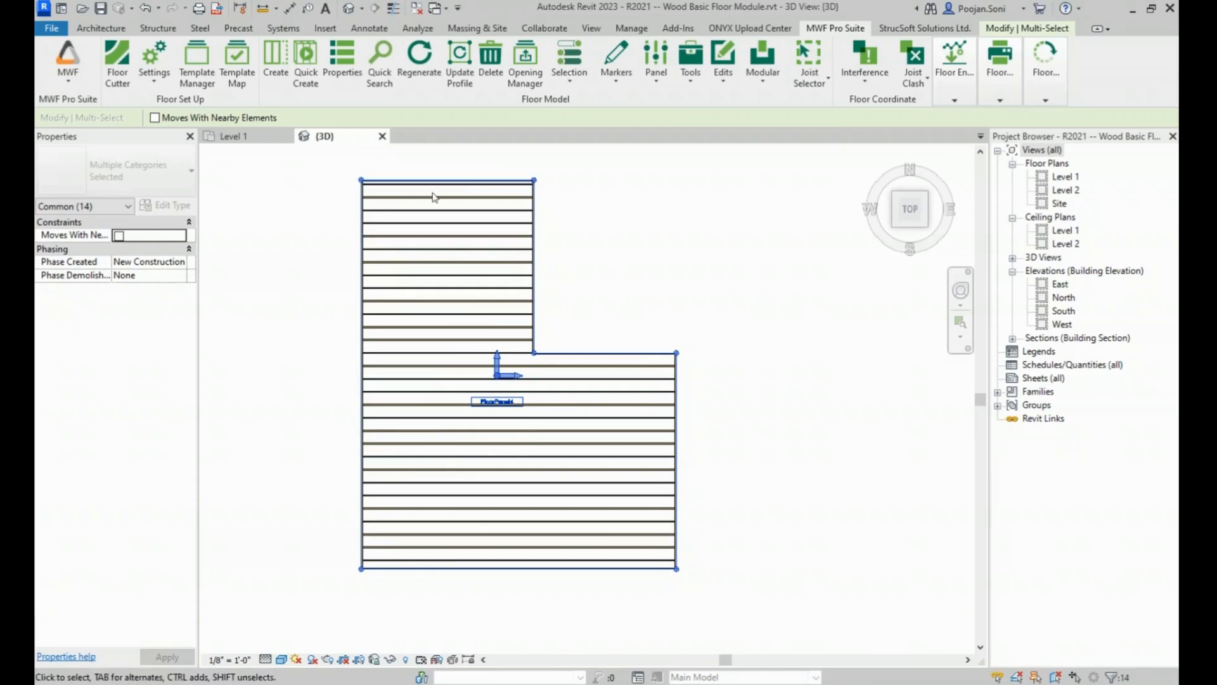
pyautogui.click(384, 235)
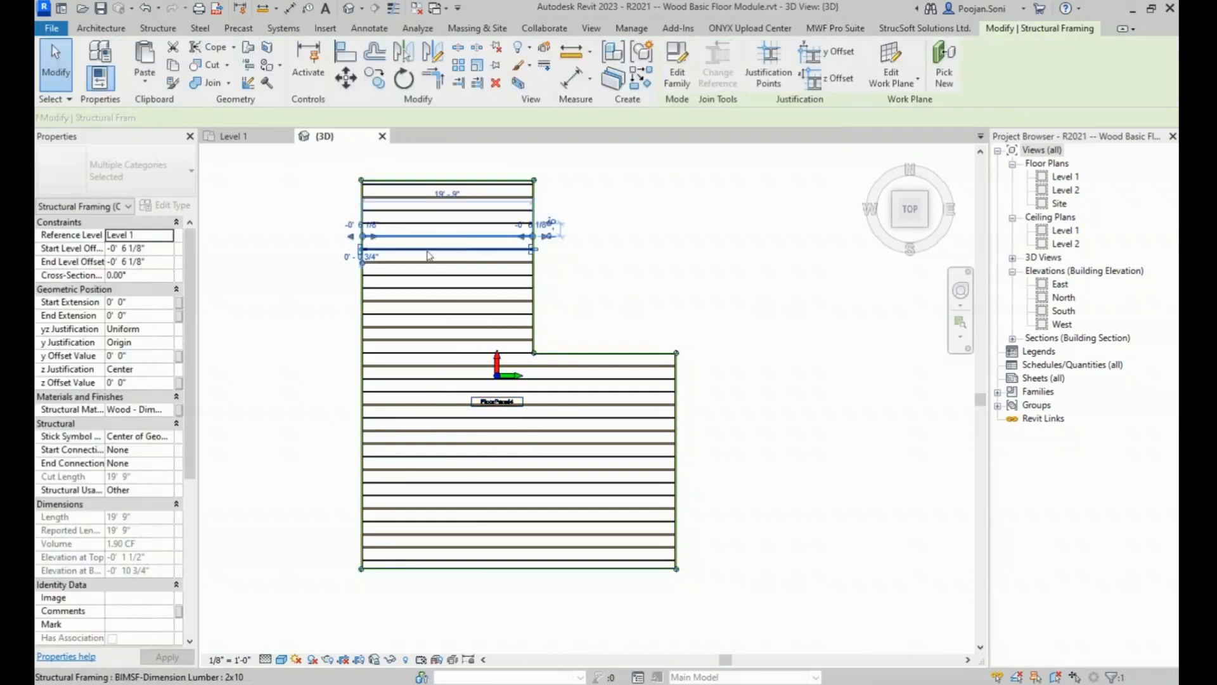
pyautogui.click(622, 238)
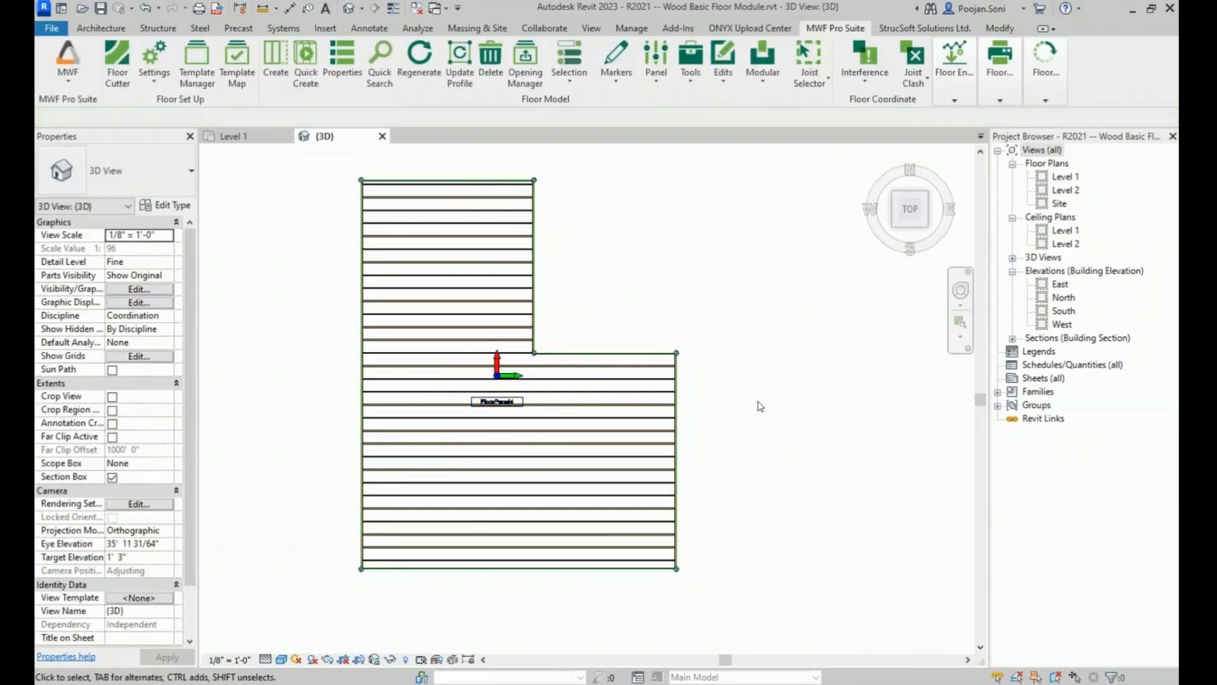
pyautogui.keyDown('shift'); pyautogui.moveTo(755, 372); pyautogui.dragTo(687, 244, button='middle'); pyautogui.keyUp('shift')
pyautogui.scroll(3, 542, 255)
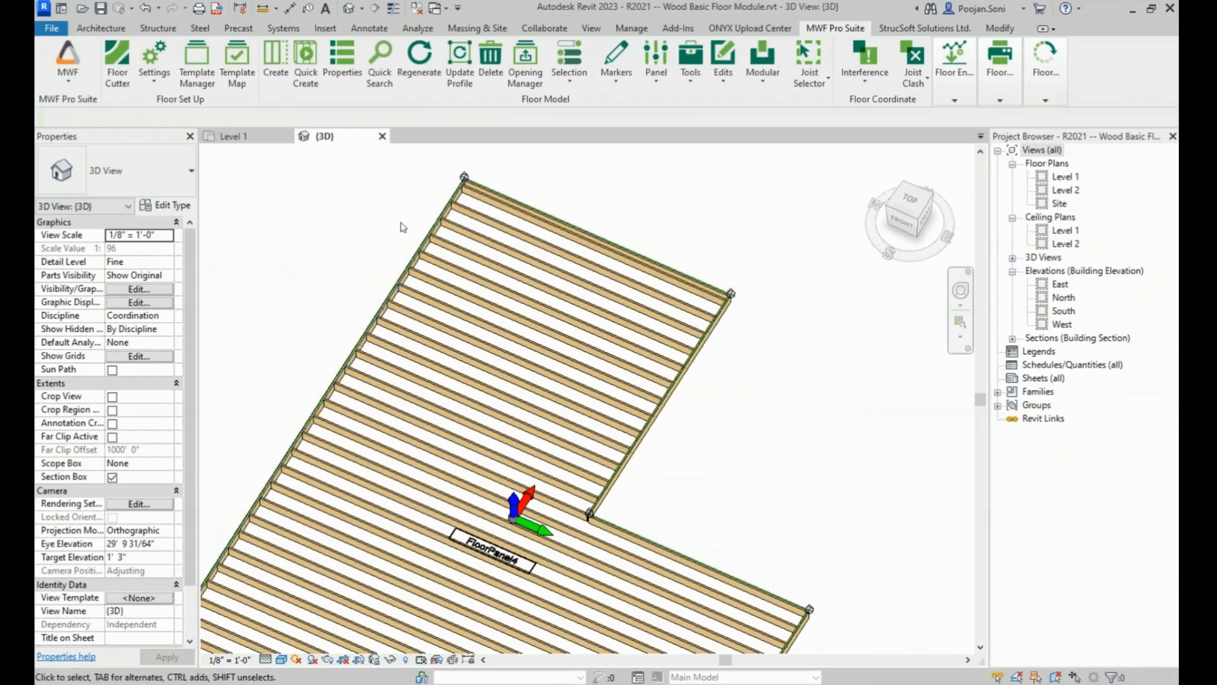
pyautogui.scroll(-4, 499, 274)
pyautogui.keyDown('shift'); pyautogui.moveTo(517, 340); pyautogui.dragTo(568, 395, button='middle'); pyautogui.keyUp('shift')
# - View the isolated floor panel straight from above and examine the boundary node at the east end of its short north edge
pyautogui.click(910, 202)
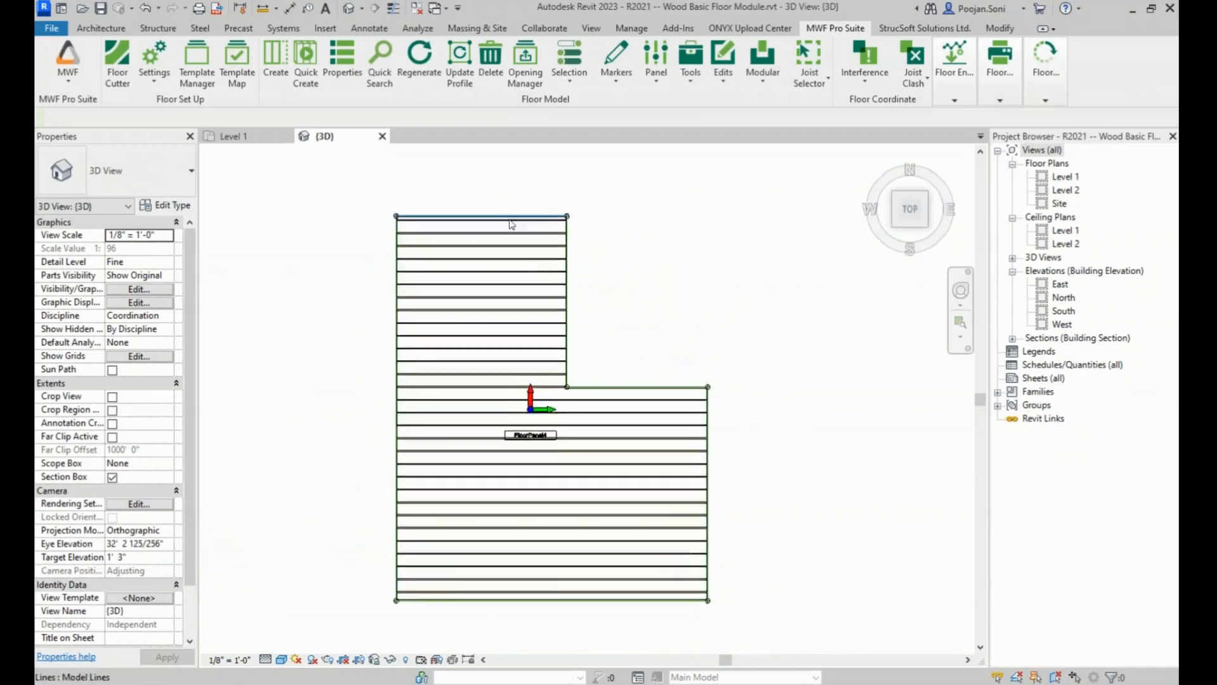
pyautogui.scroll(3, 545, 222)
pyautogui.scroll(2, 663, 277)
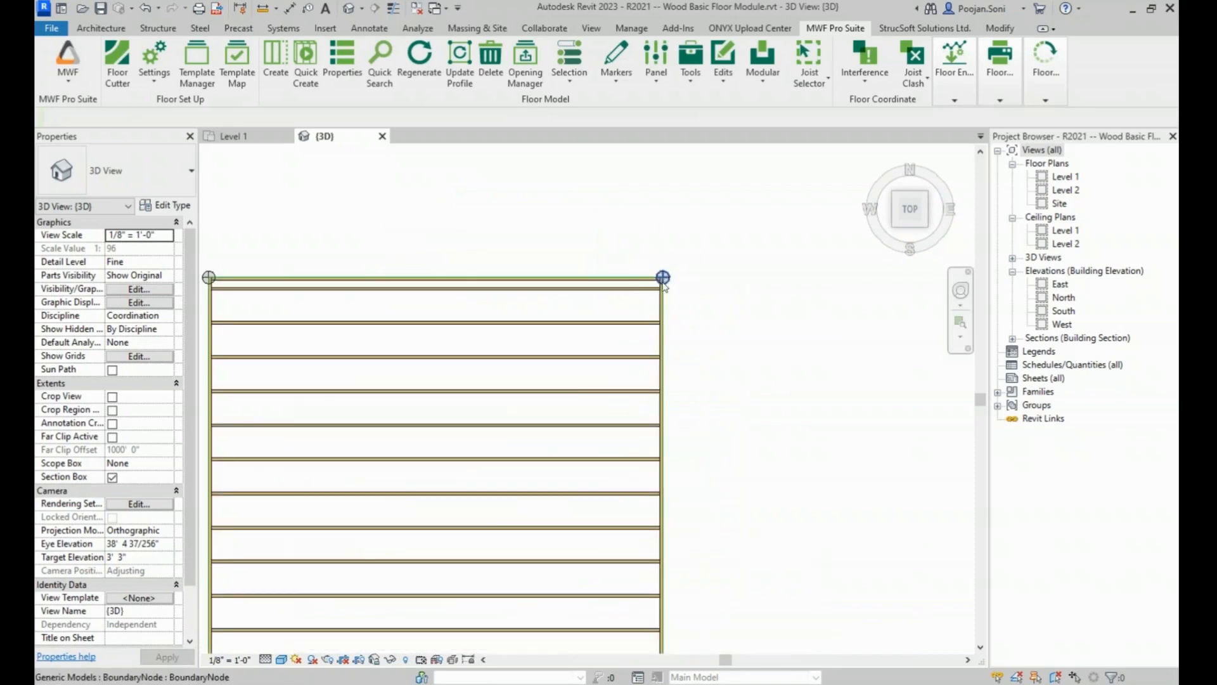
pyautogui.click(662, 278)
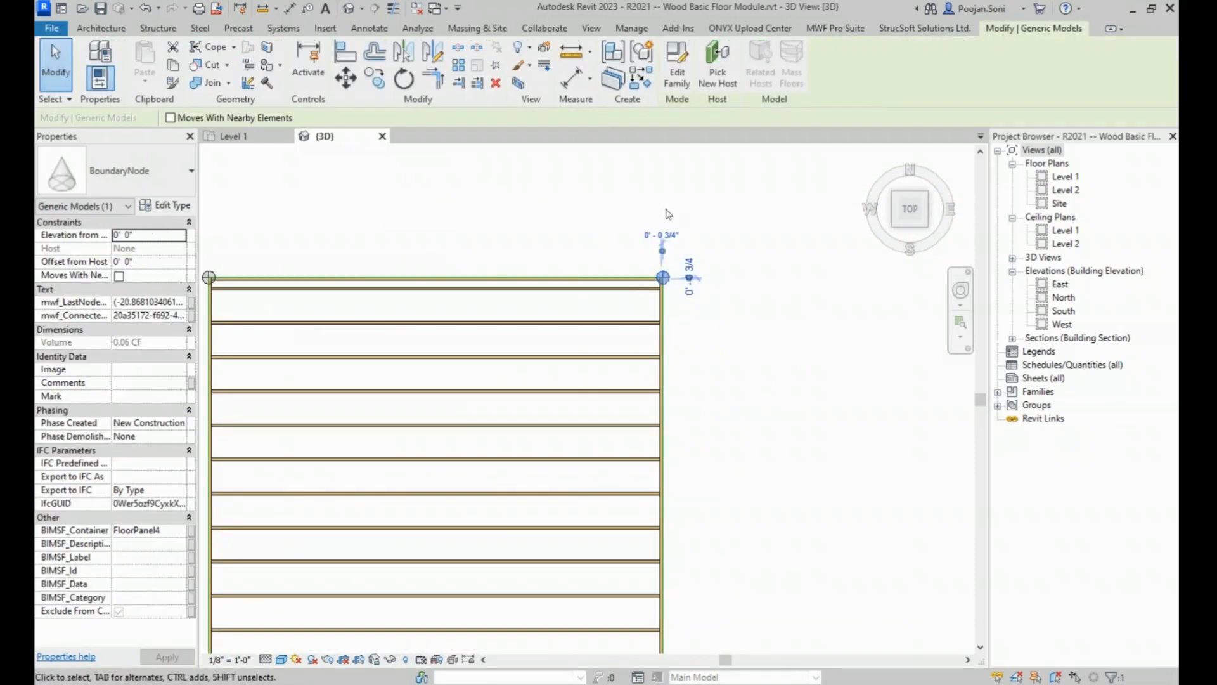
pyautogui.scroll(-4, 670, 203)
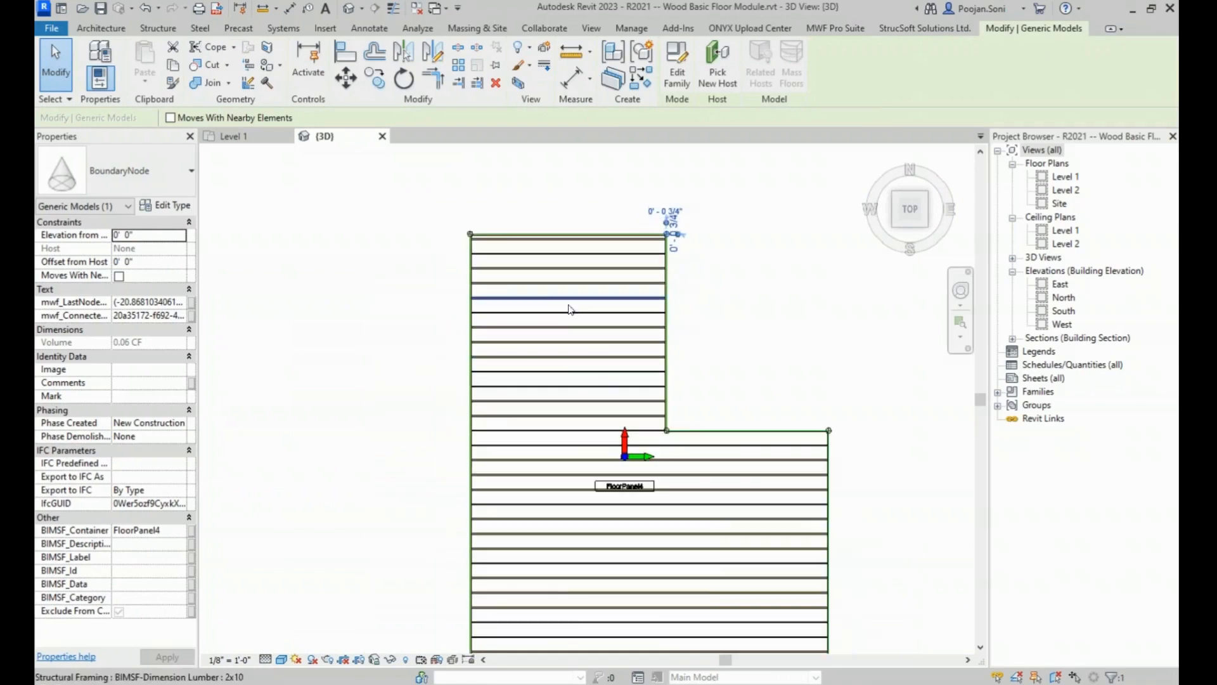
pyautogui.scroll(-2, 546, 204)
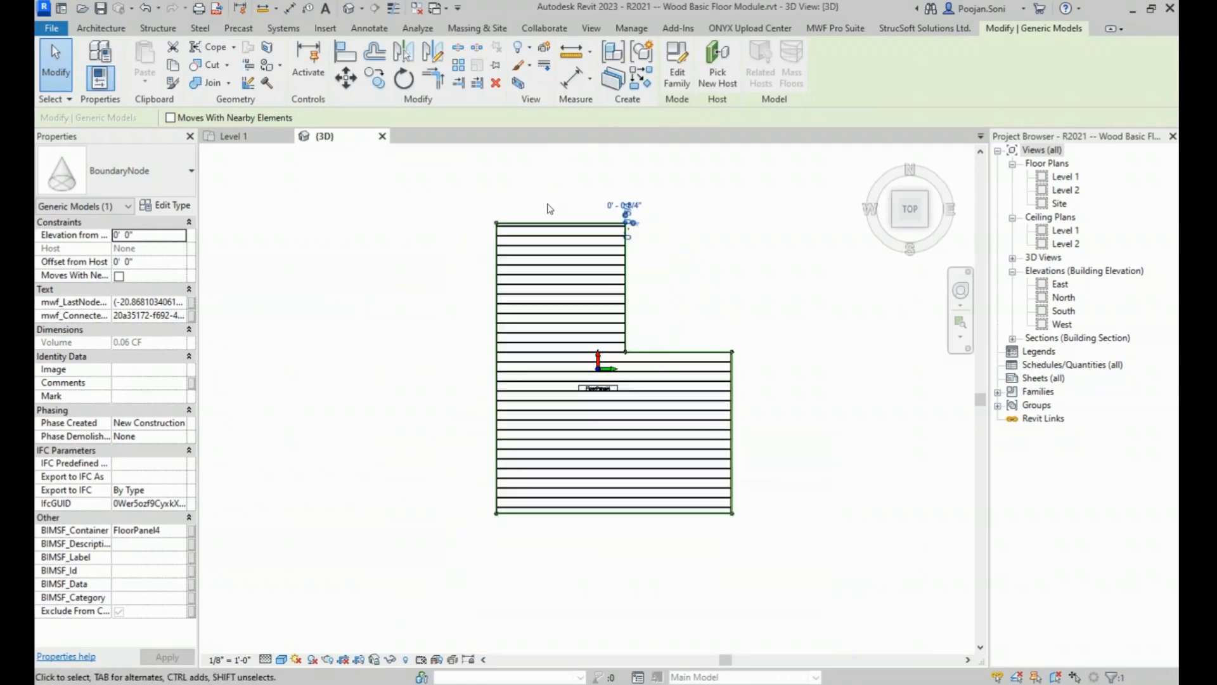
pyautogui.click(665, 277)
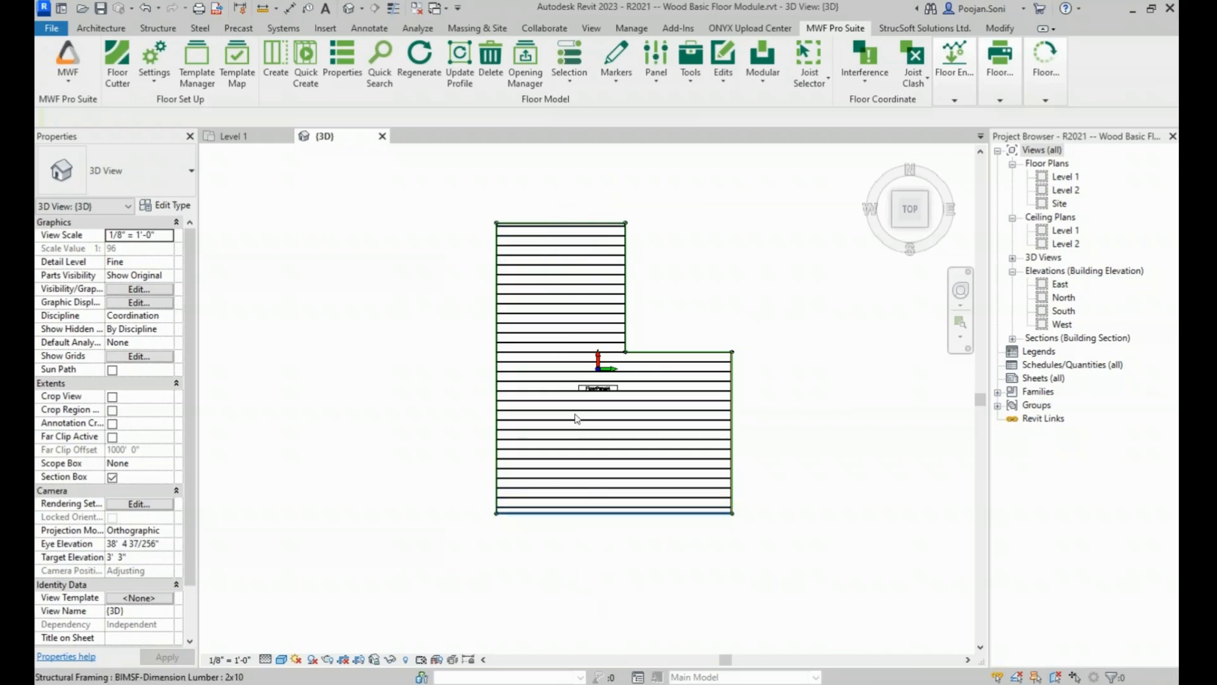
# - Try to place a split node on the floor panel with nothing selected
pyautogui.click(601, 77)
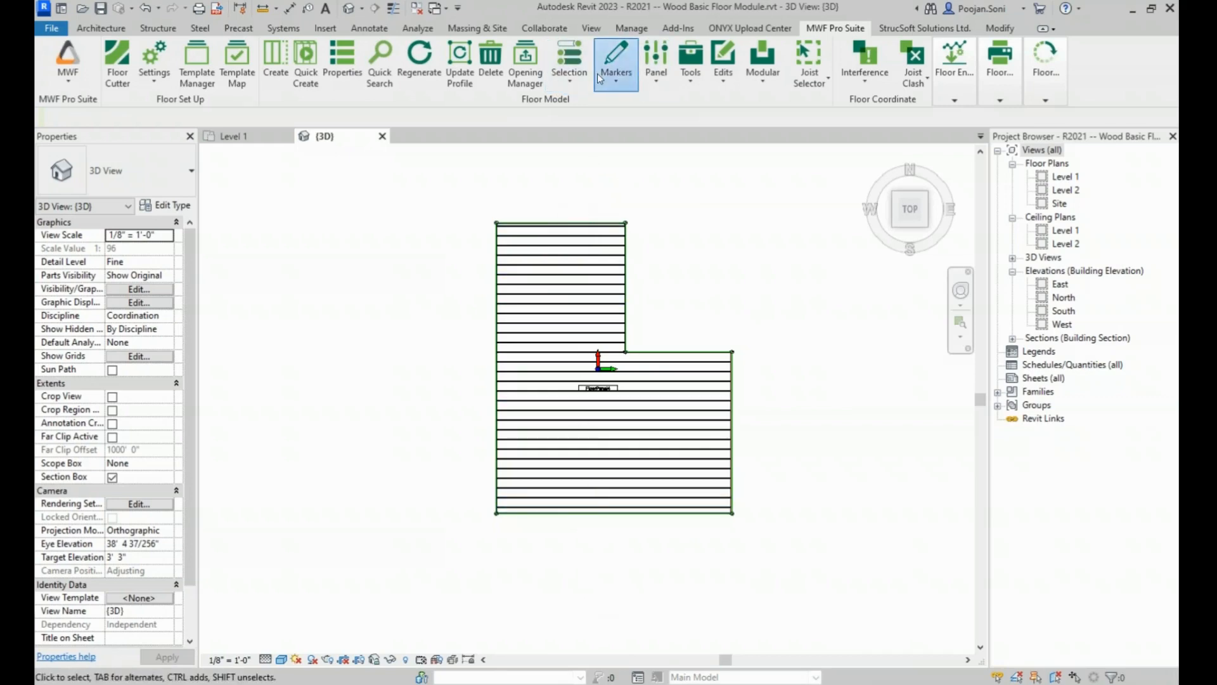
pyautogui.click(670, 79)
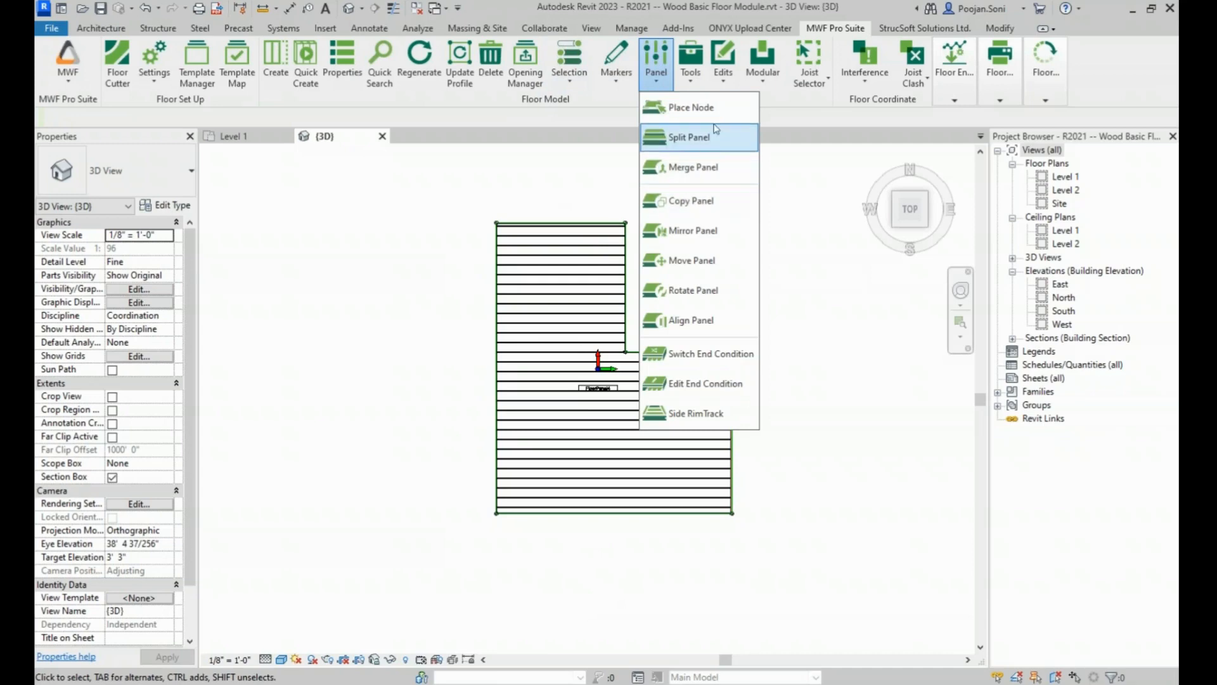
pyautogui.click(655, 78)
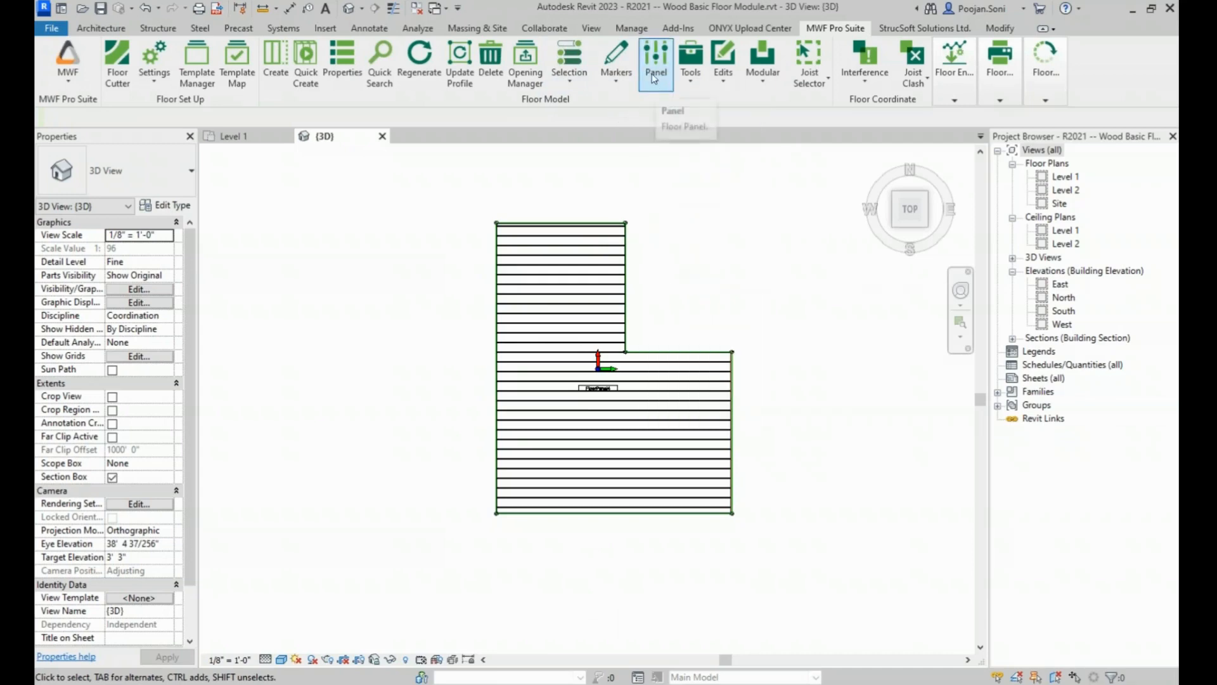
pyautogui.click(655, 77)
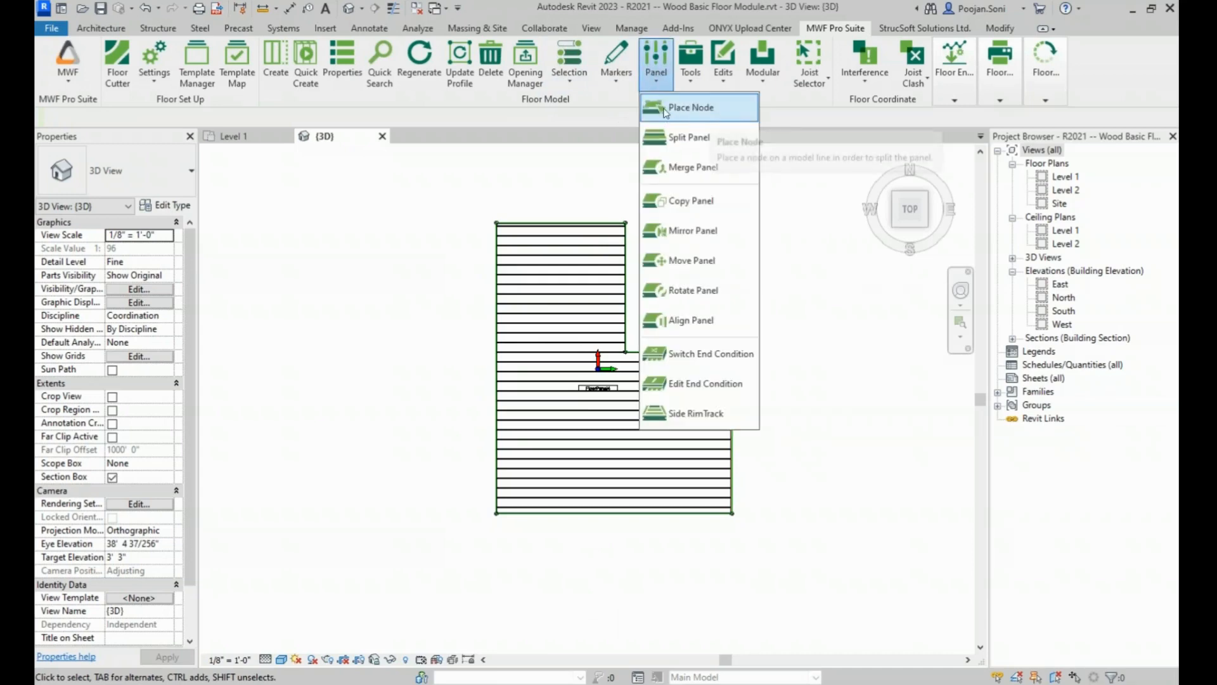
pyautogui.click(701, 119)
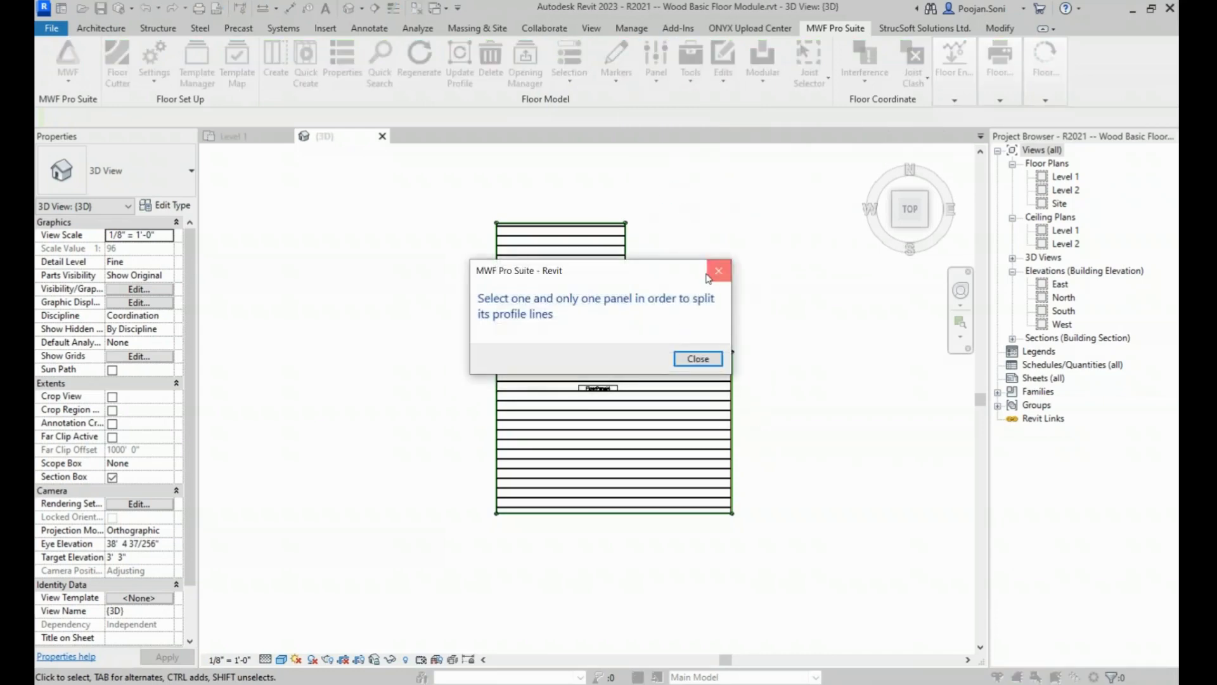
pyautogui.click(710, 276)
# - Select a joist of the panel and place a node near the middle of the panel's short north edge
pyautogui.click(554, 313)
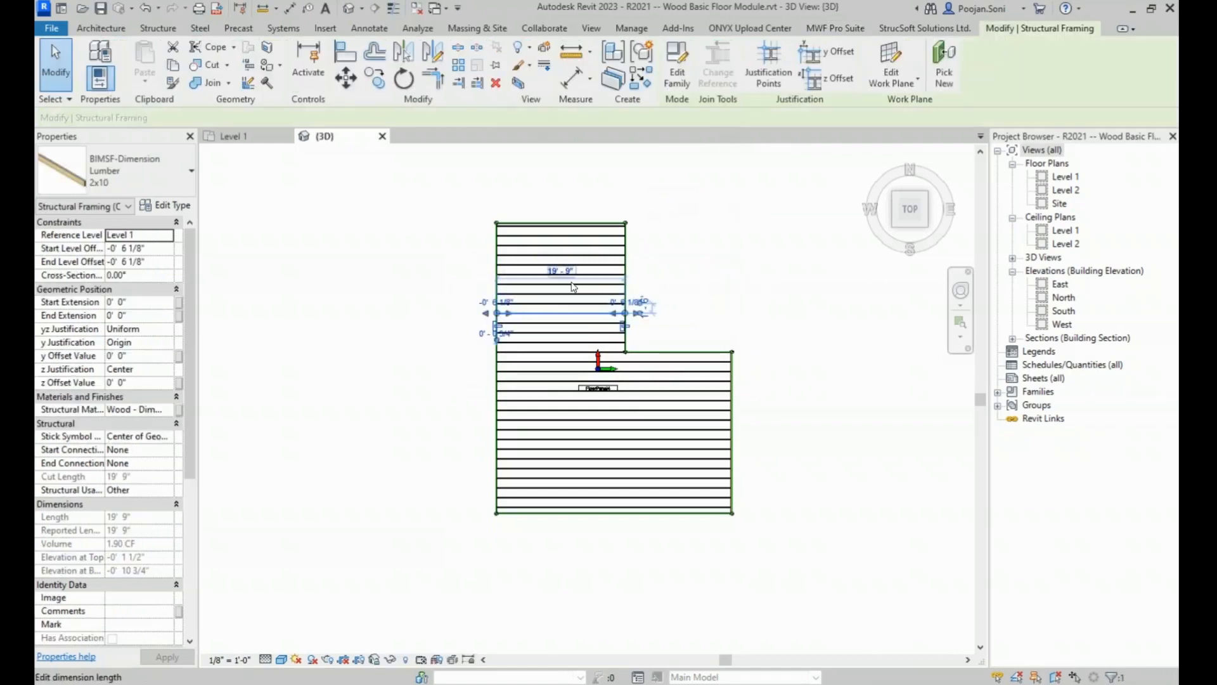
pyautogui.click(821, 28)
pyautogui.click(656, 64)
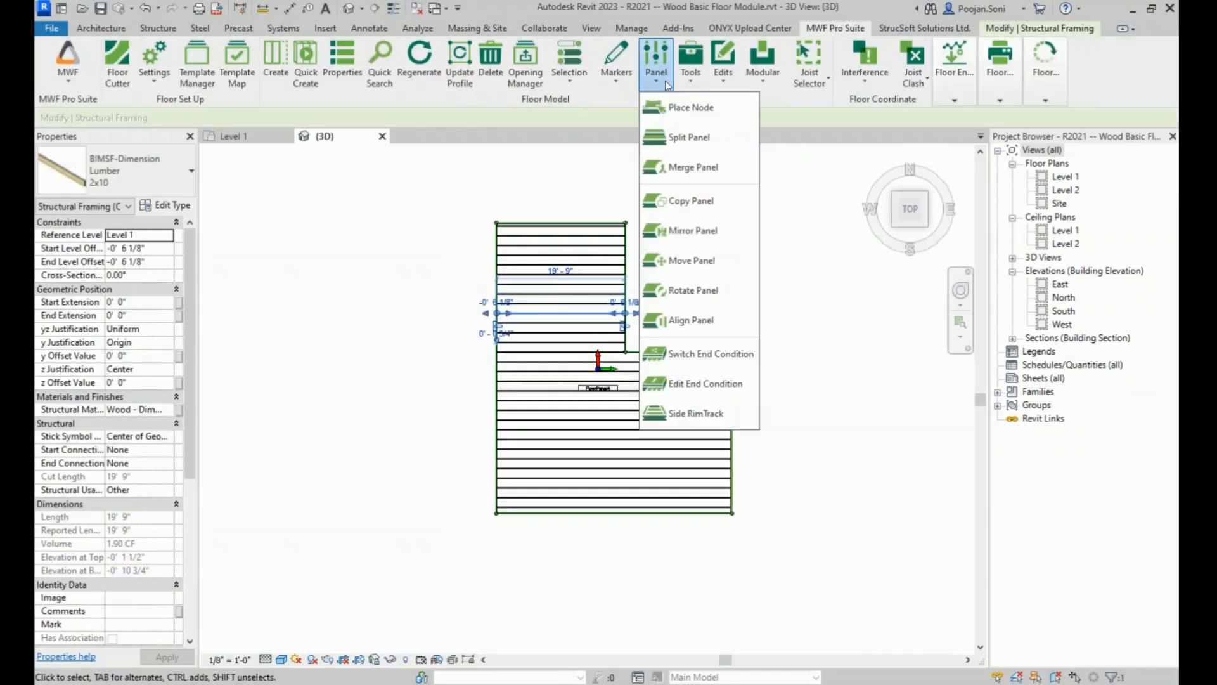
pyautogui.click(677, 109)
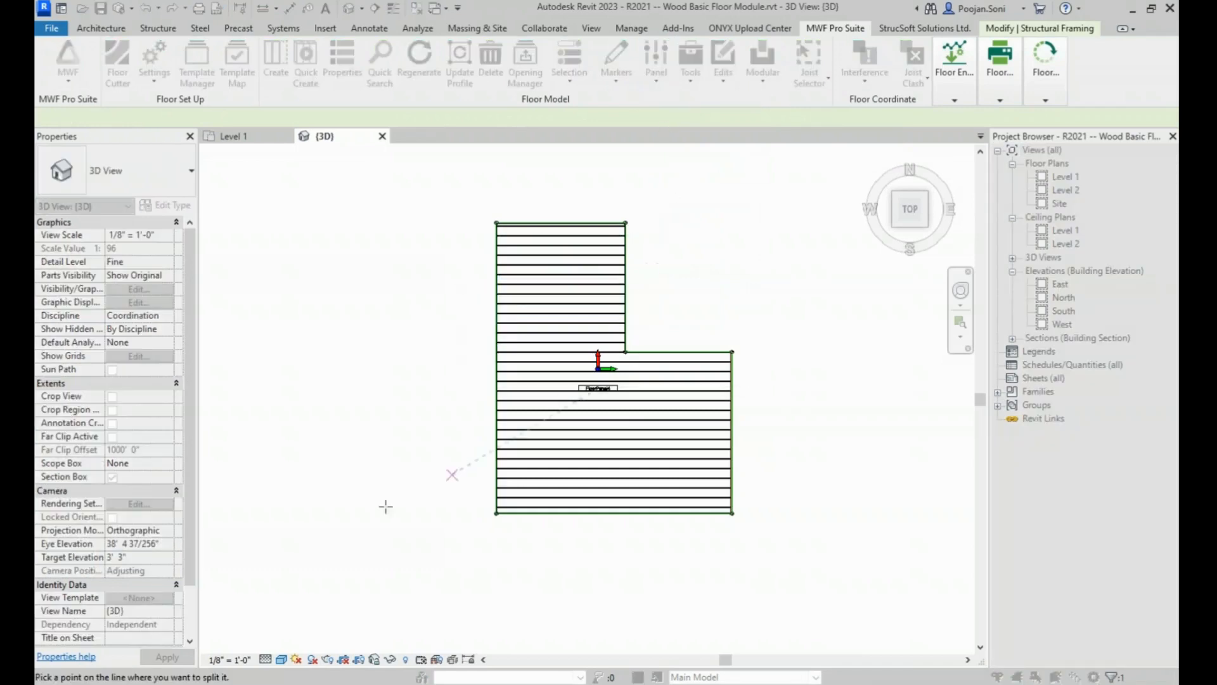
pyautogui.scroll(3, 578, 182)
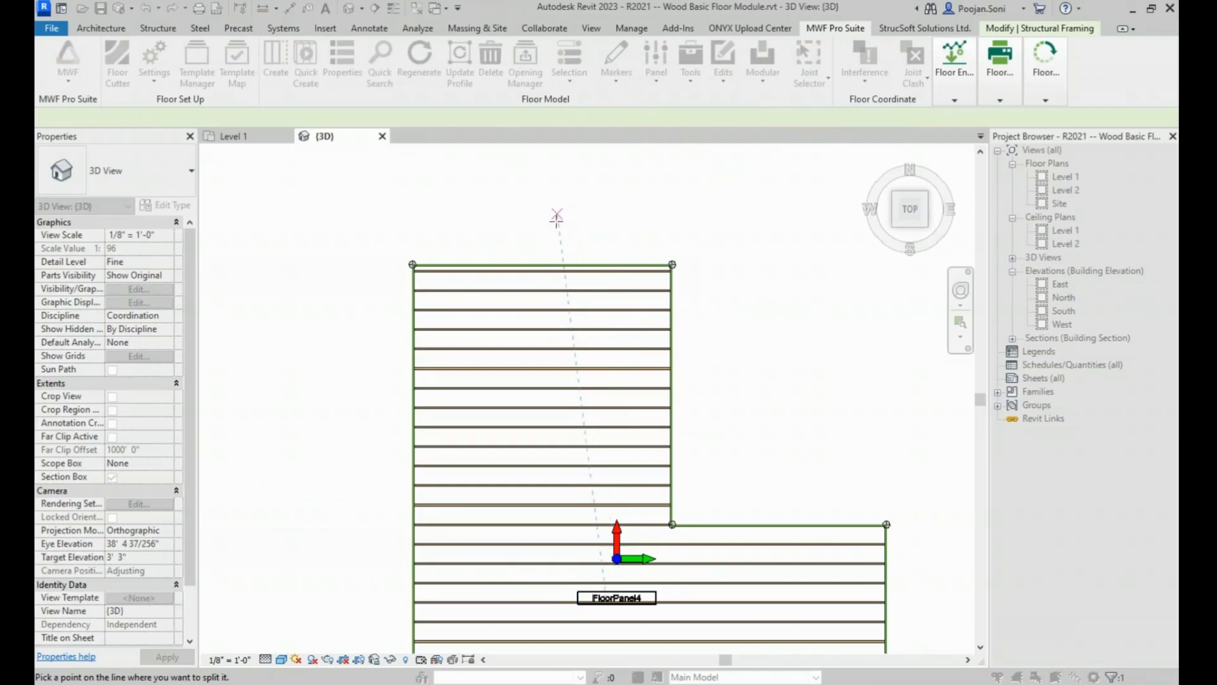
pyautogui.scroll(3, 535, 238)
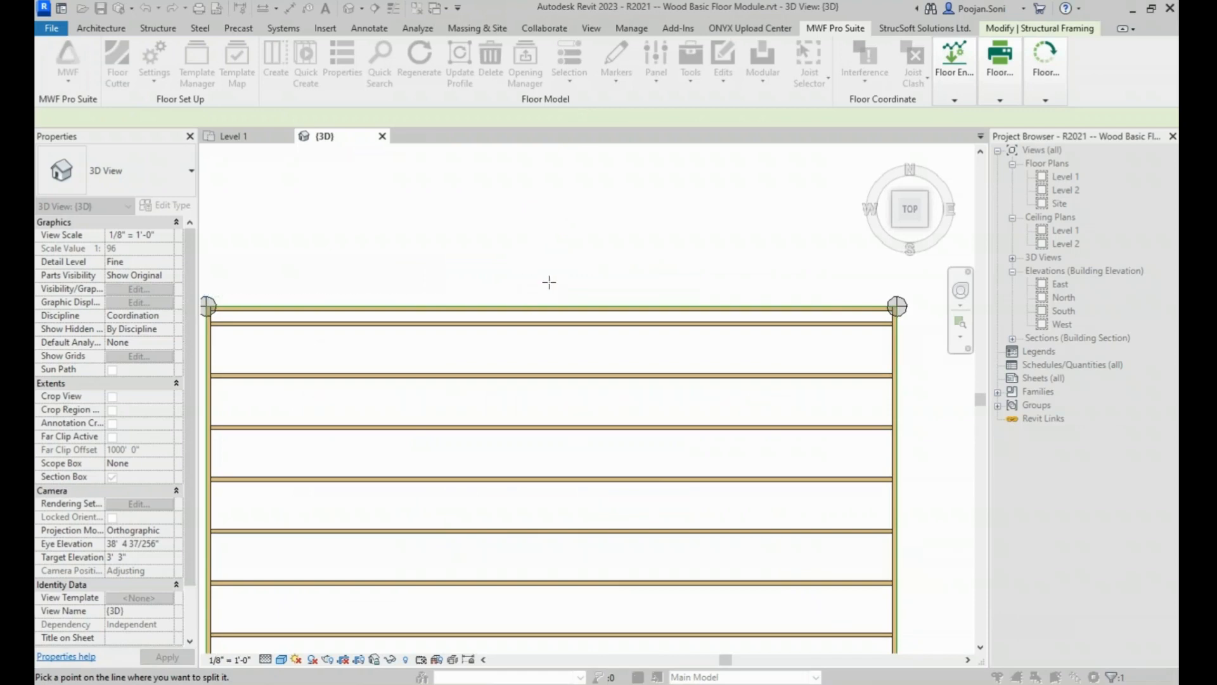
pyautogui.click(531, 305)
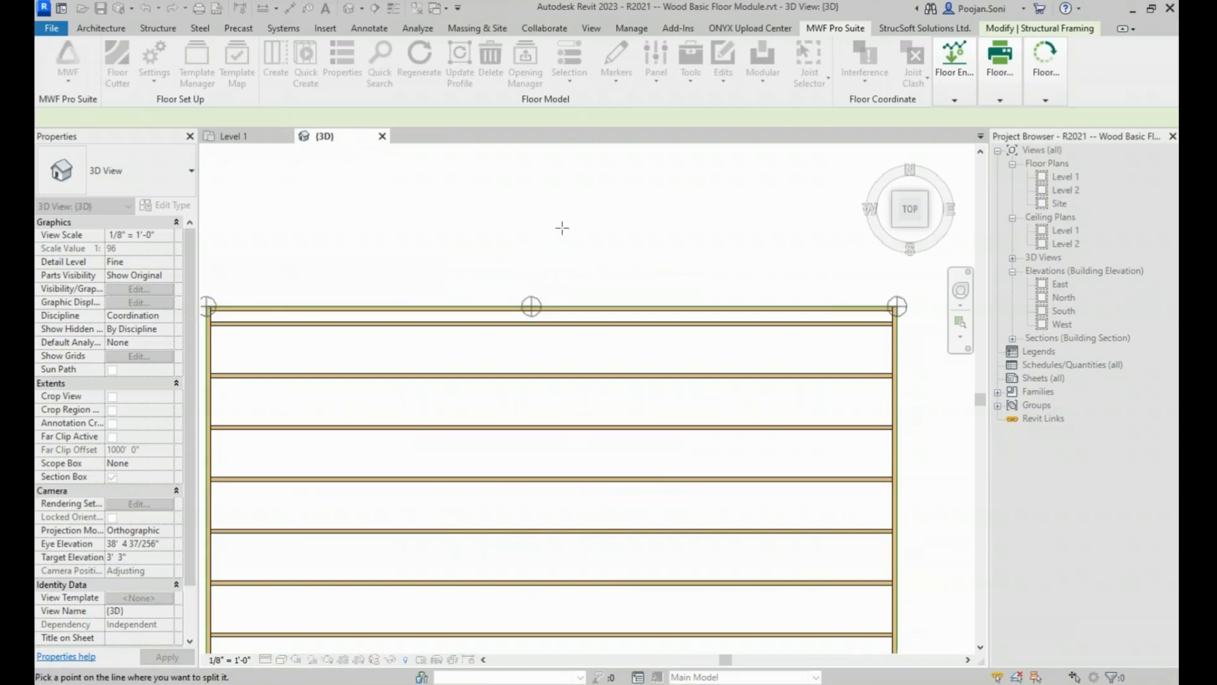
# - Place a second node on the panel's south edge, roughly opposite the north-edge node, and finish placing nodes
pyautogui.scroll(-6, 562, 229)
pyautogui.moveTo(569, 405); pyautogui.dragTo(538, 270, button='middle')
pyautogui.scroll(5, 527, 459)
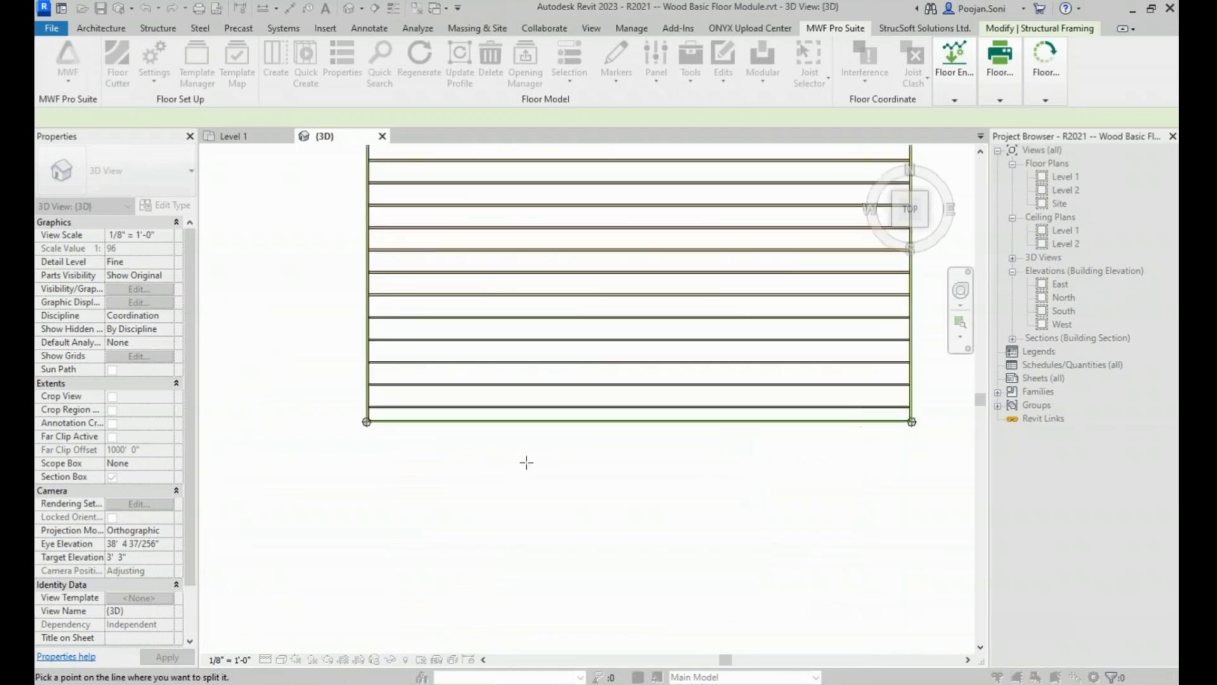
pyautogui.click(503, 392)
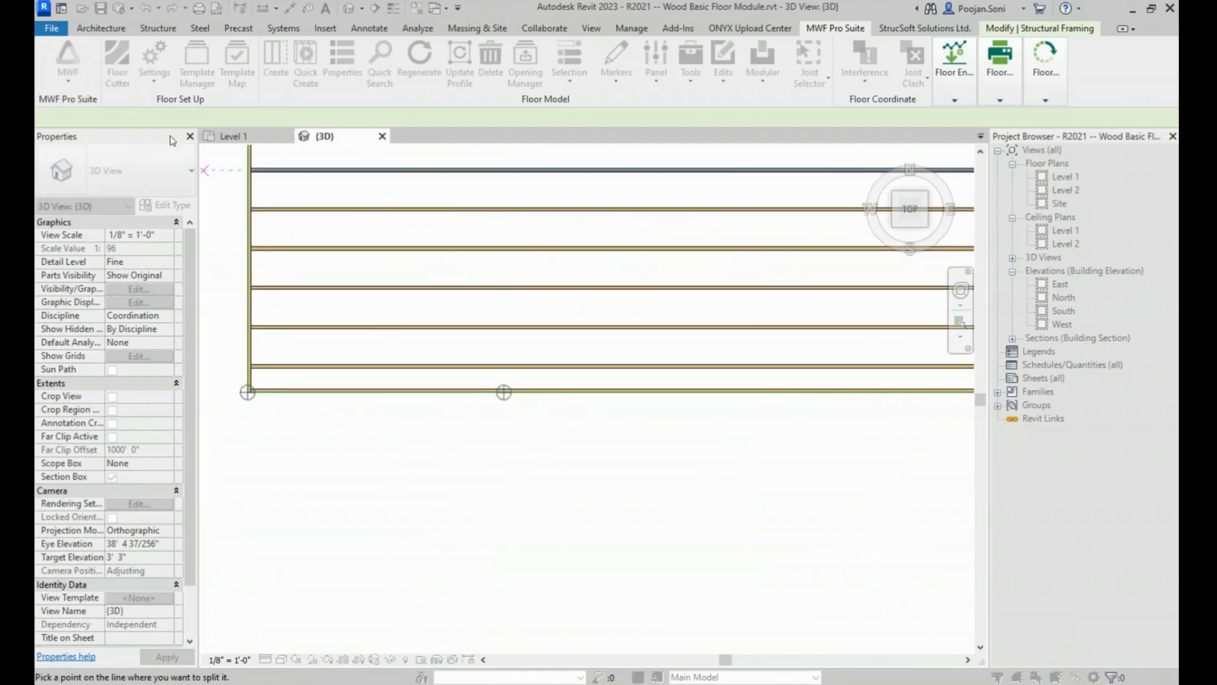
pyautogui.press('Escape')
pyautogui.press('Escape')
# - Align the node on the panel's south edge with the node on its north edge
pyautogui.scroll(-4, 562, 415)
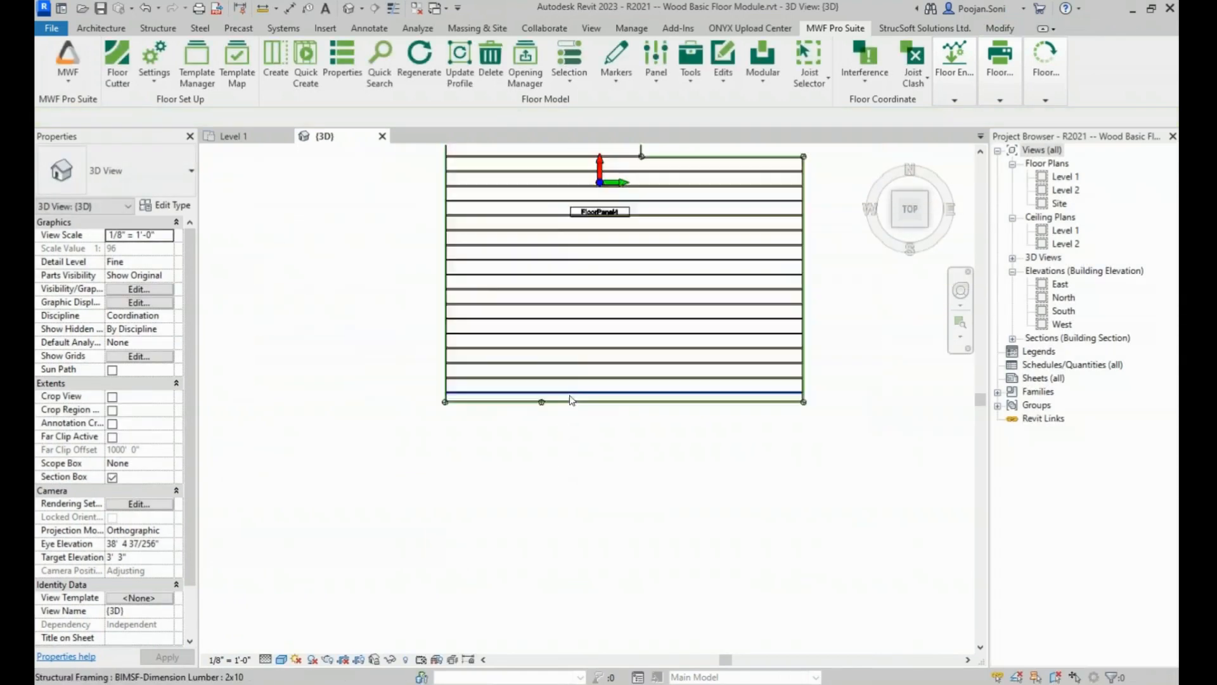
pyautogui.moveTo(590, 262); pyautogui.dragTo(593, 420, button='middle')
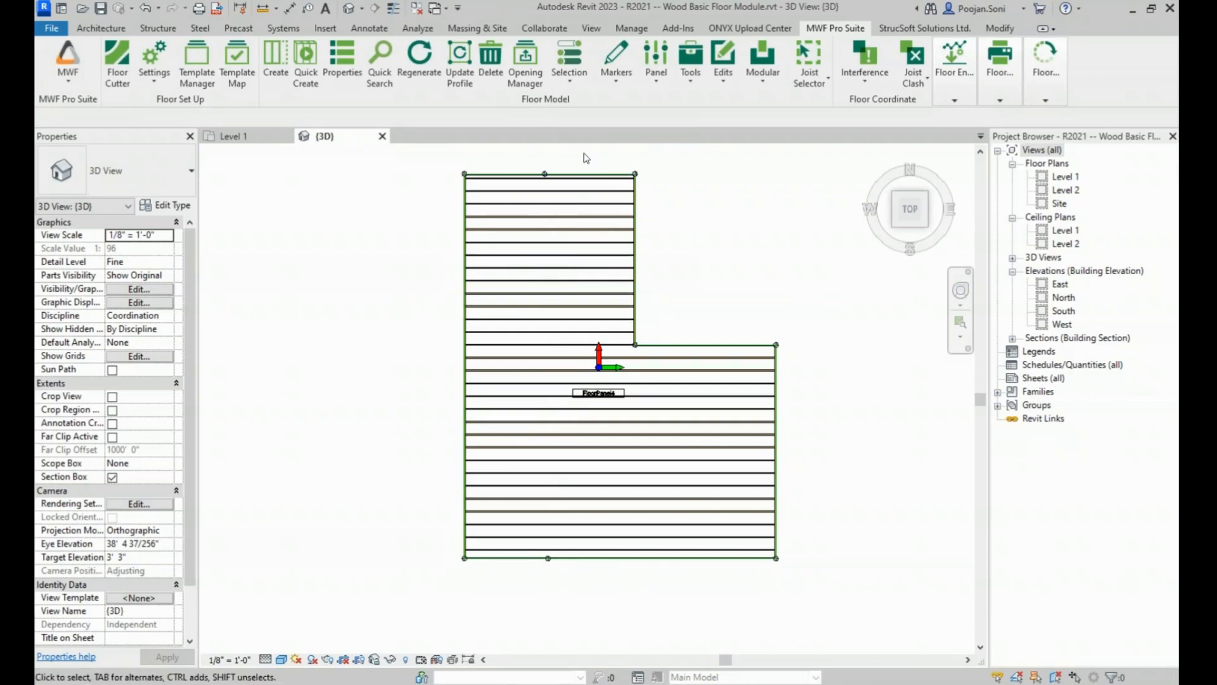
pyautogui.click(723, 222)
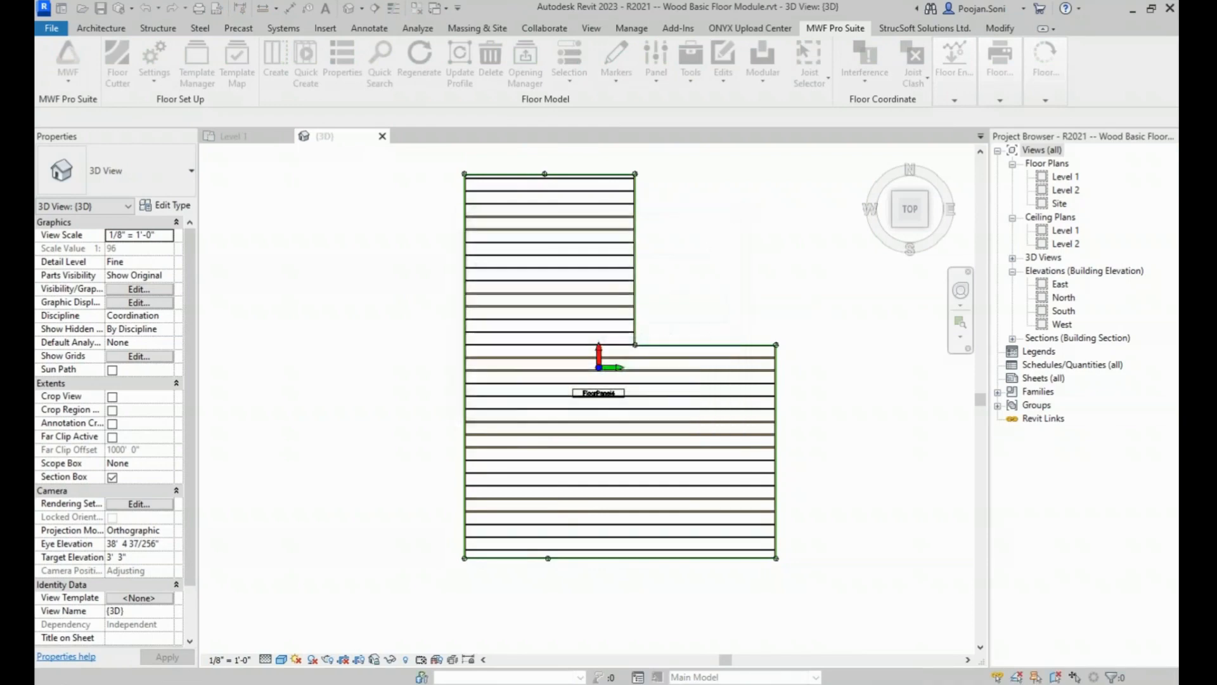
pyautogui.press('a')
pyautogui.press('l')
pyautogui.scroll(6, 516, 190)
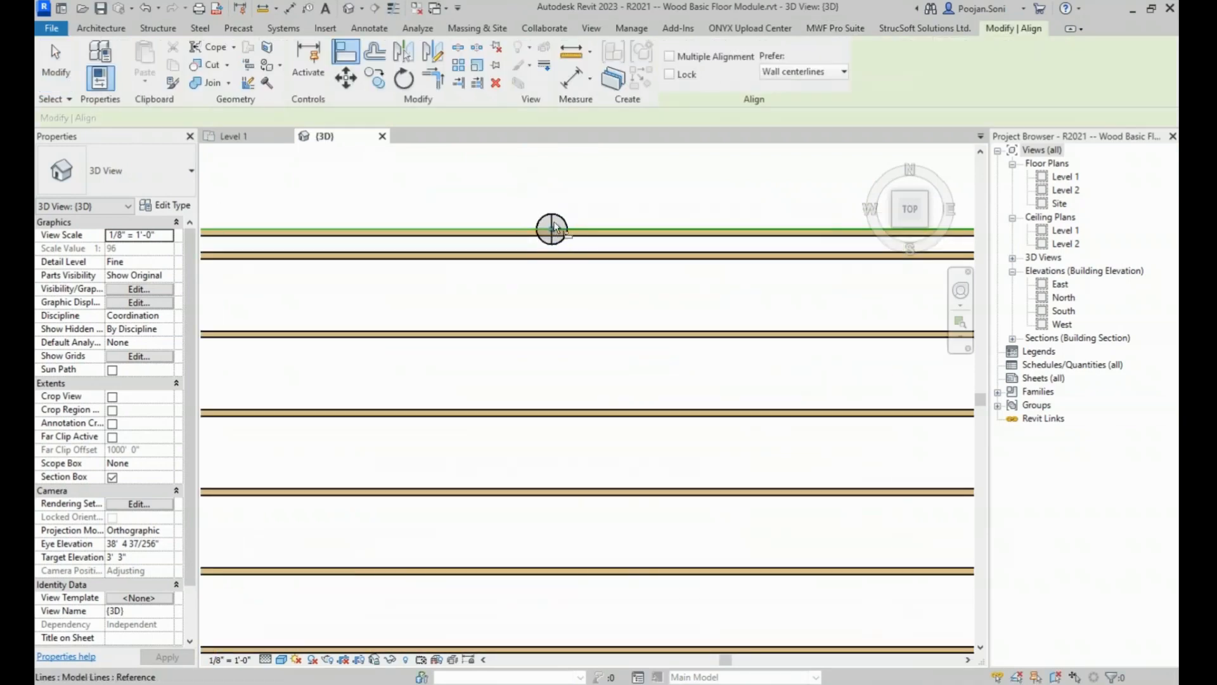
pyautogui.click(553, 228)
pyautogui.scroll(-5, 596, 412)
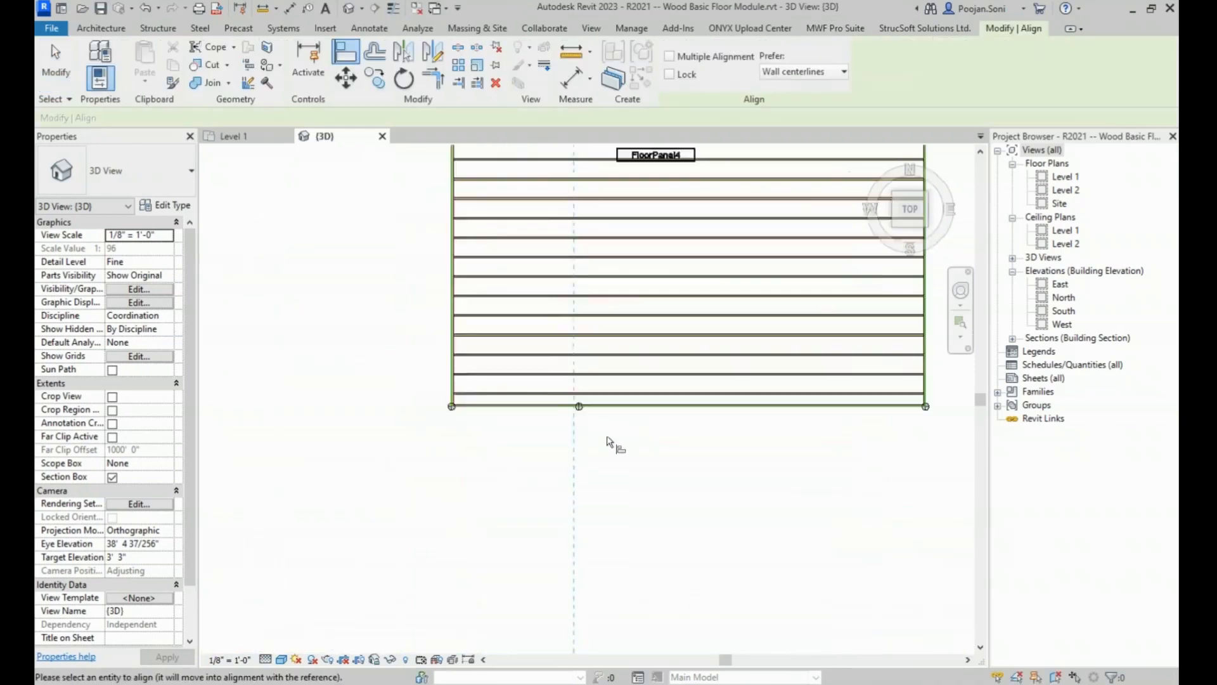
pyautogui.scroll(6, 599, 437)
pyautogui.click(611, 356)
pyautogui.scroll(-2, 614, 361)
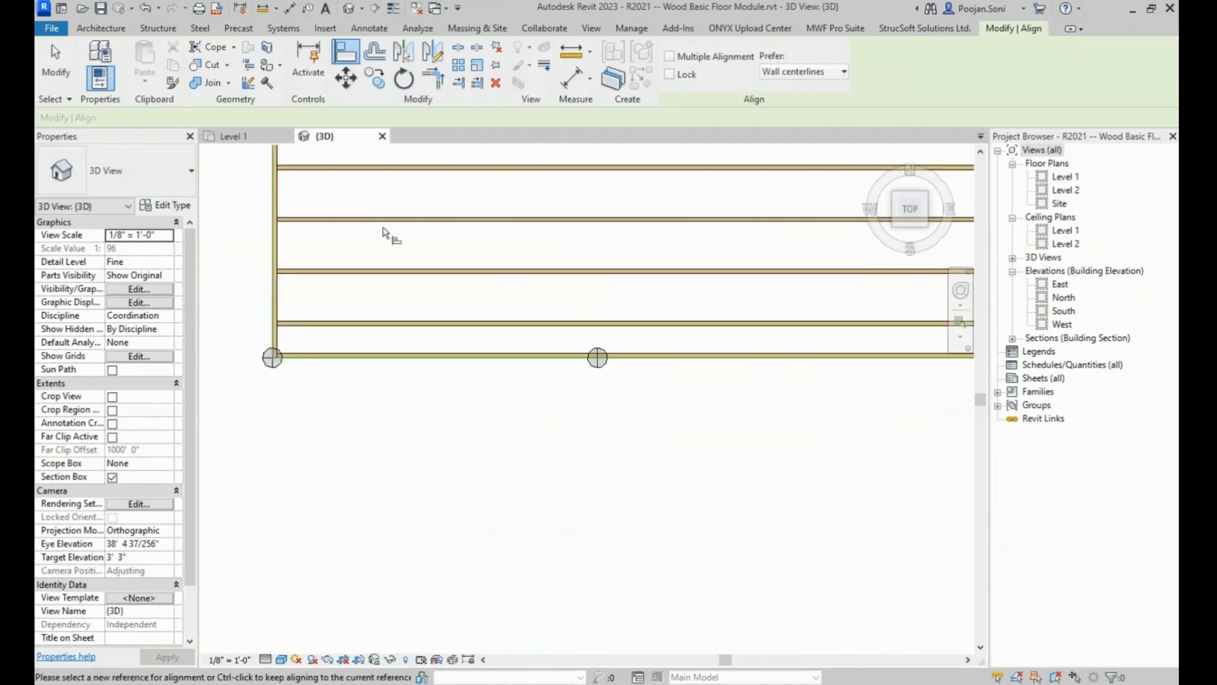
pyautogui.click(71, 66)
# - Split the floor panel between the aligned north-edge and south-edge nodes, using one of its joists to identify the panel
pyautogui.moveTo(355, 288); pyautogui.dragTo(419, 315, button='middle')
pyautogui.scroll(-3, 421, 316)
pyautogui.scroll(-1, 507, 266)
pyautogui.moveTo(563, 191); pyautogui.dragTo(523, 478, button='middle')
pyautogui.scroll(-2, 523, 478)
pyautogui.click(532, 205)
pyautogui.click(835, 28)
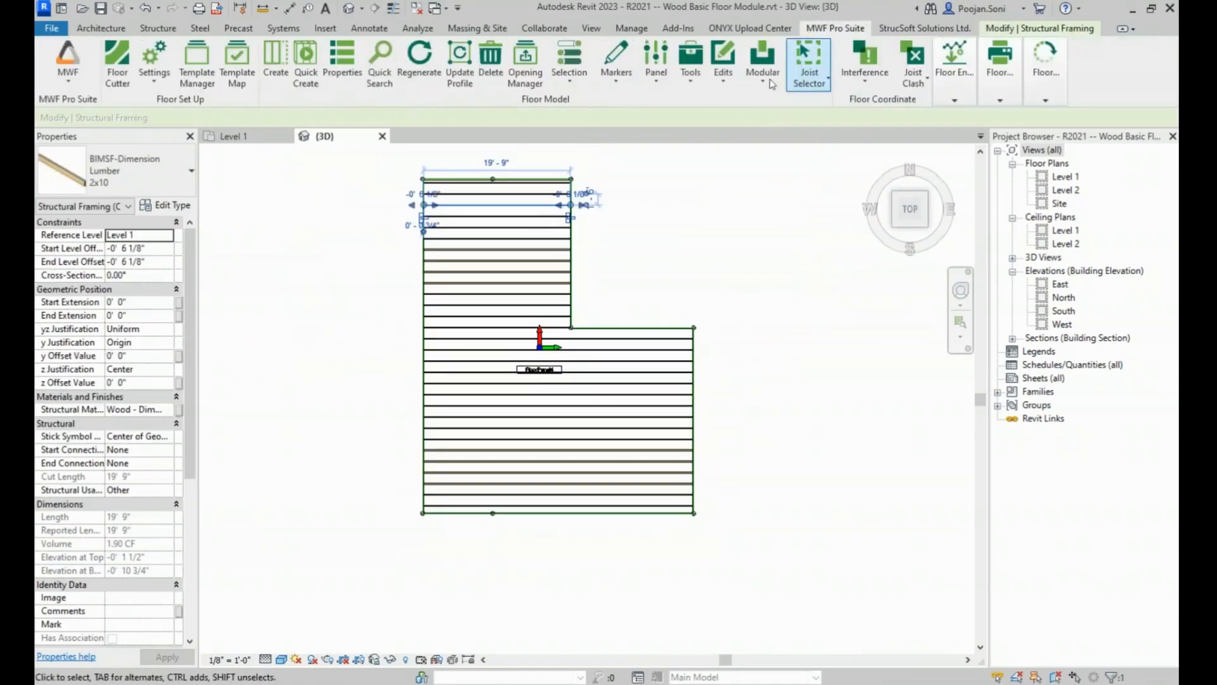
pyautogui.click(657, 67)
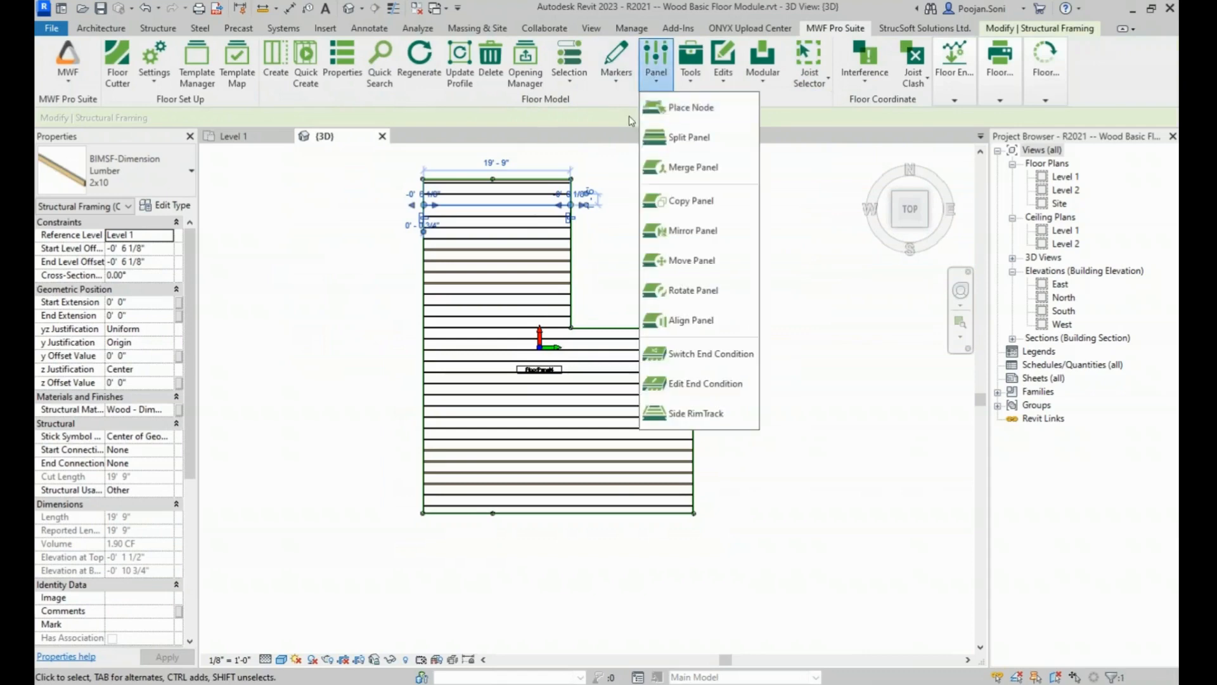
pyautogui.click(673, 145)
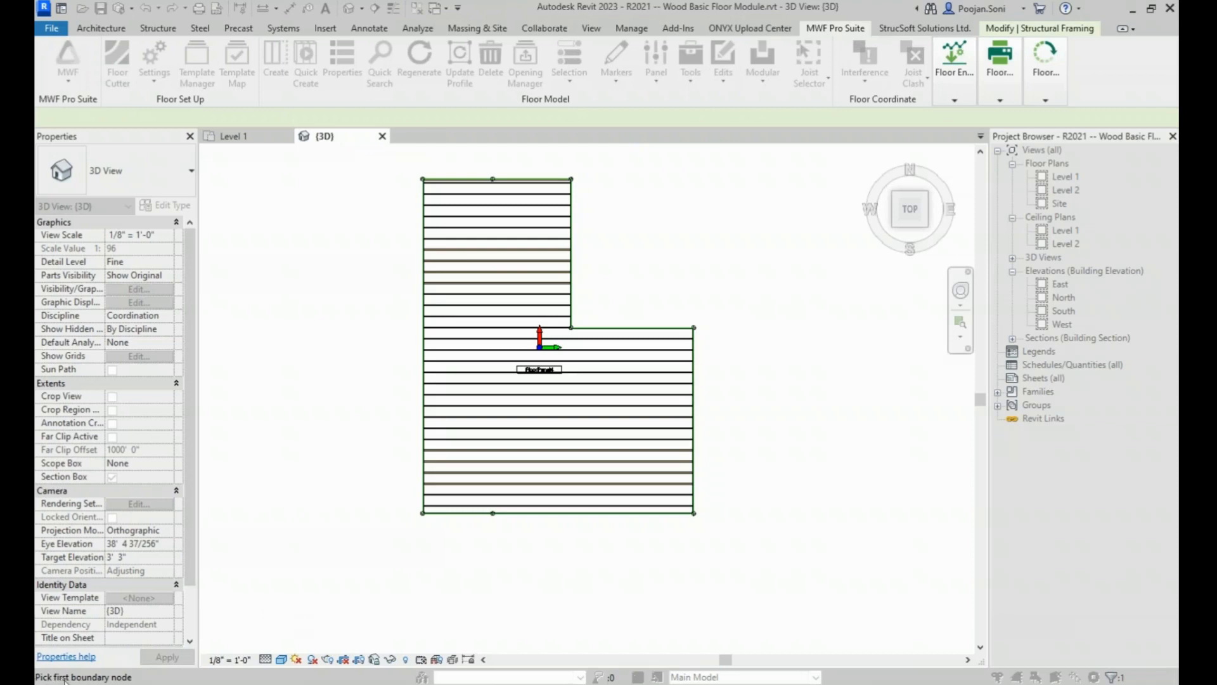
pyautogui.scroll(5, 493, 166)
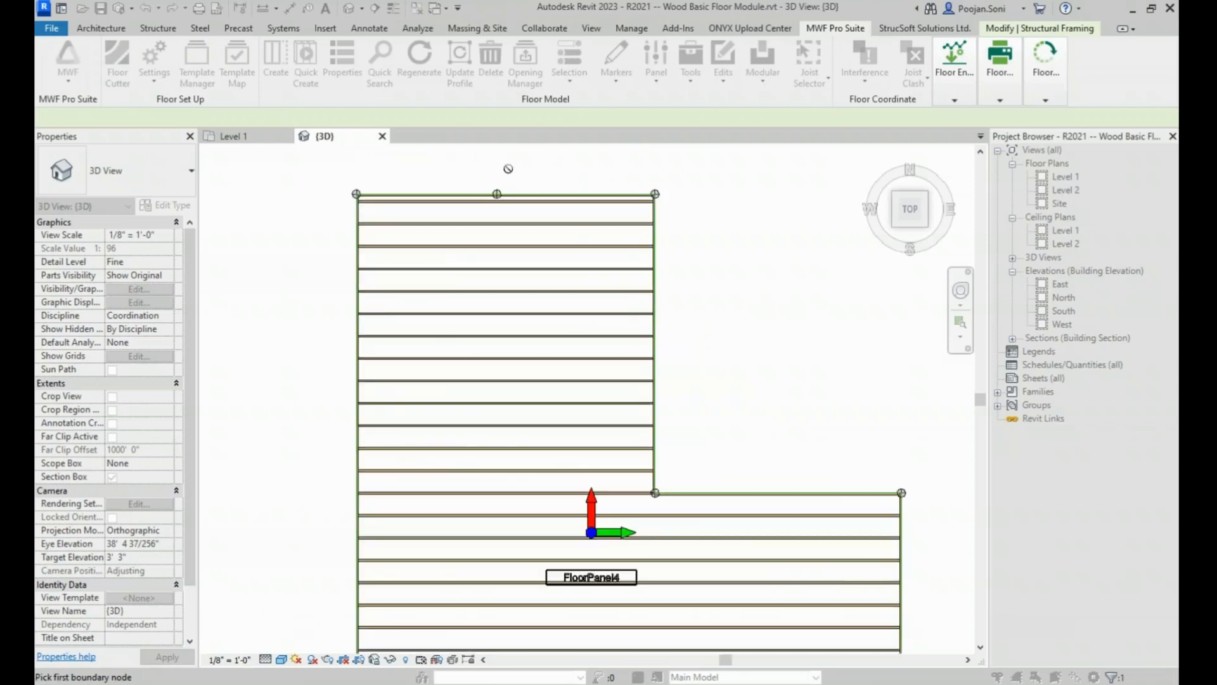
pyautogui.click(477, 240)
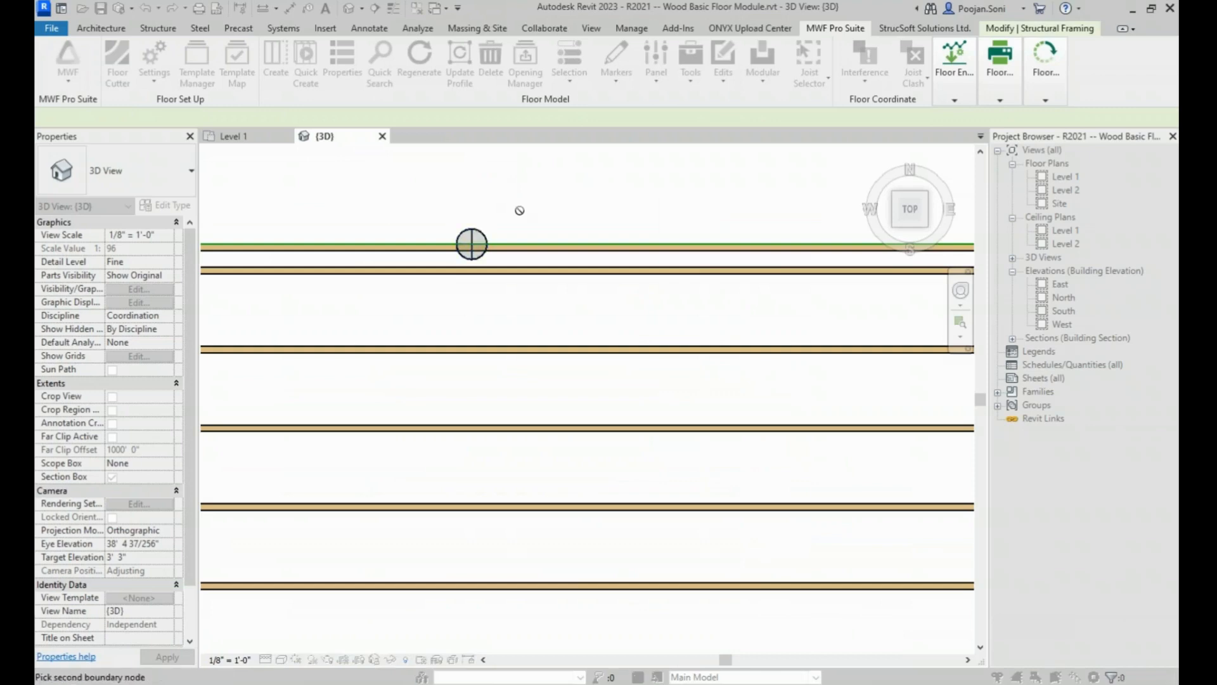
pyautogui.scroll(-5, 523, 201)
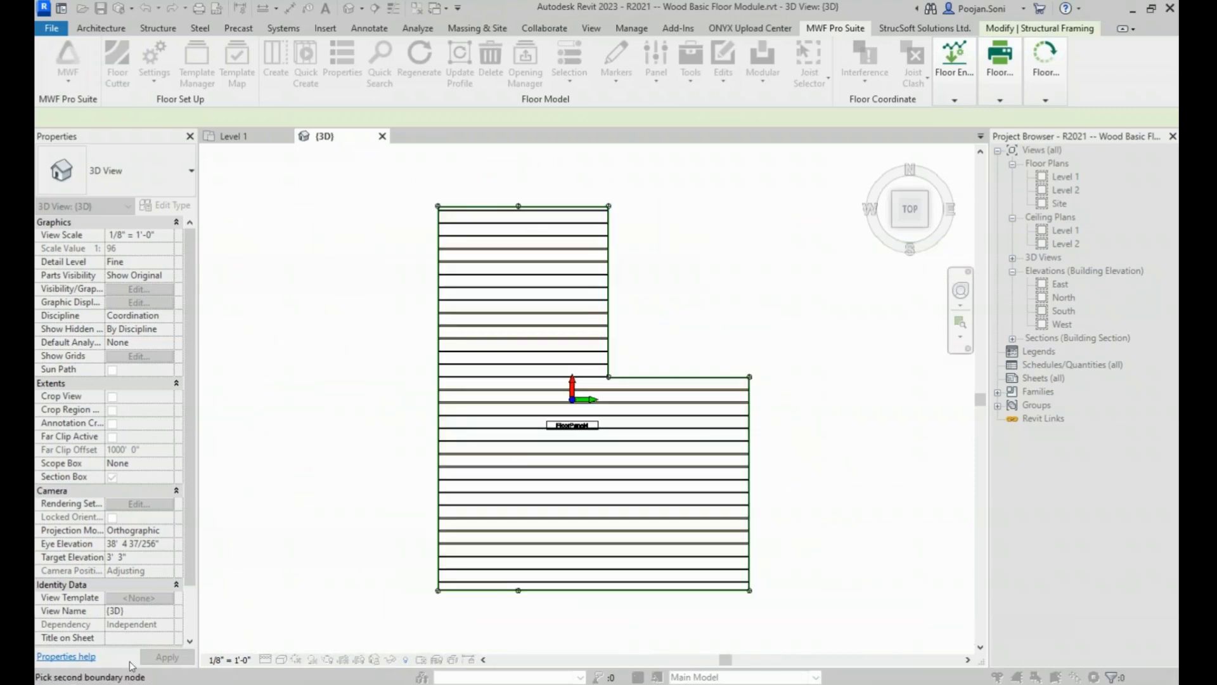
pyautogui.scroll(5, 514, 589)
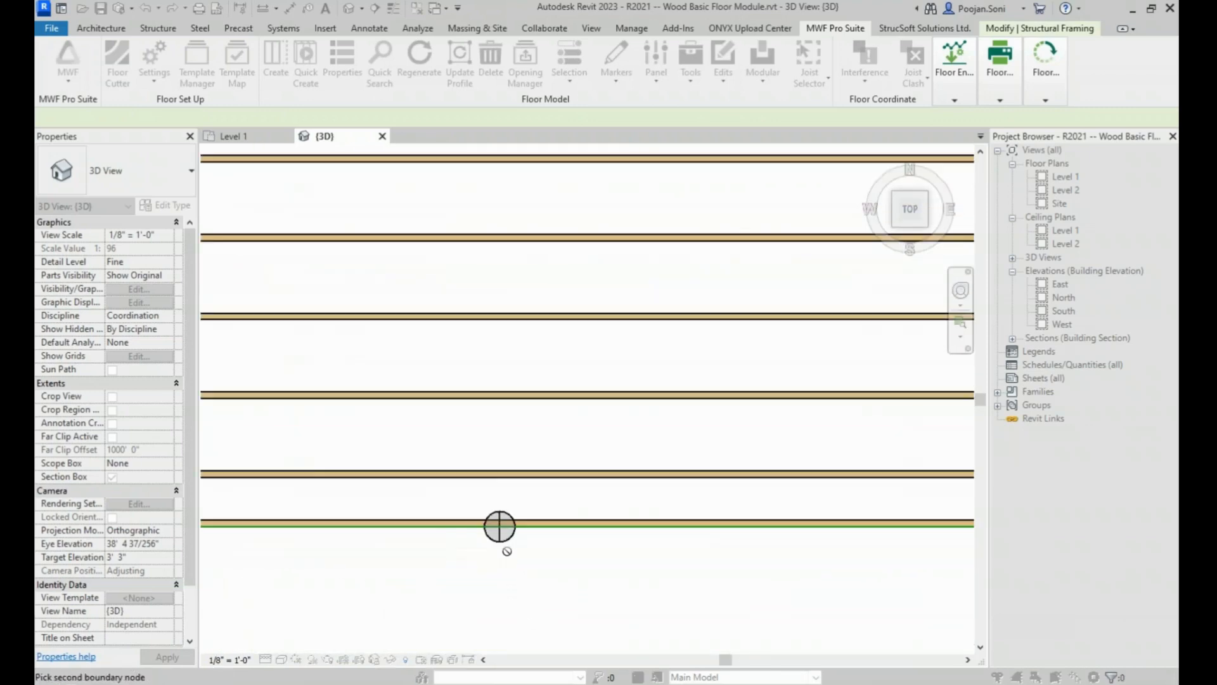
pyautogui.click(499, 526)
pyautogui.scroll(-5, 574, 497)
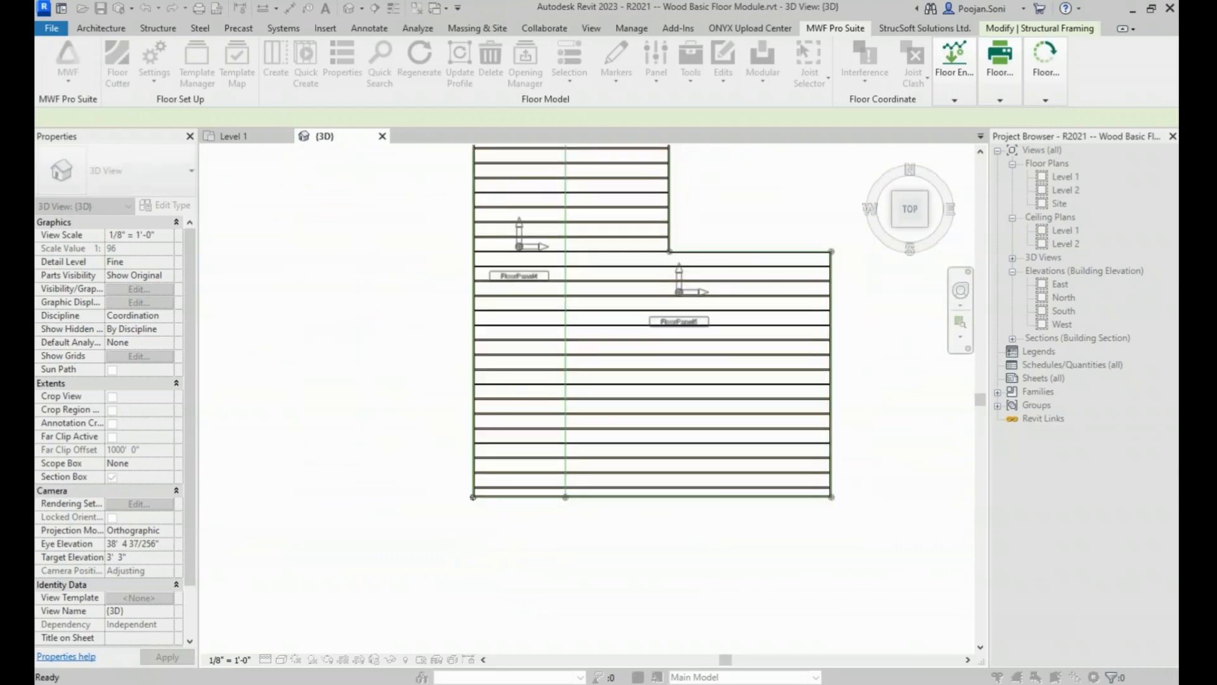
# - Examine the joists along the new split line between the two floor panels
pyautogui.moveTo(607, 327); pyautogui.dragTo(585, 353, button='middle')
pyautogui.click(570, 324)
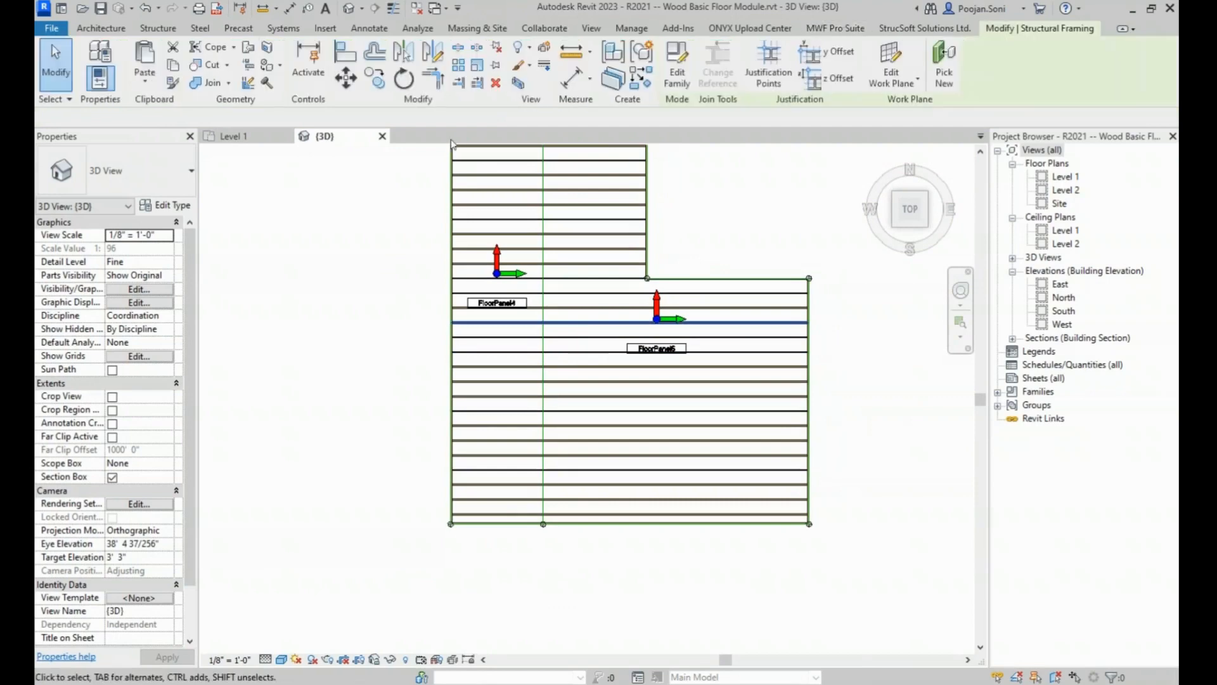
pyautogui.click(837, 28)
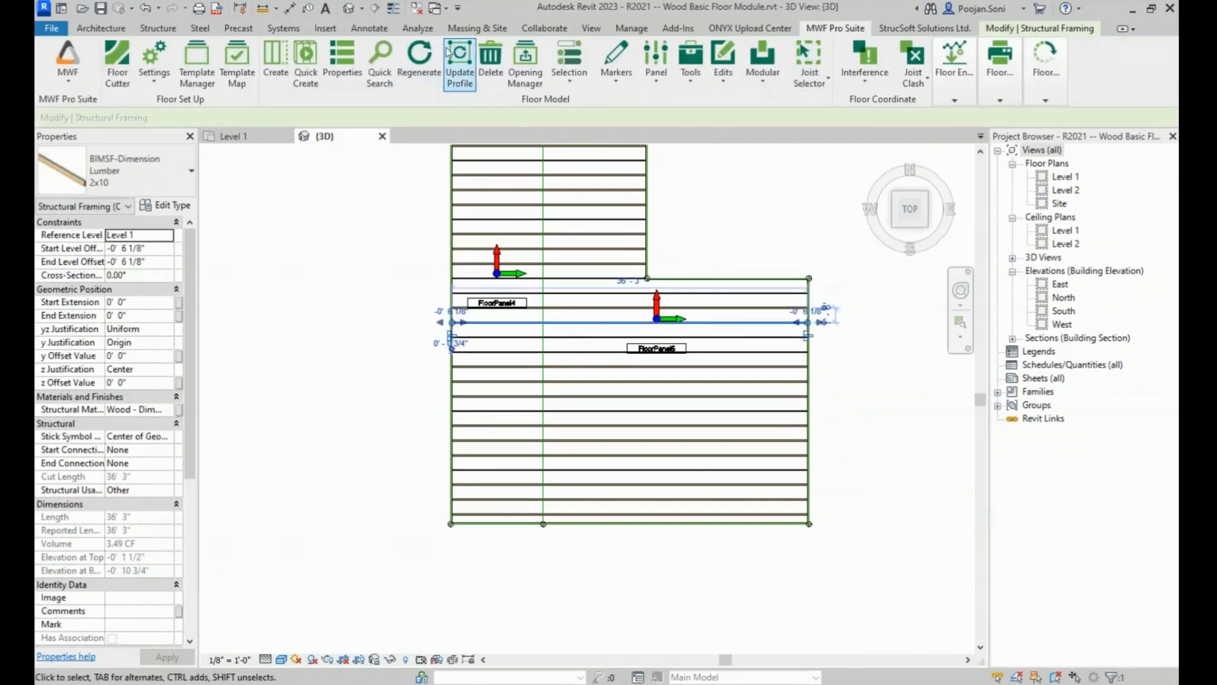
pyautogui.click(733, 224)
pyautogui.moveTo(747, 216); pyautogui.dragTo(715, 316, button='middle')
pyautogui.scroll(-1, 709, 272)
pyautogui.click(564, 315)
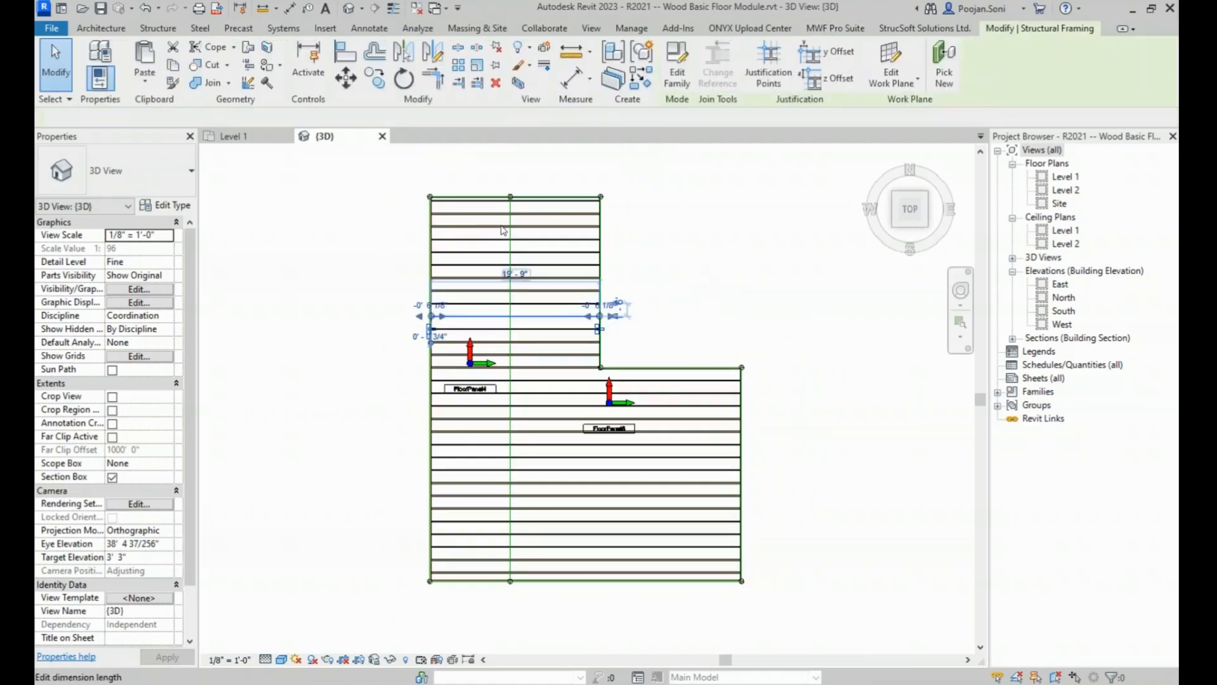
pyautogui.click(690, 306)
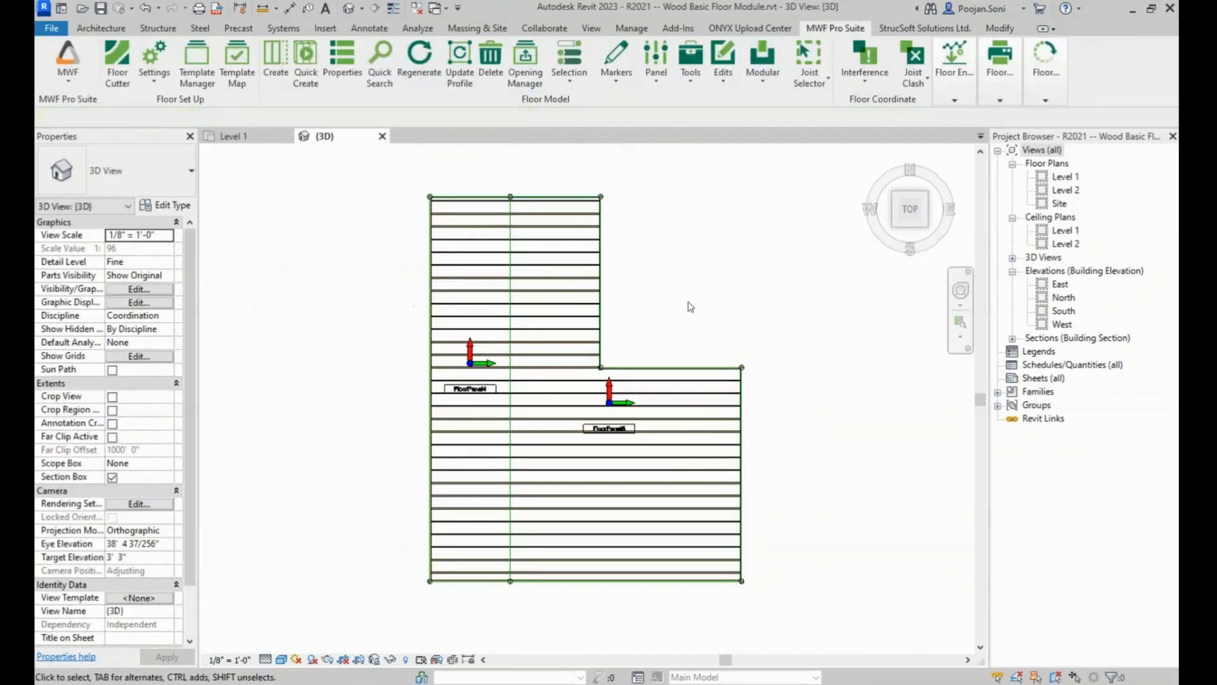
pyautogui.scroll(-1, 684, 298)
pyautogui.moveTo(685, 318); pyautogui.dragTo(663, 266, button='middle')
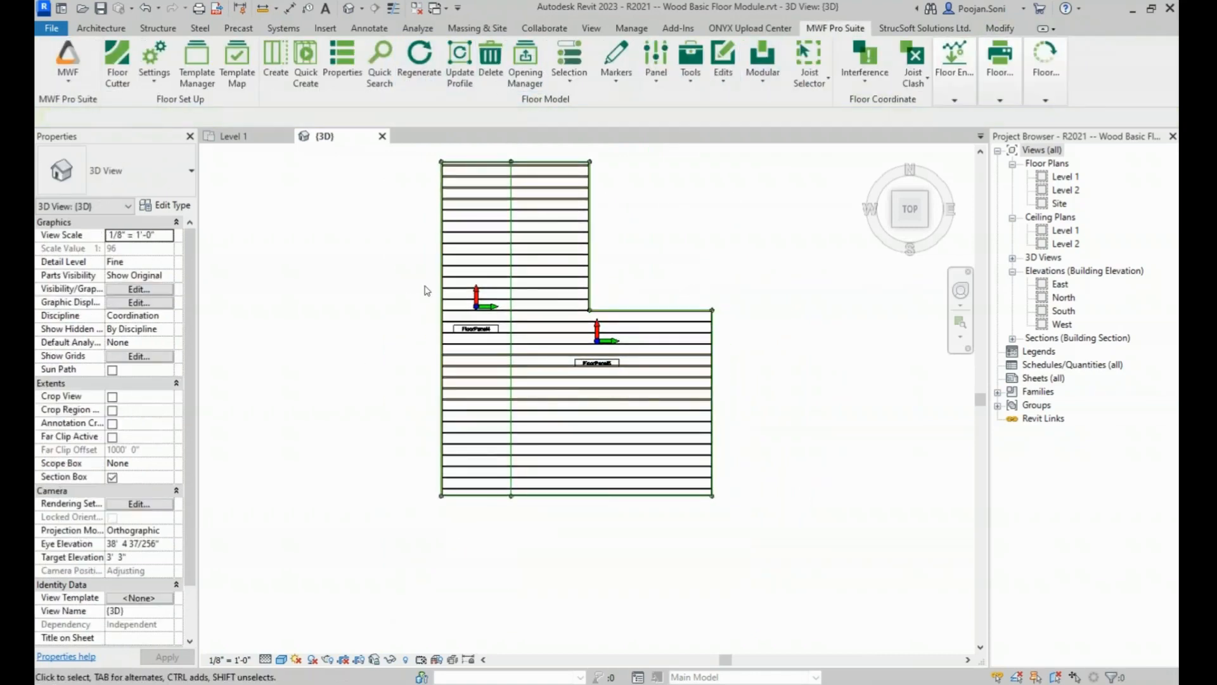
pyautogui.moveTo(528, 260); pyautogui.dragTo(524, 279, button='middle')
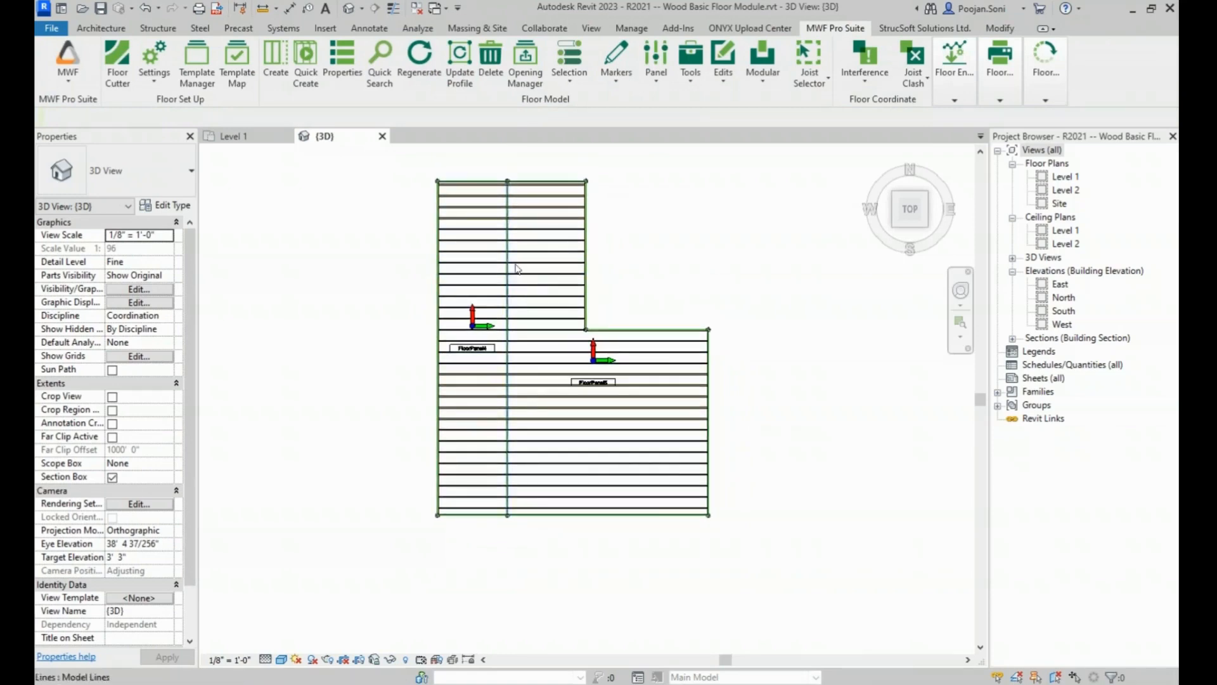
pyautogui.scroll(2, 515, 269)
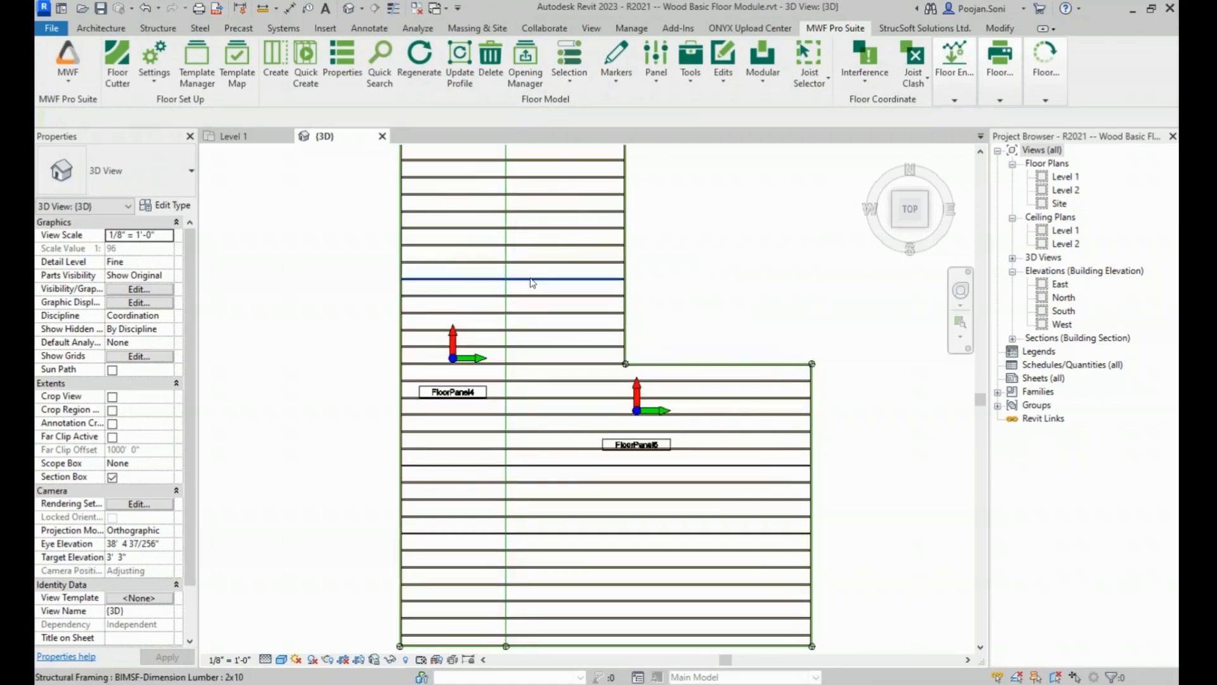
pyautogui.moveTo(537, 427); pyautogui.dragTo(529, 371, button='middle')
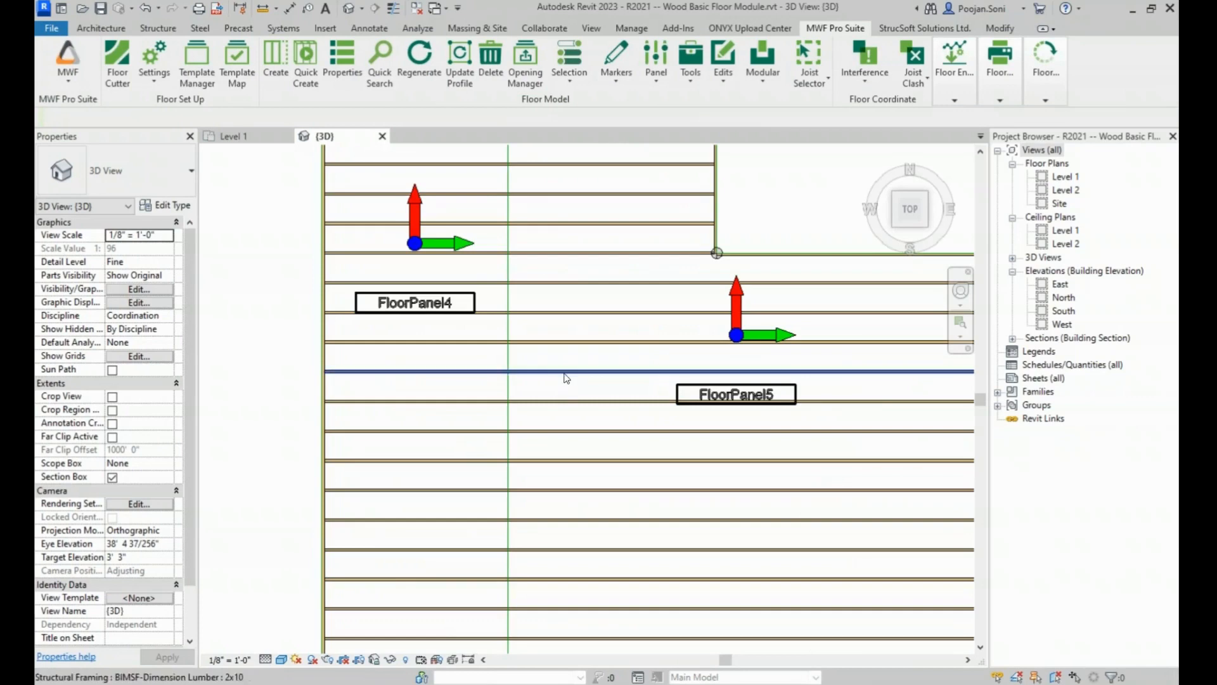
# - Apply Joist Lapping between FloorPanel4 and FloorPanel5 with a lap distance of 6 inches and joists flipped back to back
pyautogui.click(515, 373)
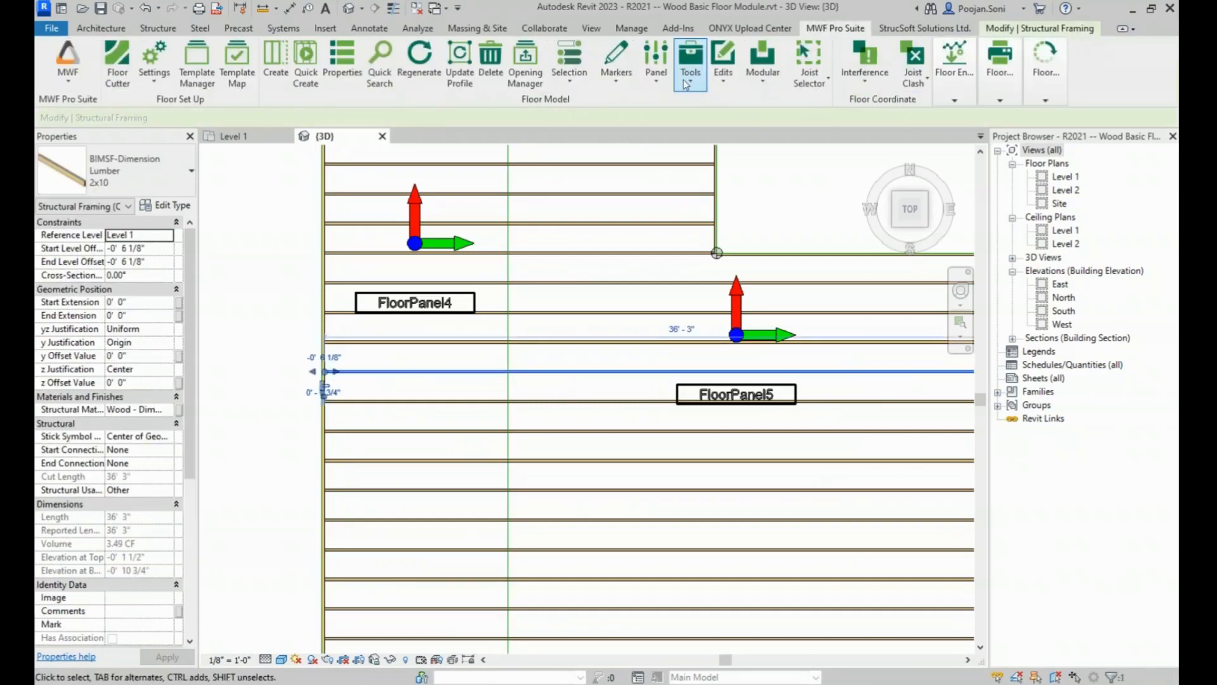
pyautogui.click(691, 61)
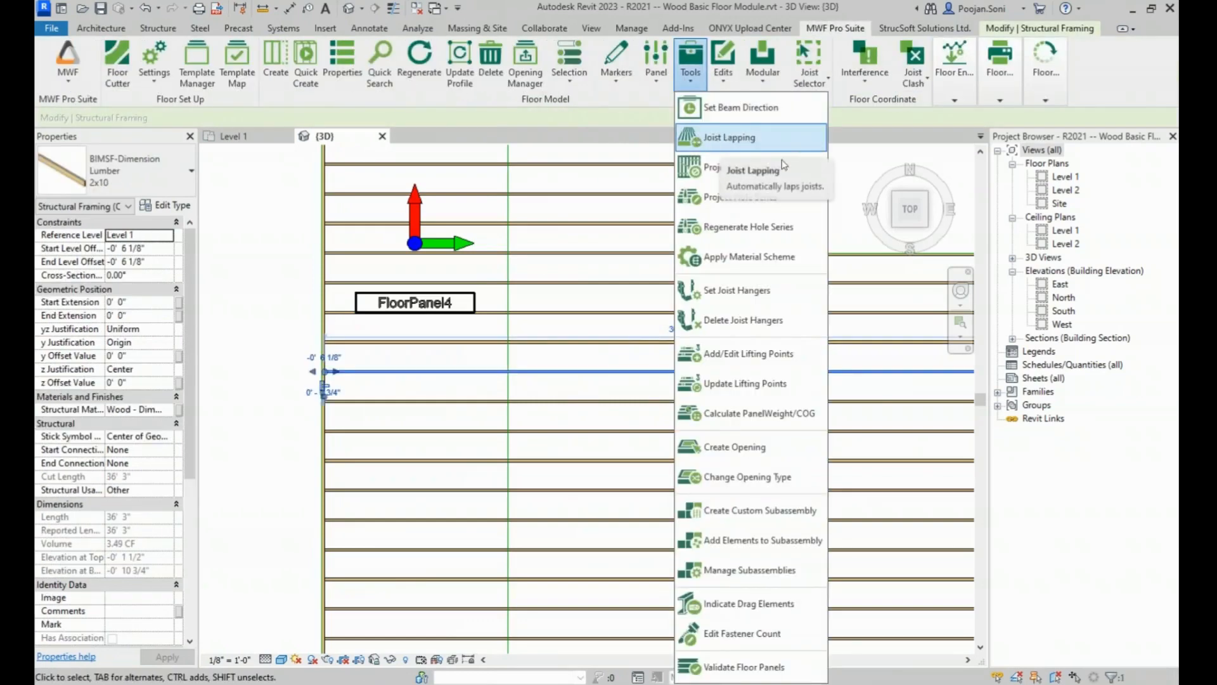
pyautogui.click(730, 139)
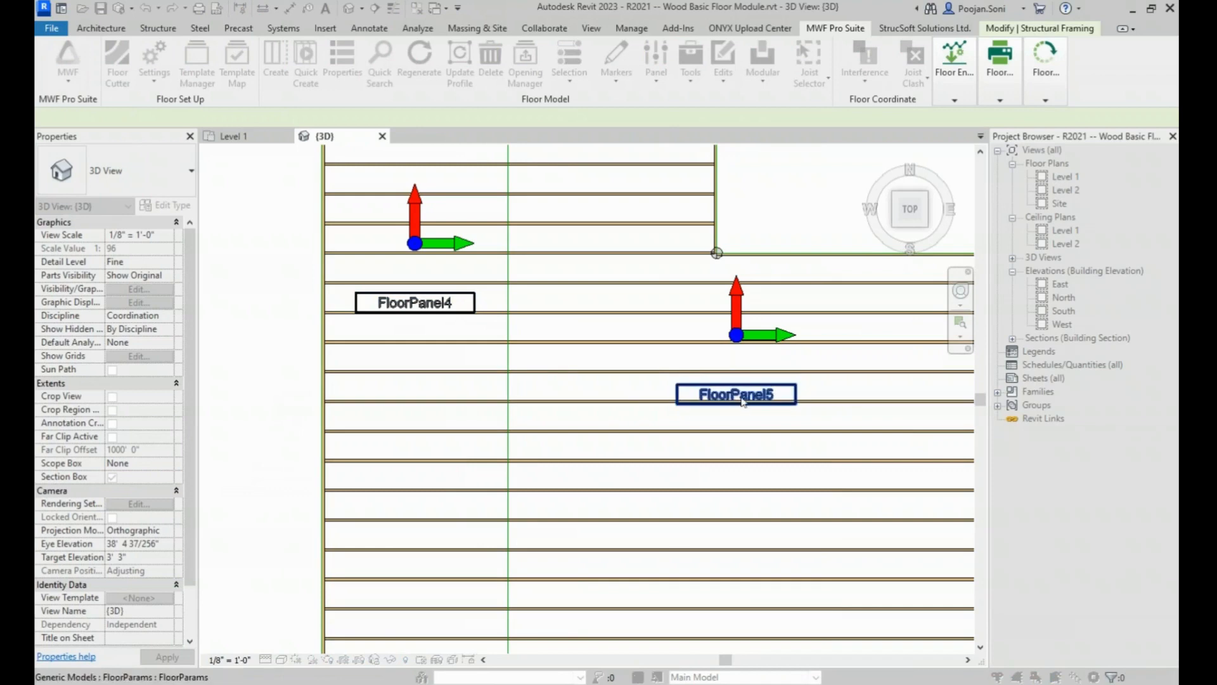
pyautogui.click(717, 394)
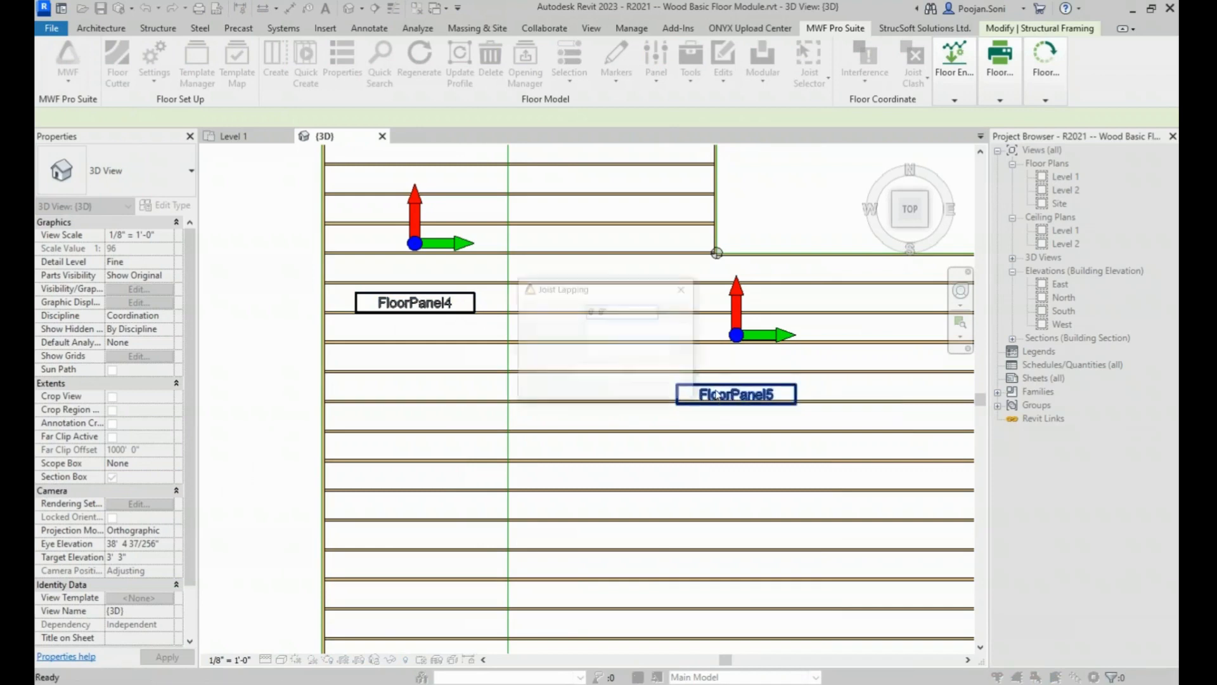
pyautogui.moveTo(599, 293); pyautogui.dragTo(550, 284)
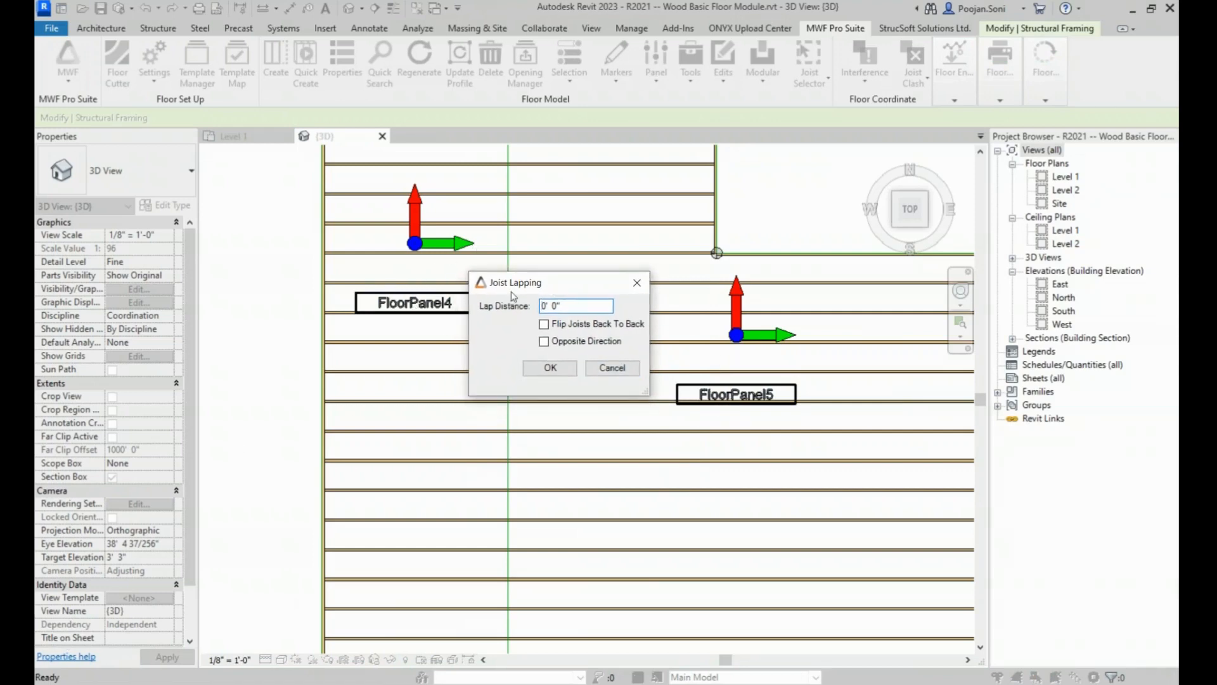
pyautogui.moveTo(561, 286); pyautogui.dragTo(553, 273)
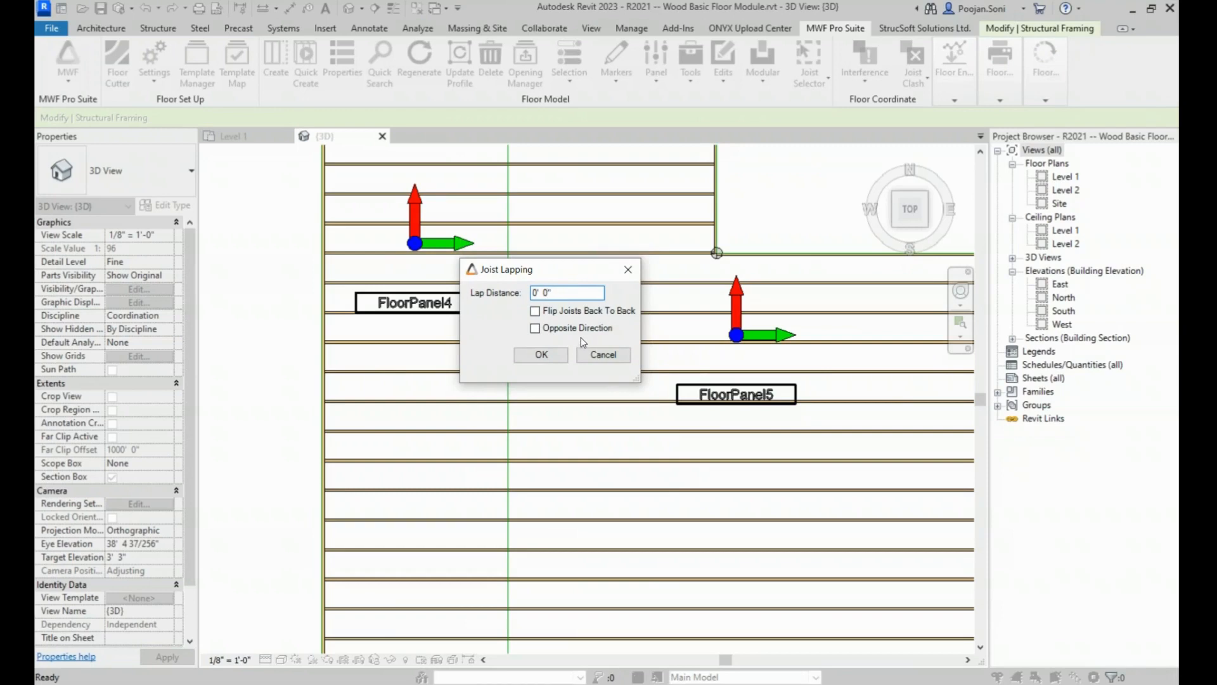
pyautogui.press('BackSpace')
pyautogui.write('6')
pyautogui.click(557, 312)
pyautogui.click(515, 354)
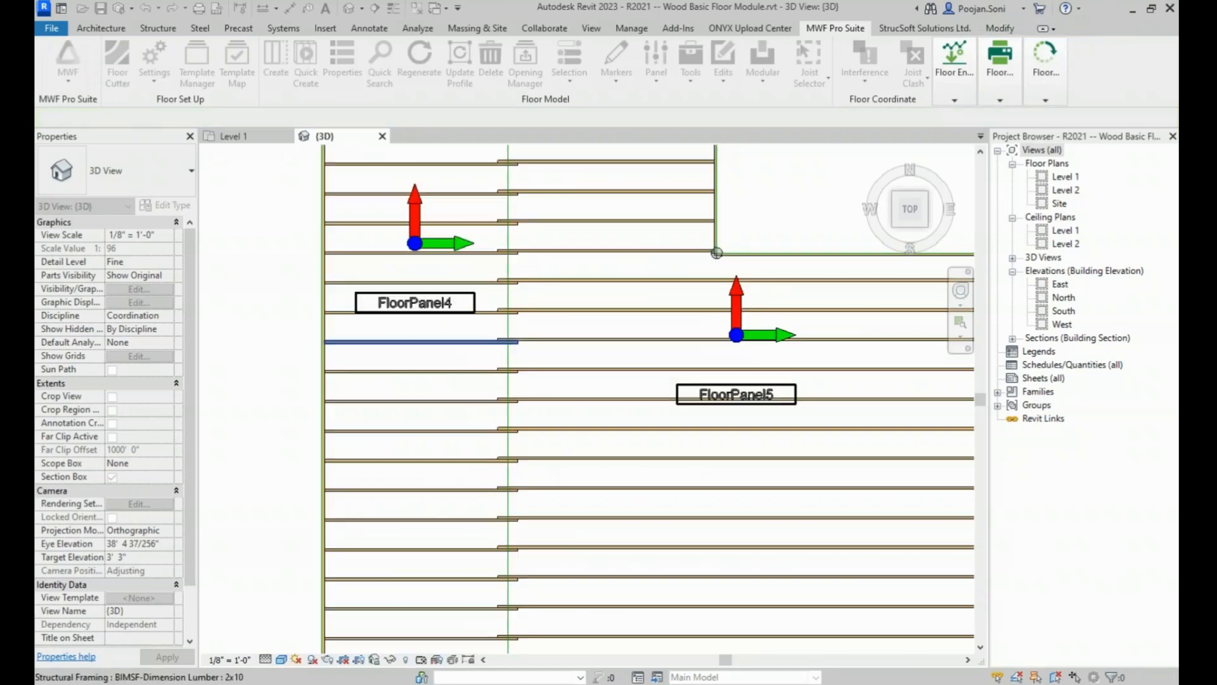
# - Inspect the lapped joists along the split line from above and at an angle in 3D
pyautogui.scroll(4, 510, 346)
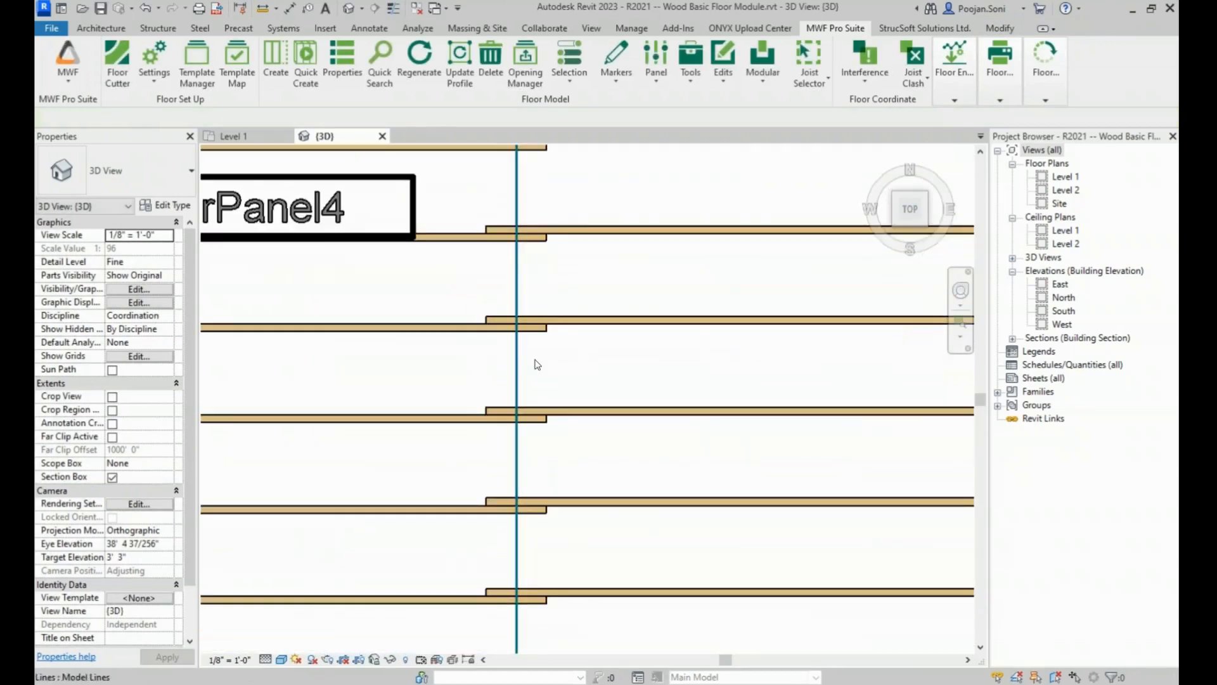
pyautogui.scroll(-3, 537, 364)
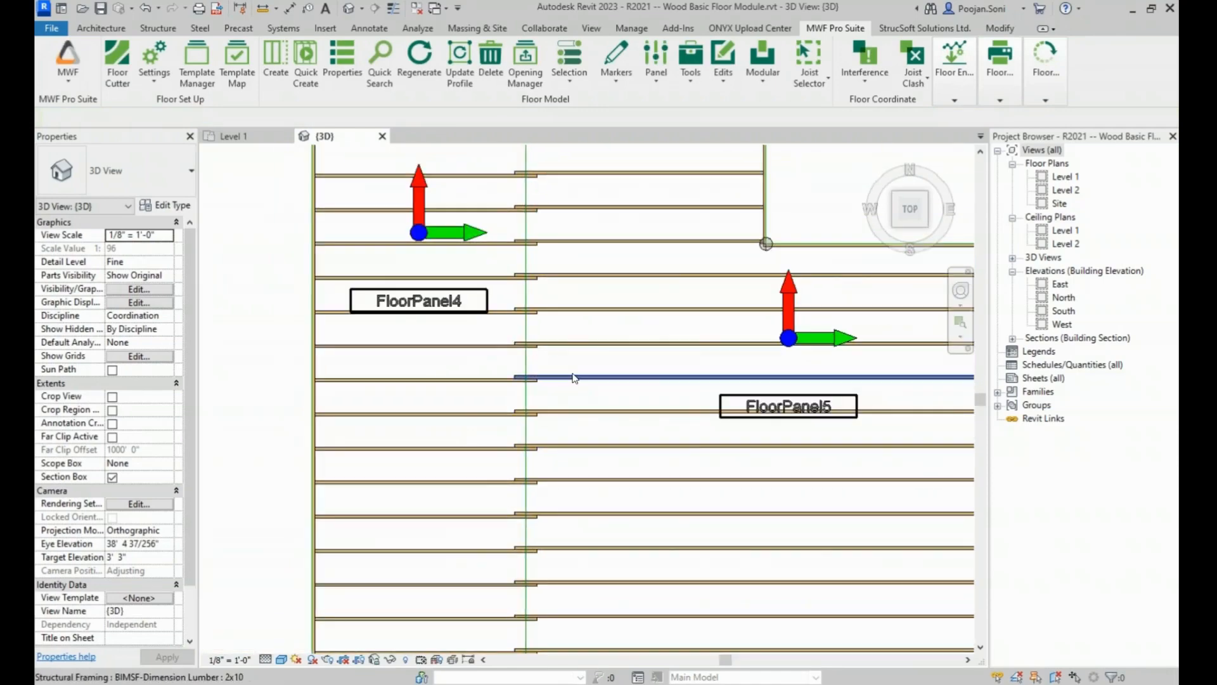
pyautogui.keyDown('shift'); pyautogui.moveTo(573, 378); pyautogui.dragTo(501, 317, button='middle'); pyautogui.keyUp('shift')
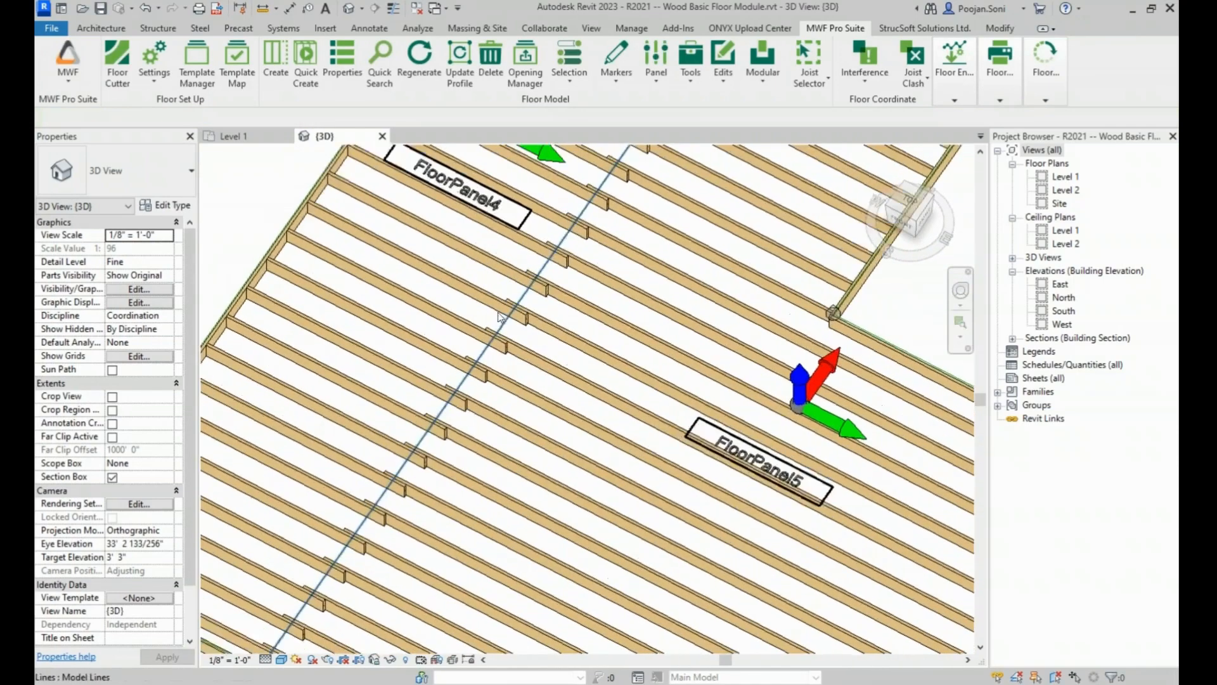
pyautogui.scroll(3, 501, 317)
pyautogui.scroll(-4, 527, 377)
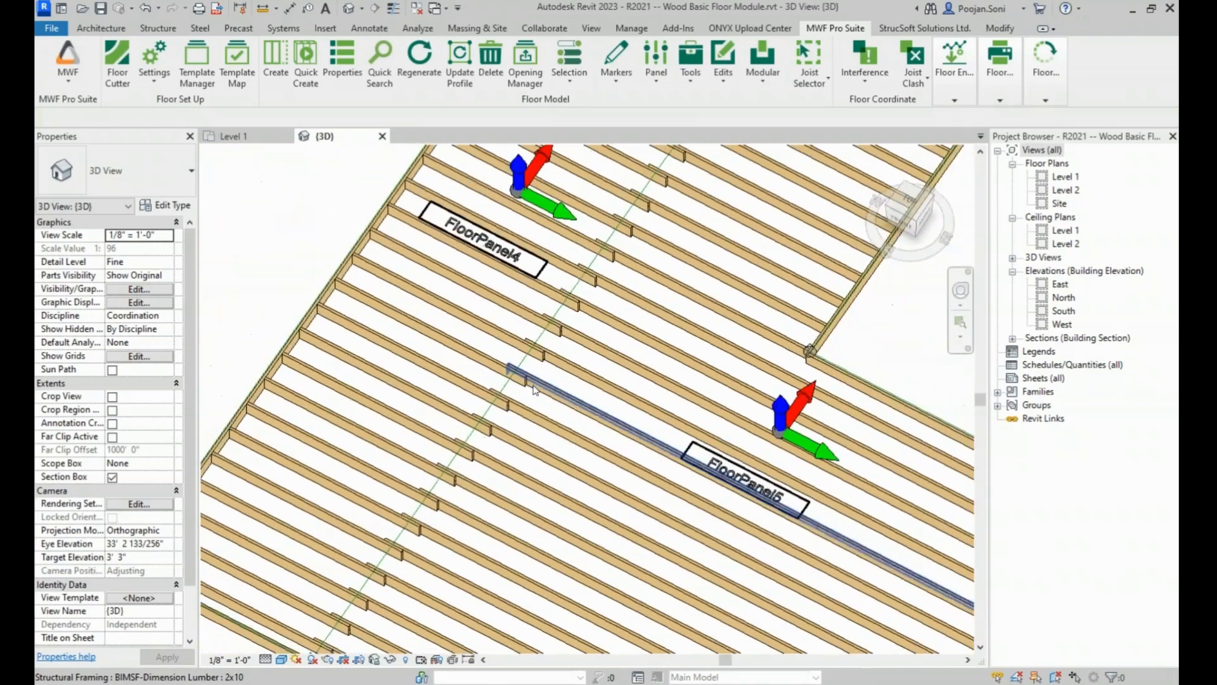
pyautogui.moveTo(565, 400); pyautogui.dragTo(481, 492, button='middle')
pyautogui.scroll(-3, 481, 492)
pyautogui.keyDown('shift'); pyautogui.moveTo(501, 444); pyautogui.dragTo(539, 468, button='middle'); pyautogui.keyUp('shift')
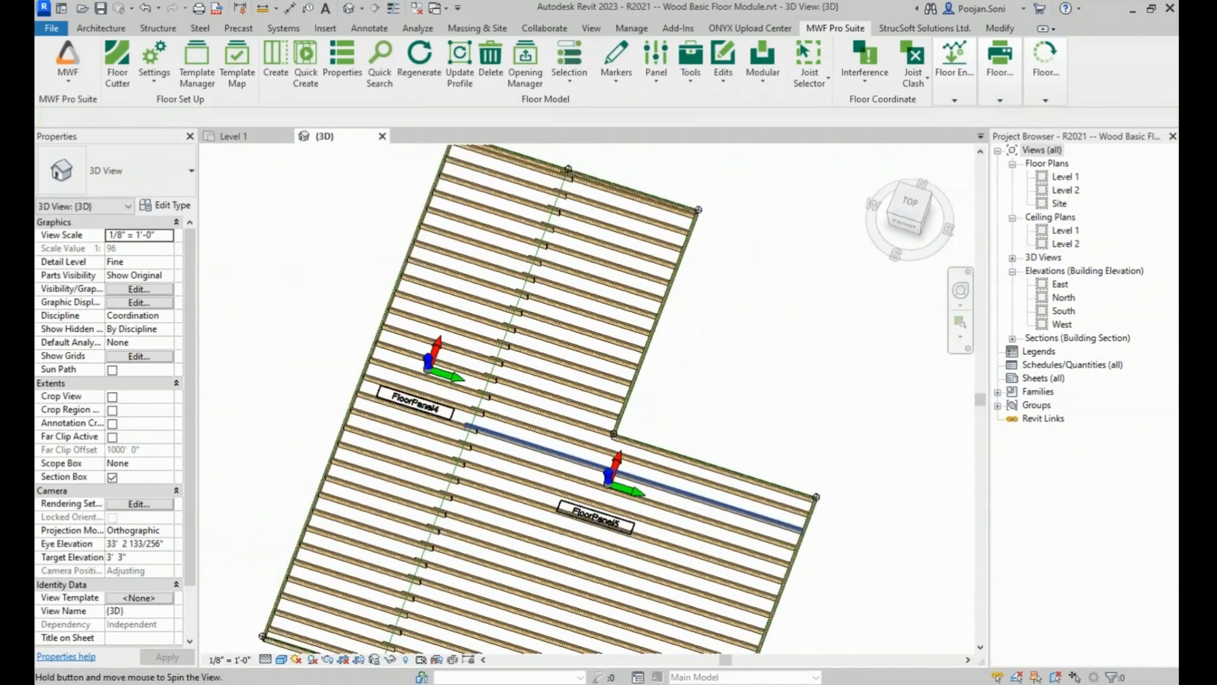
# - Temporarily isolate one pair of lapped joists, inspect their overlap in 3D, and restore the hidden elements
pyautogui.click(915, 200)
pyautogui.scroll(5, 514, 275)
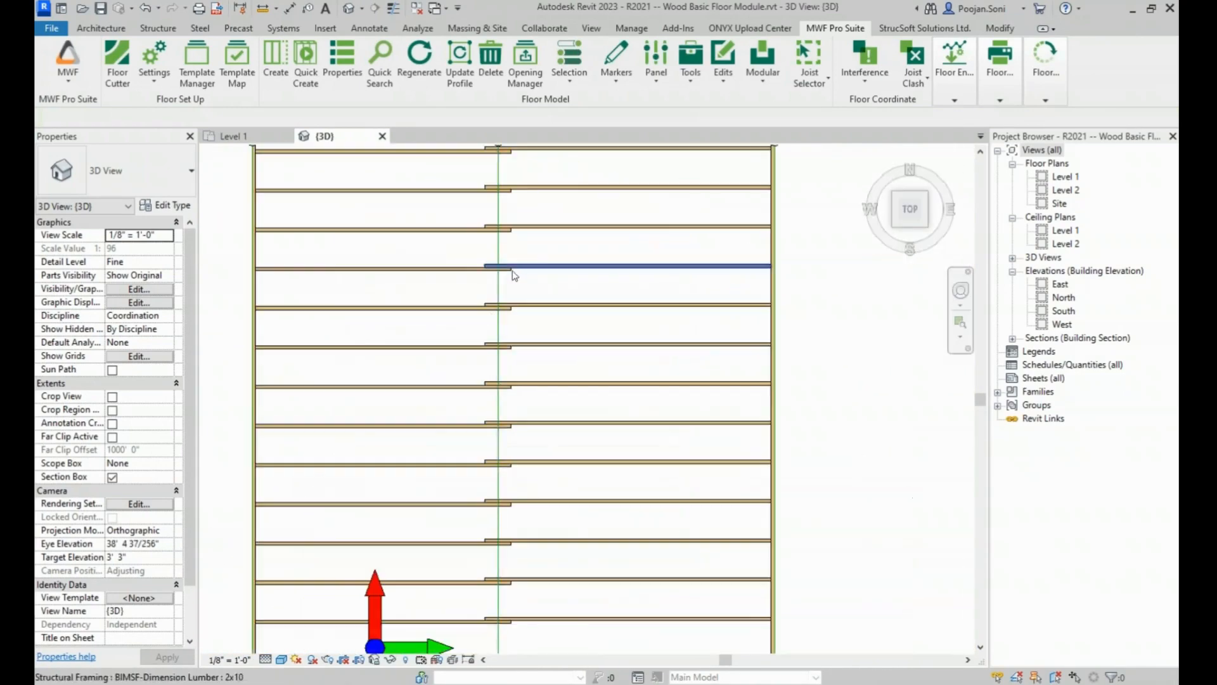
pyautogui.click(462, 345)
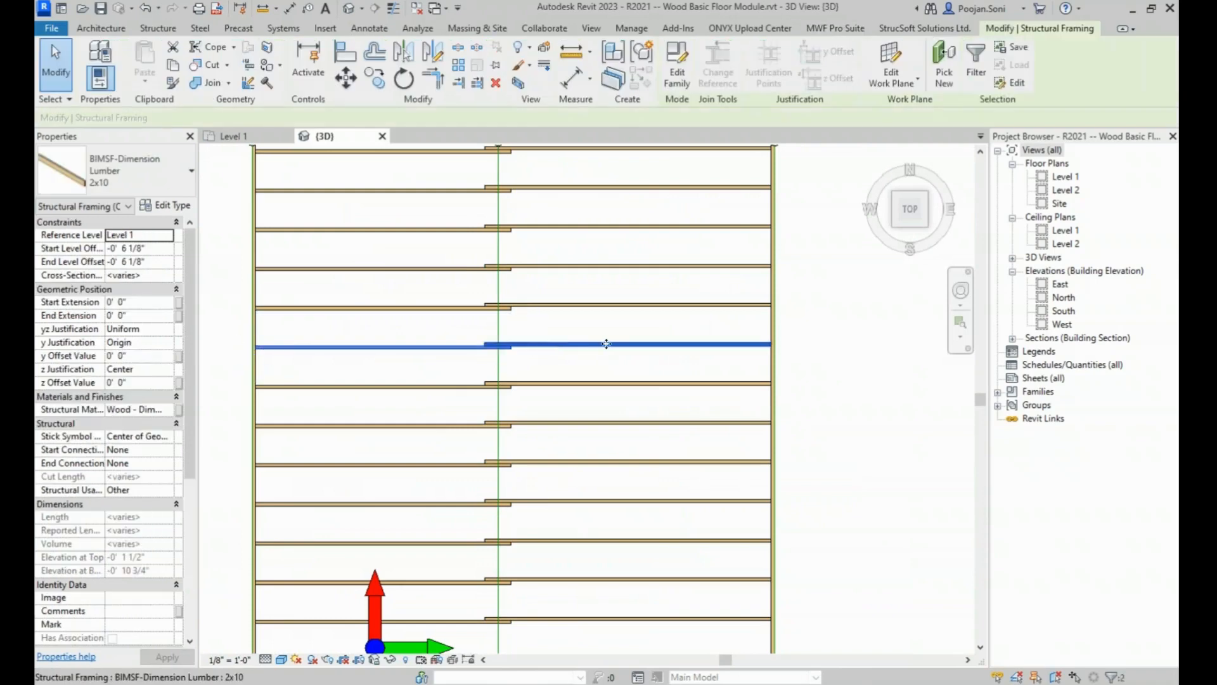
pyautogui.press('h')
pyautogui.press('i')
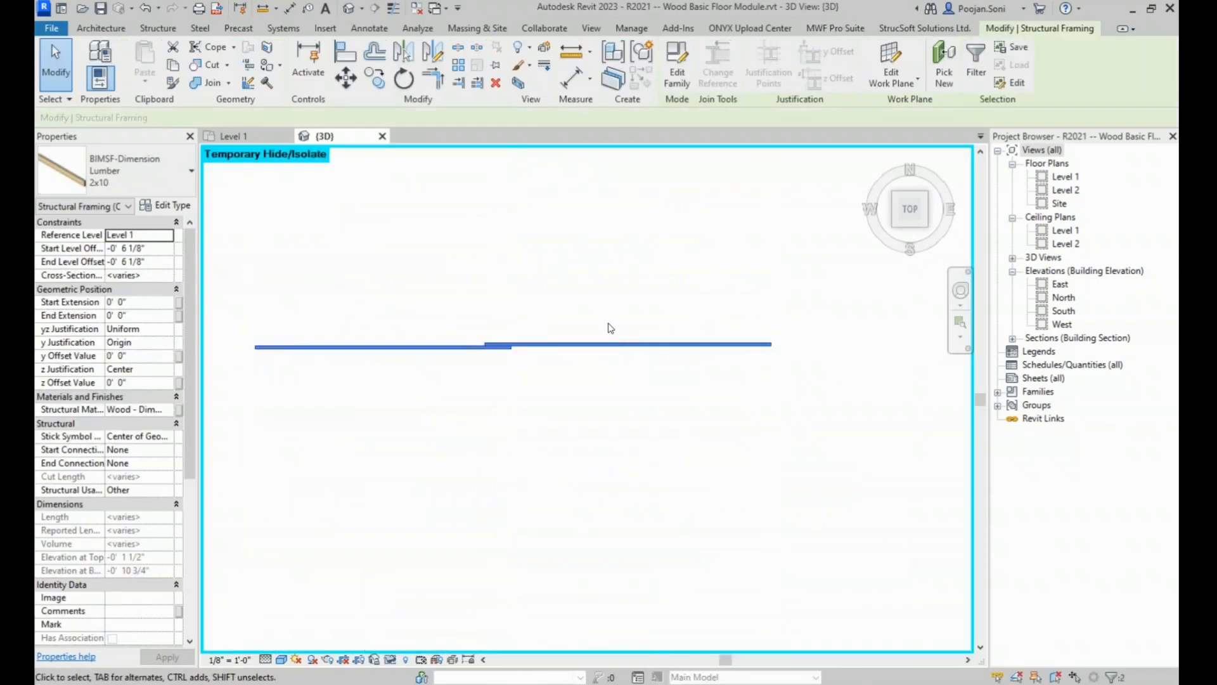
pyautogui.keyDown('shift'); pyautogui.moveTo(672, 427); pyautogui.dragTo(570, 301, button='middle'); pyautogui.keyUp('shift')
pyautogui.click(543, 302)
pyautogui.scroll(3, 501, 331)
pyautogui.scroll(-3, 572, 293)
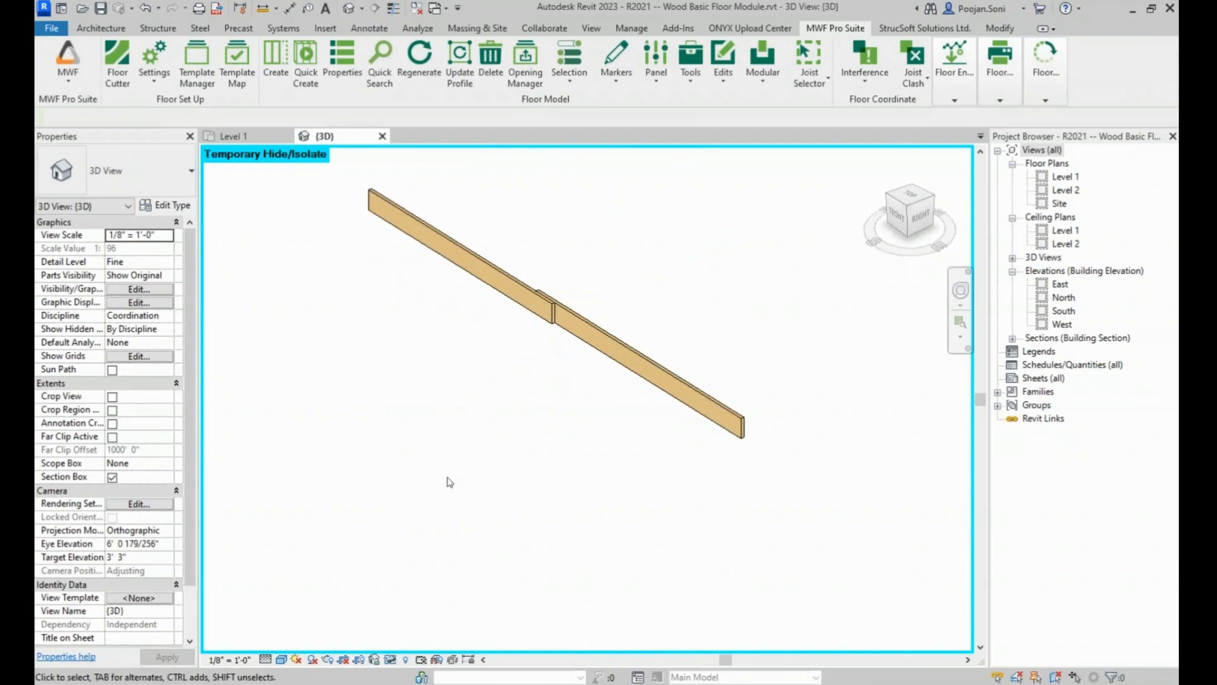
pyautogui.click(390, 660)
pyautogui.click(423, 643)
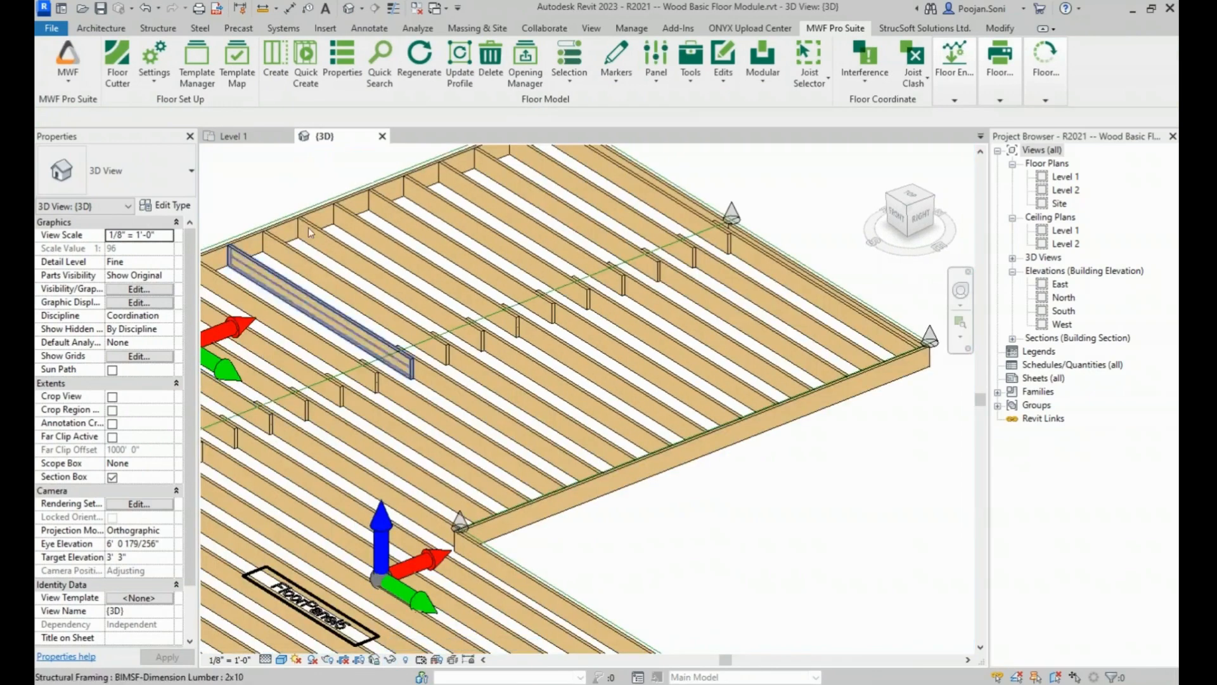
# - In the Level 1 plan, add an aligned dimension from a lapped joist's end to the split line, placed above the panels
pyautogui.click(234, 135)
pyautogui.scroll(3, 526, 312)
pyautogui.scroll(6, 525, 312)
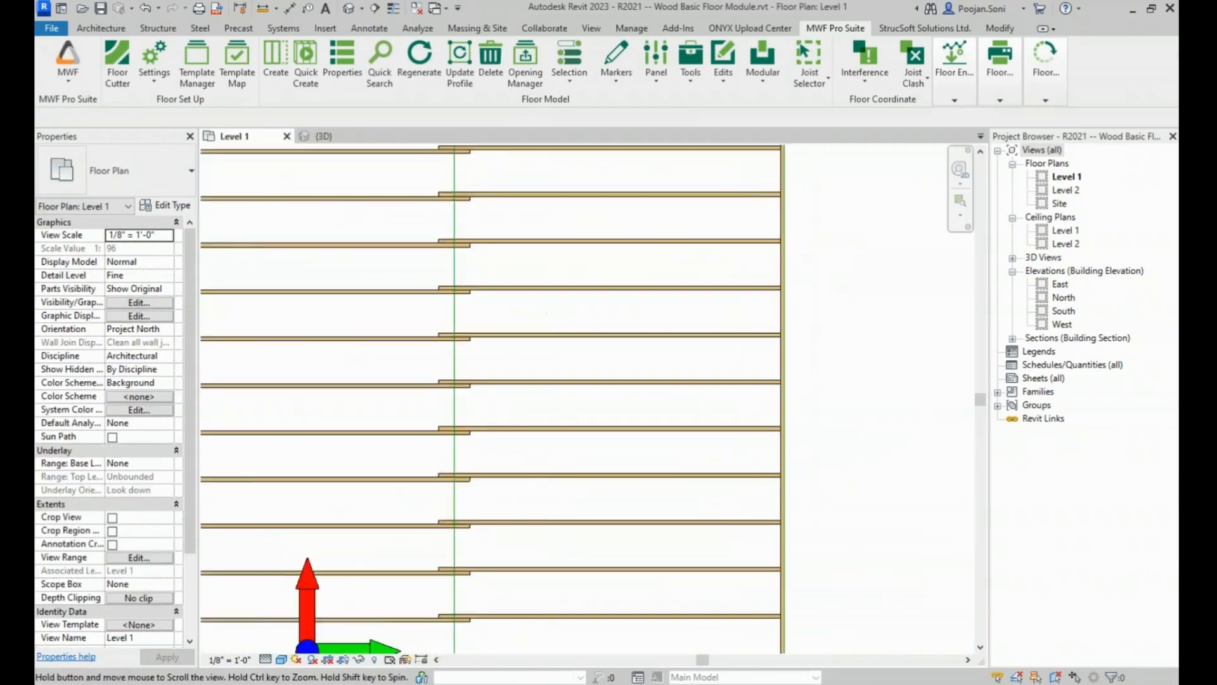
pyautogui.click(290, 8)
pyautogui.scroll(3, 398, 393)
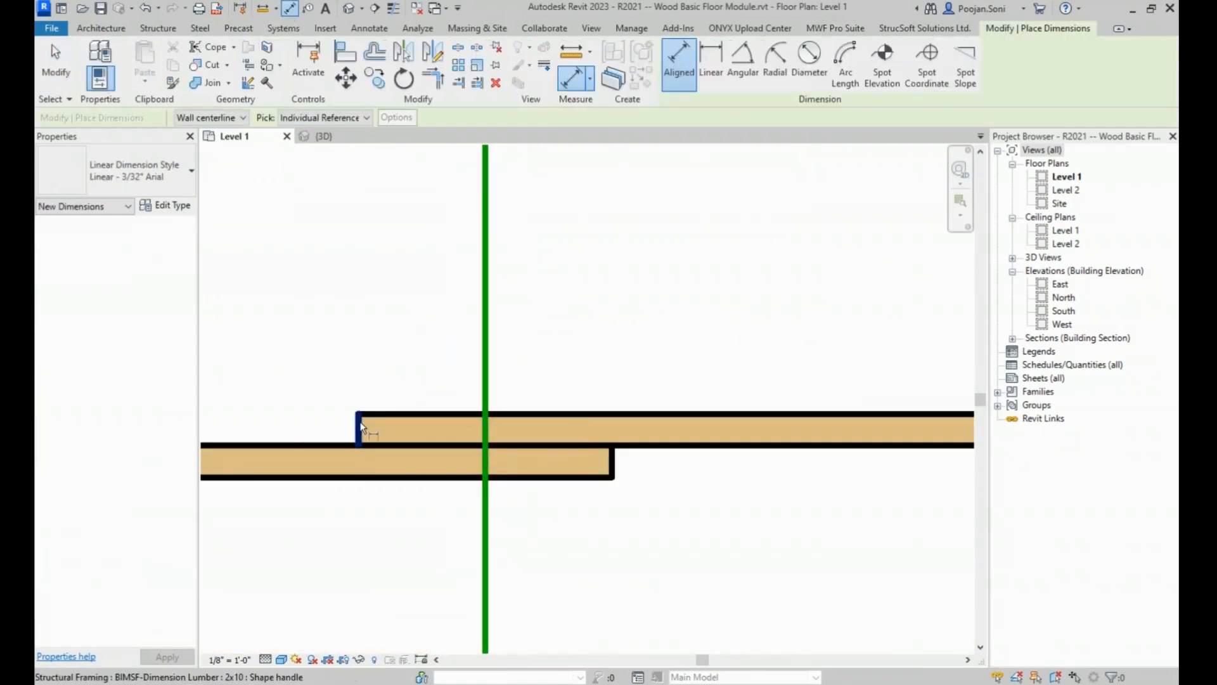
pyautogui.click(360, 429)
pyautogui.scroll(-6, 494, 406)
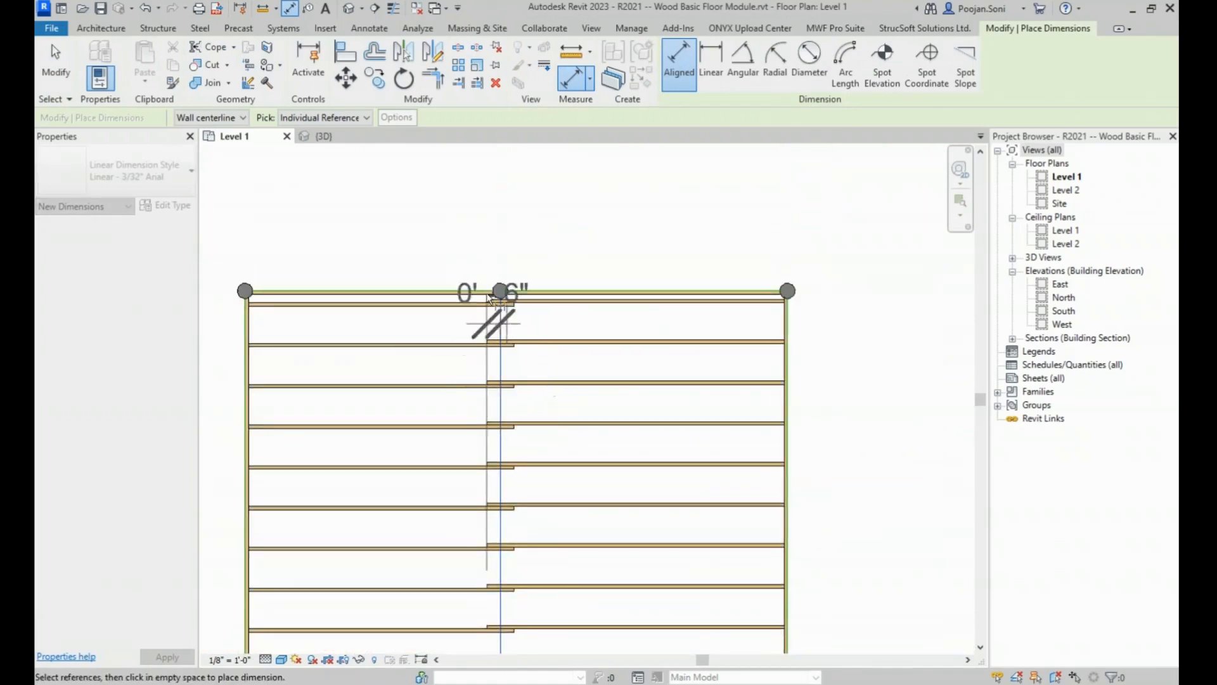
pyautogui.click(570, 234)
pyautogui.click(56, 70)
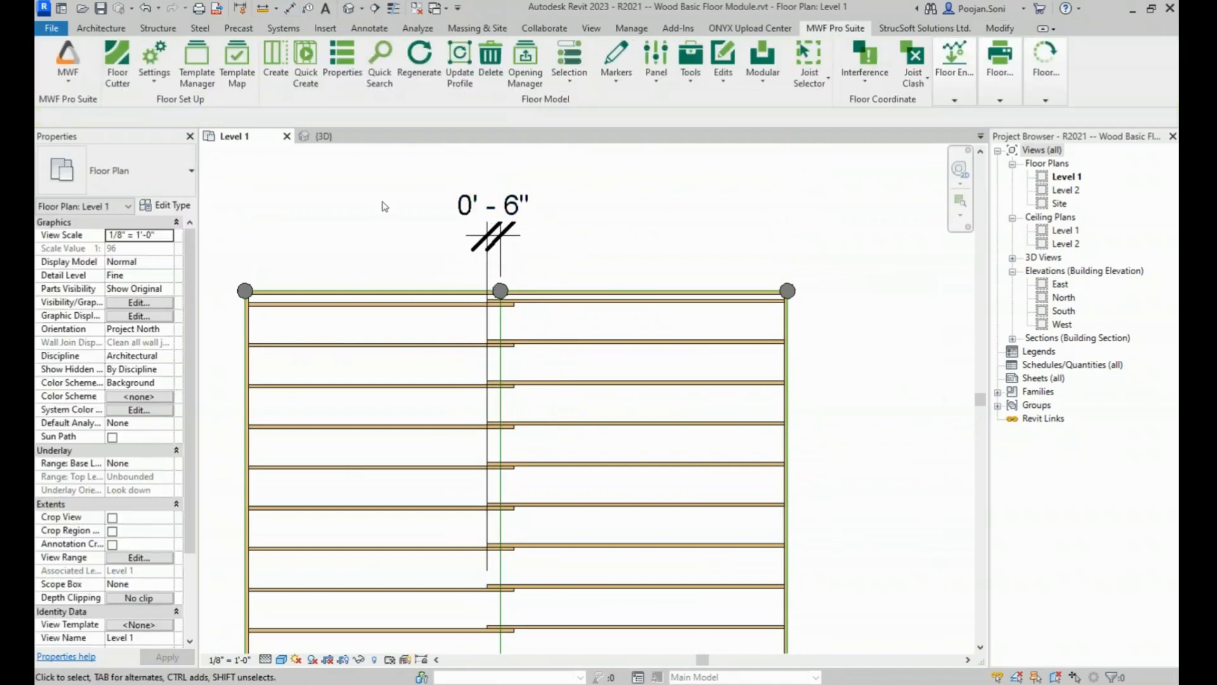
pyautogui.scroll(-2, 433, 204)
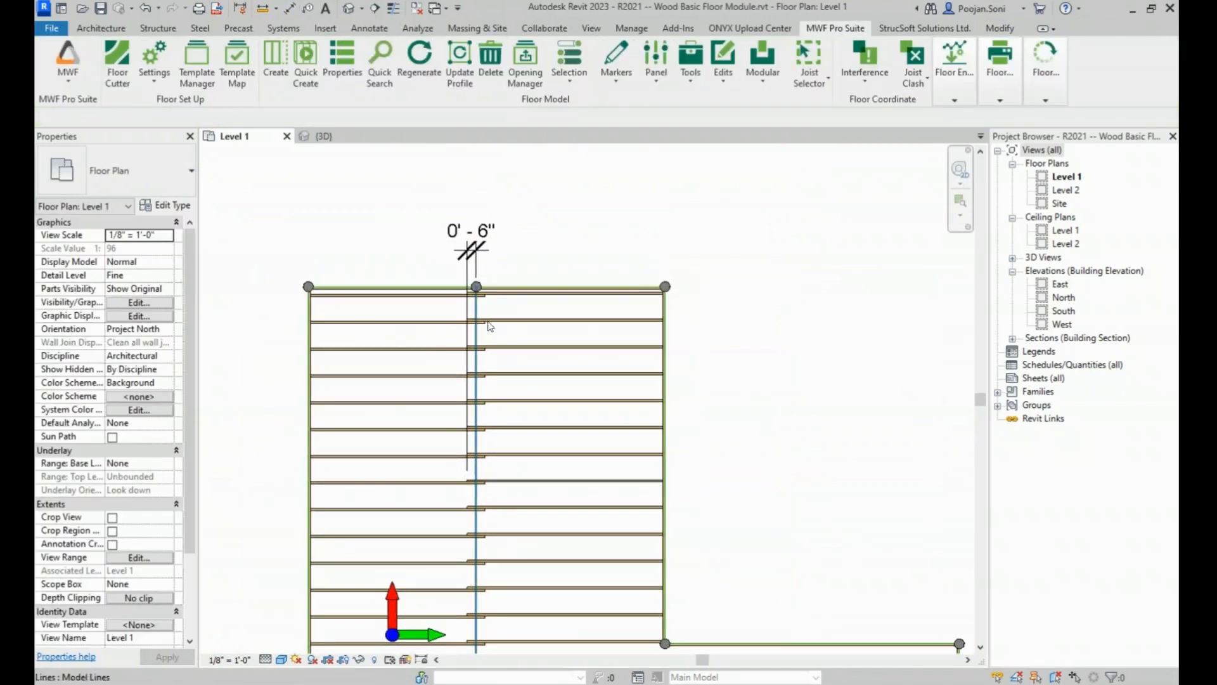
# - Examine the lapped joists of FloorPanel4 and FloorPanel5 alongside the unsplit FloorPanel3 in the Level 1 plan
pyautogui.click(691, 64)
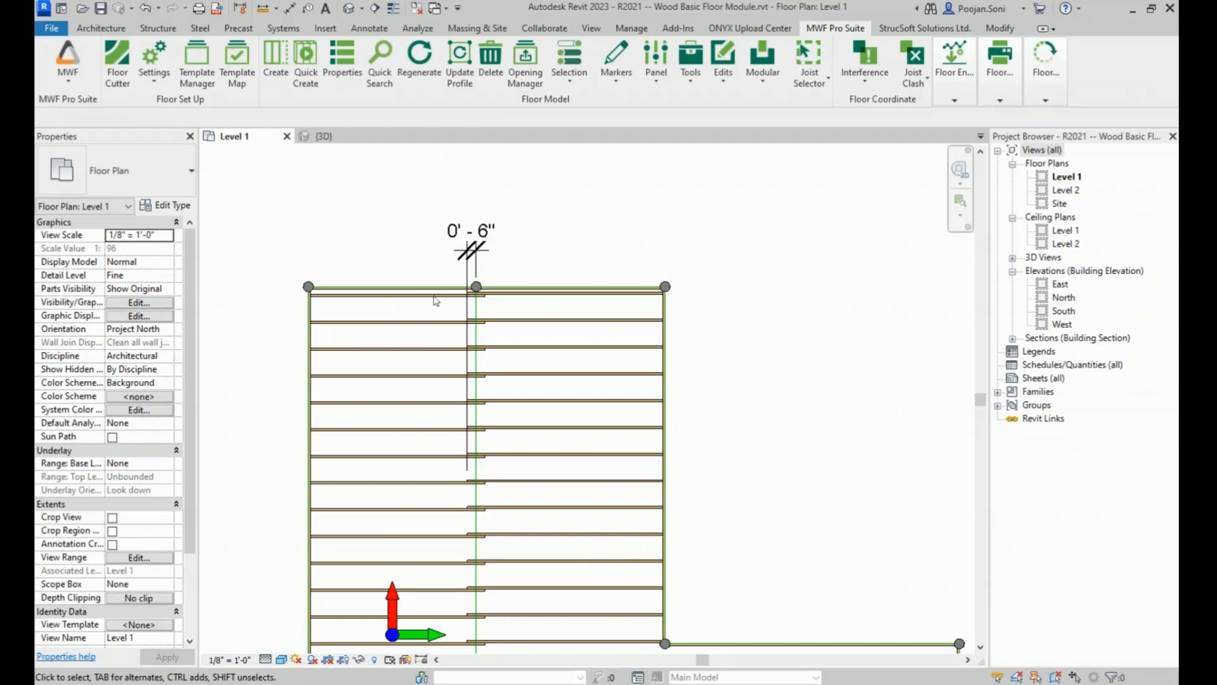
pyautogui.scroll(-3, 428, 236)
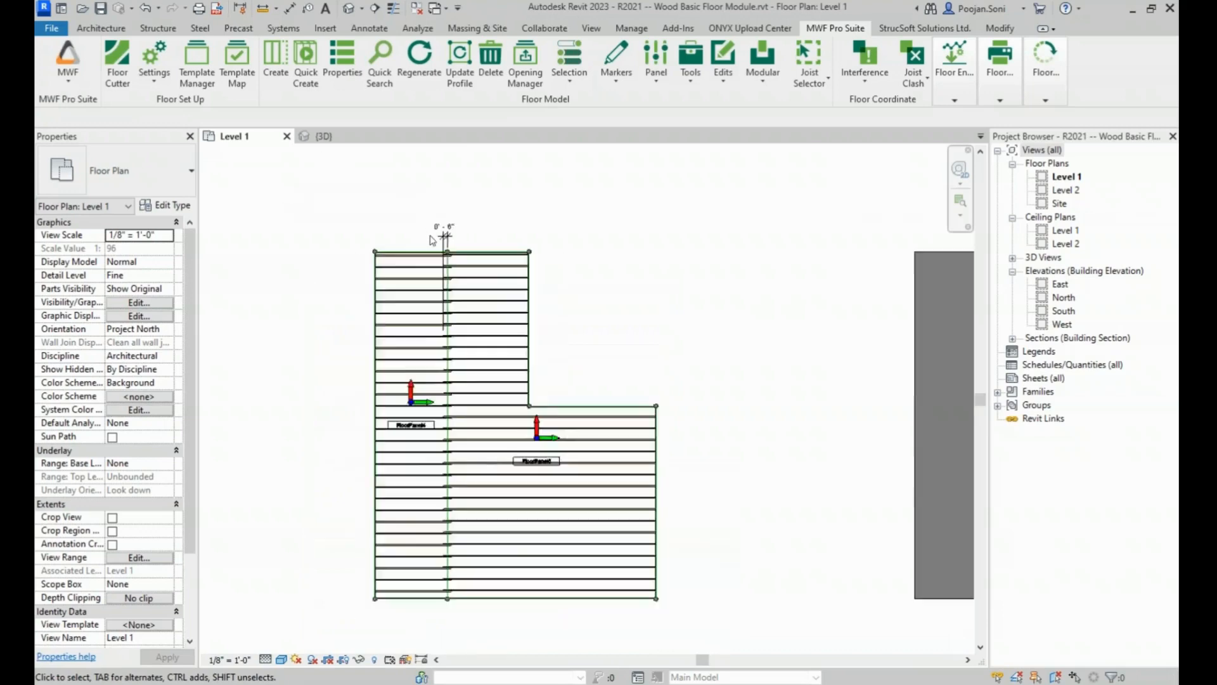
pyautogui.scroll(-3, 430, 239)
pyautogui.scroll(3, 417, 355)
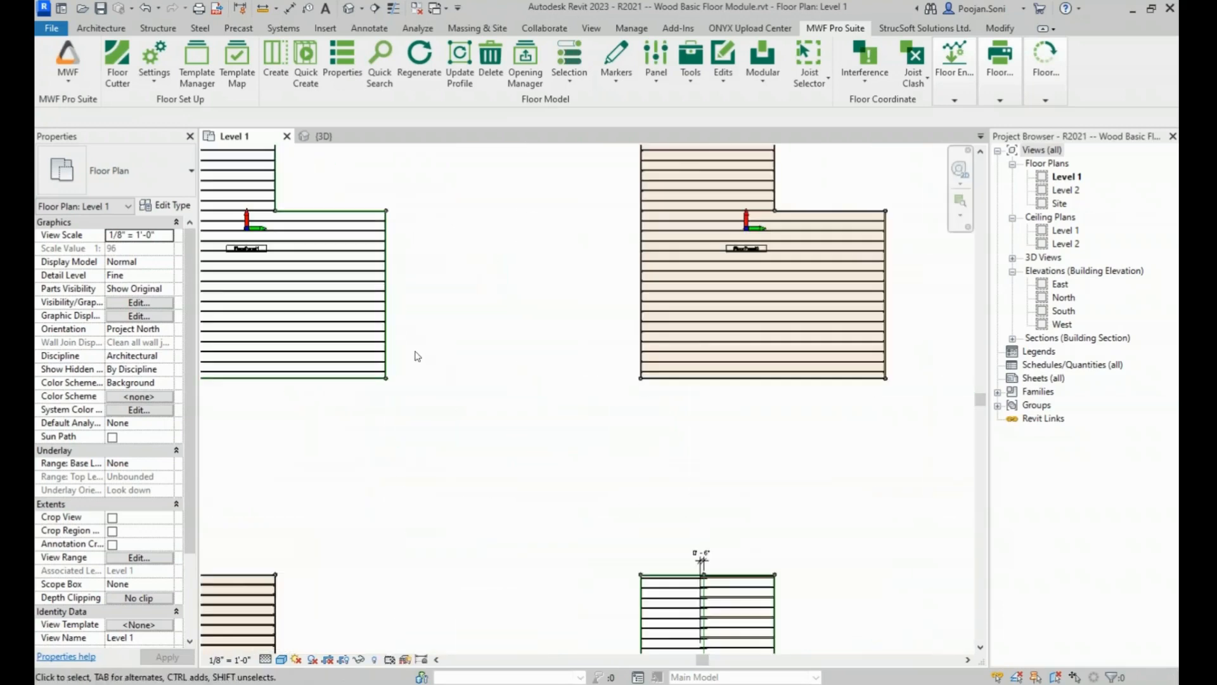
pyautogui.moveTo(445, 395); pyautogui.dragTo(606, 180, button='middle')
pyautogui.moveTo(356, 492); pyautogui.dragTo(396, 361, button='middle')
pyautogui.scroll(2, 396, 361)
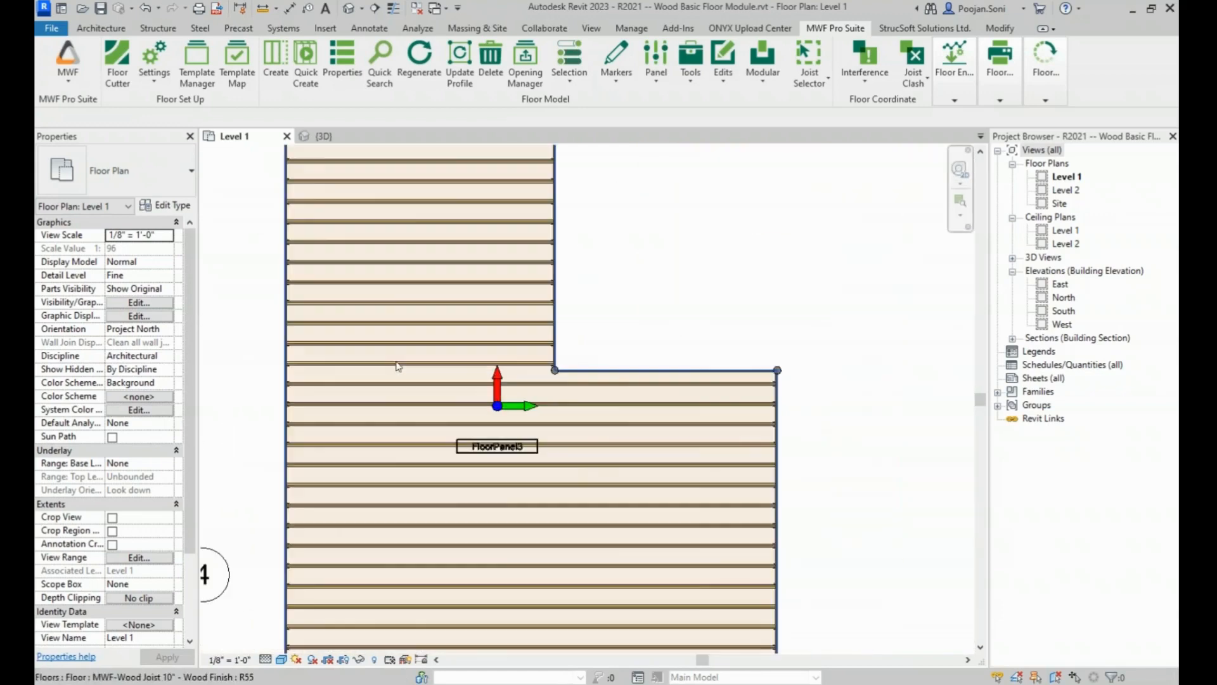
pyautogui.moveTo(653, 303); pyautogui.dragTo(392, 343, button='middle')
pyautogui.scroll(-2, 393, 341)
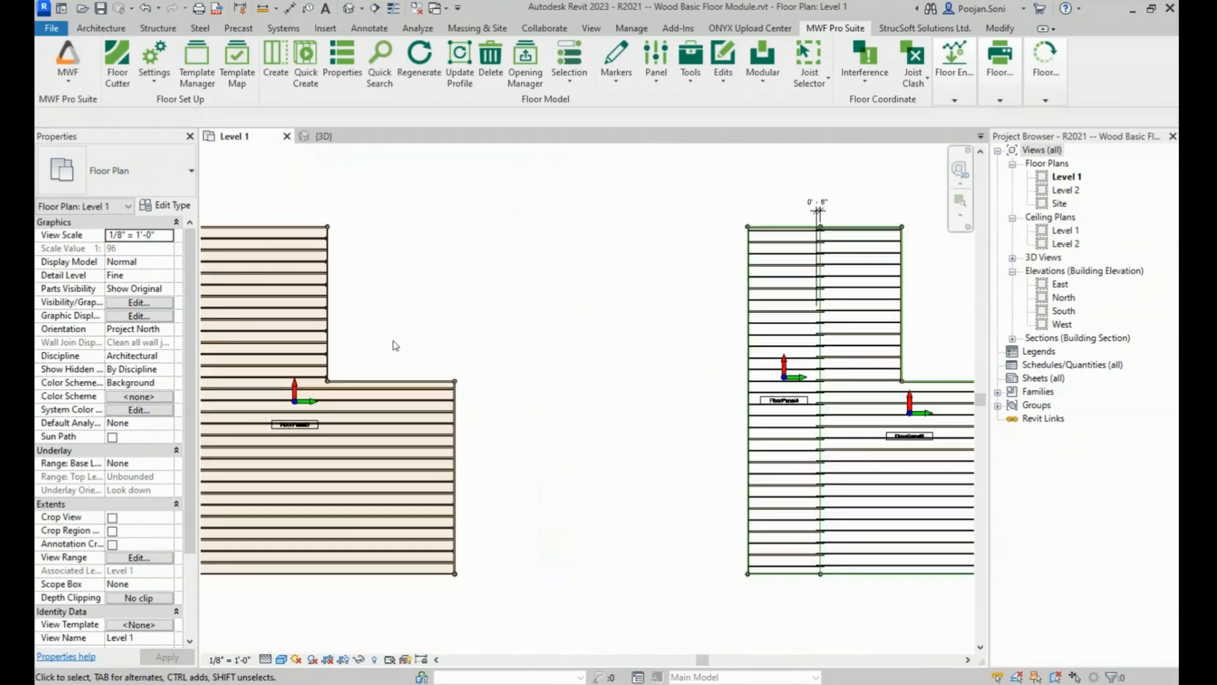
pyautogui.moveTo(570, 363); pyautogui.dragTo(380, 355, button='middle')
pyautogui.scroll(2, 623, 304)
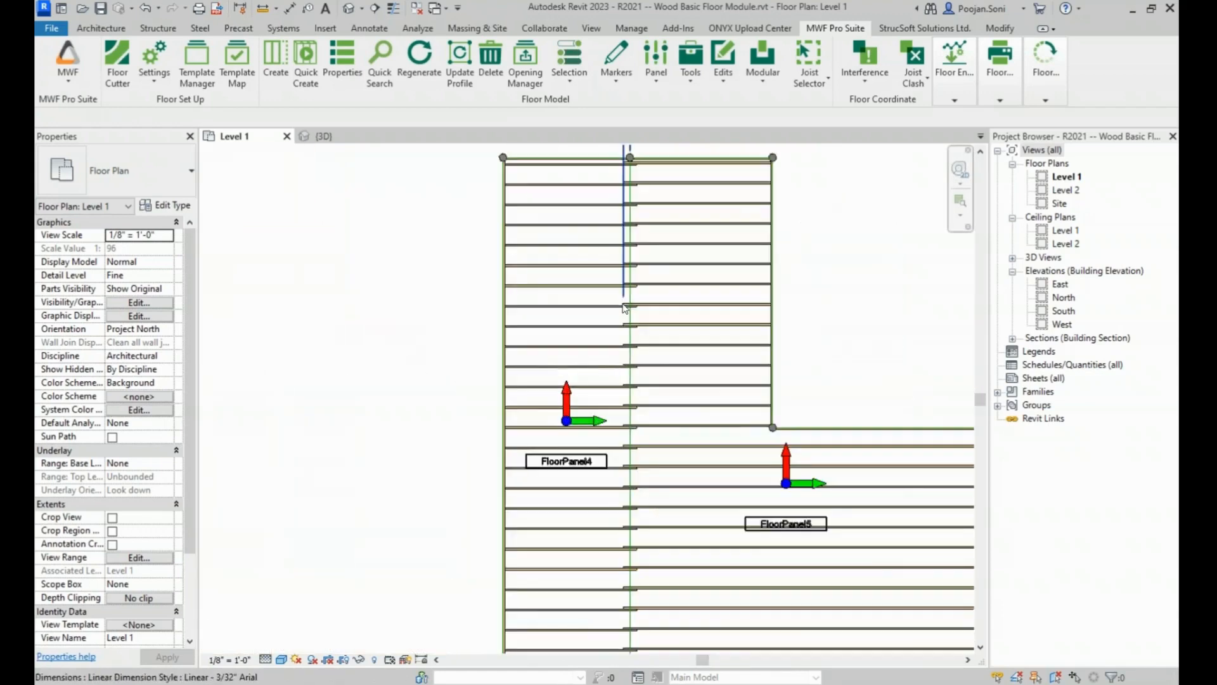
pyautogui.scroll(2, 622, 304)
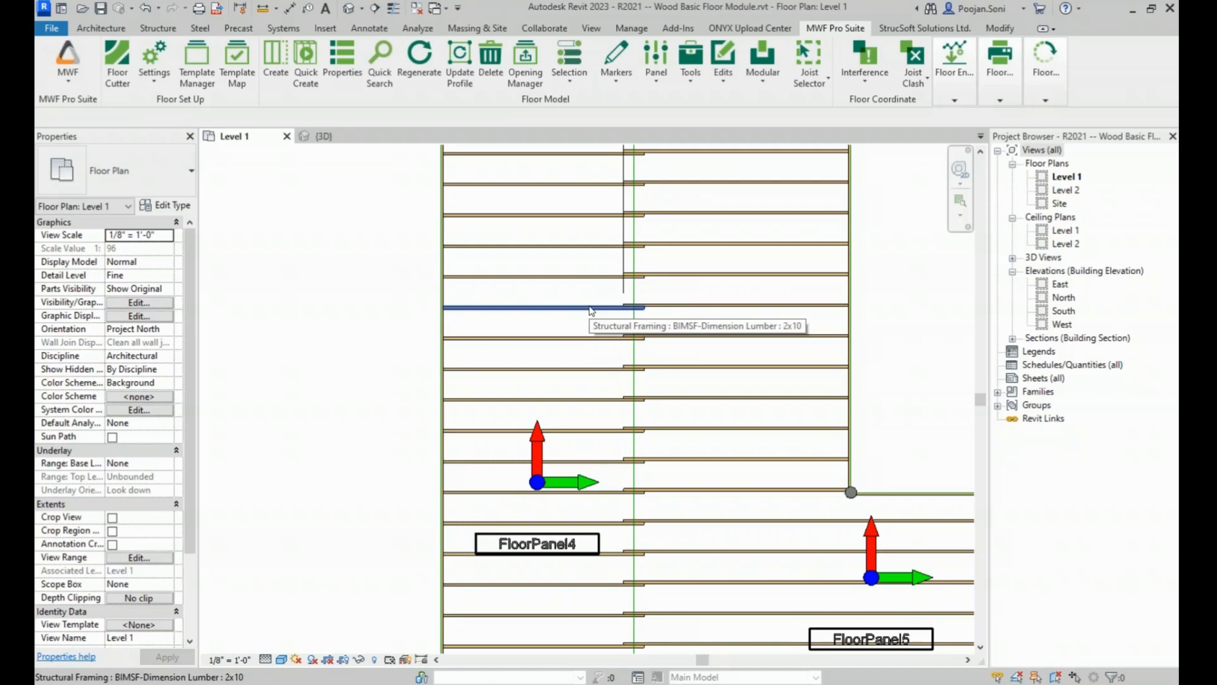
pyautogui.scroll(-3, 590, 311)
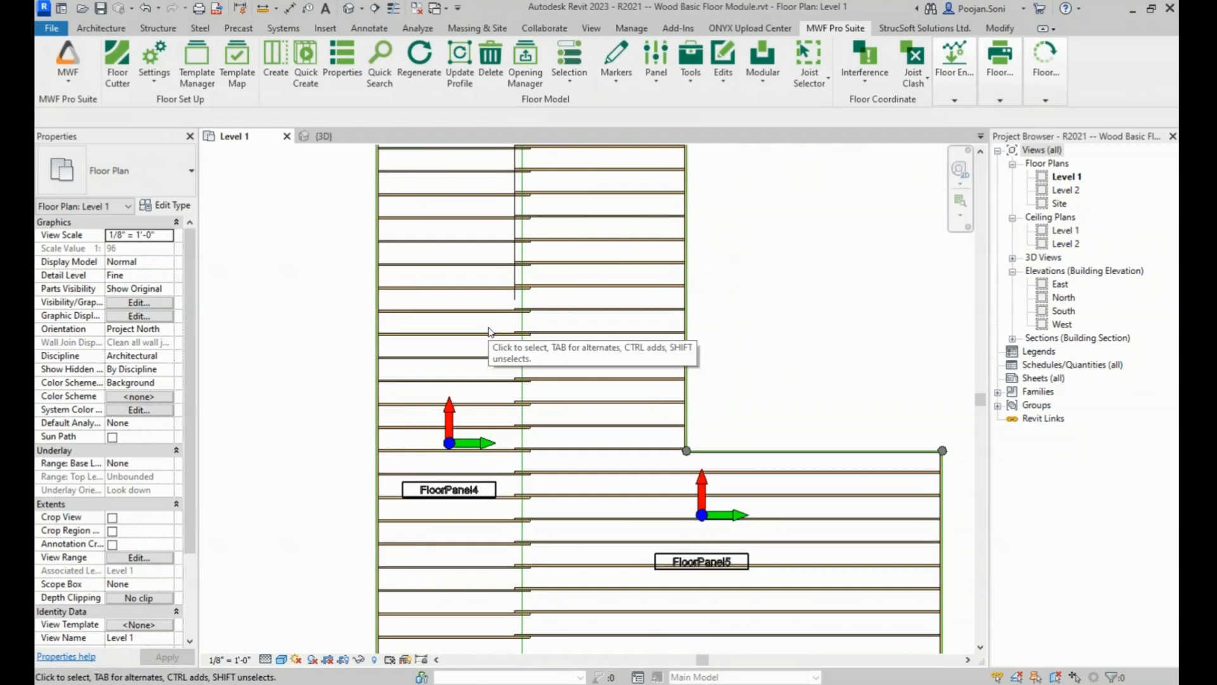
pyautogui.scroll(-2, 488, 331)
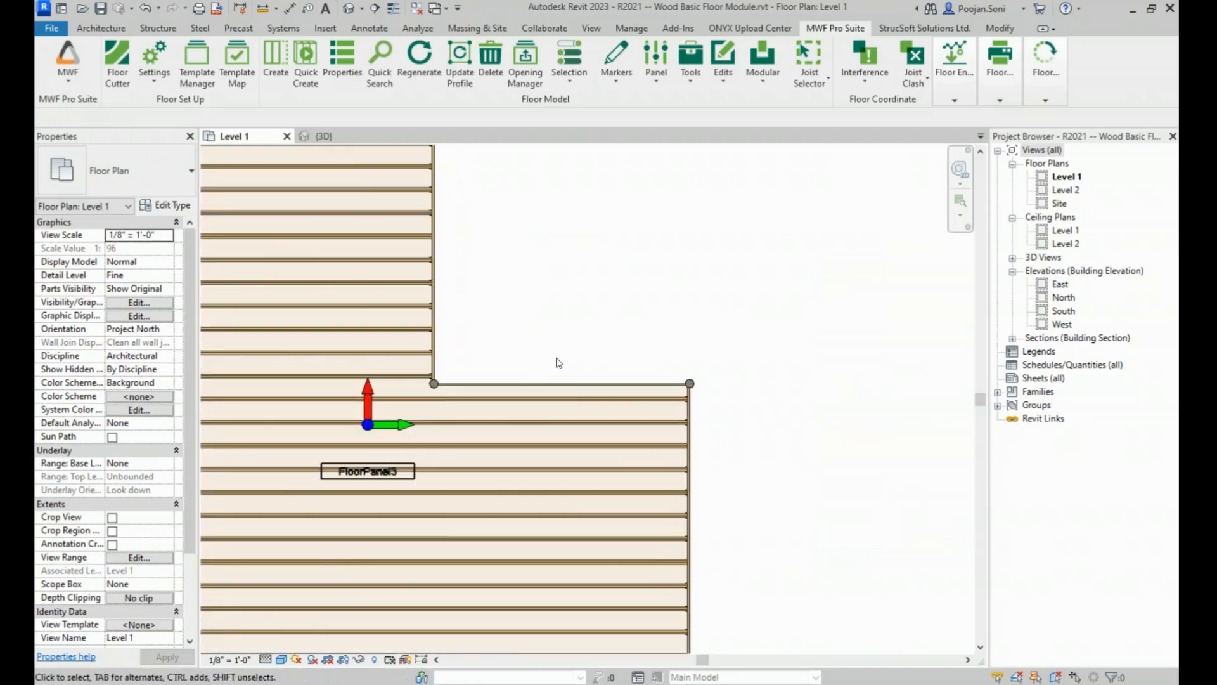
# - Hide the floor element covering FloorPanel3's joists in the Level 1 plan
pyautogui.moveTo(300, 434); pyautogui.dragTo(456, 363, button='middle')
pyautogui.click(456, 363)
pyautogui.press('e')
pyautogui.press('h')
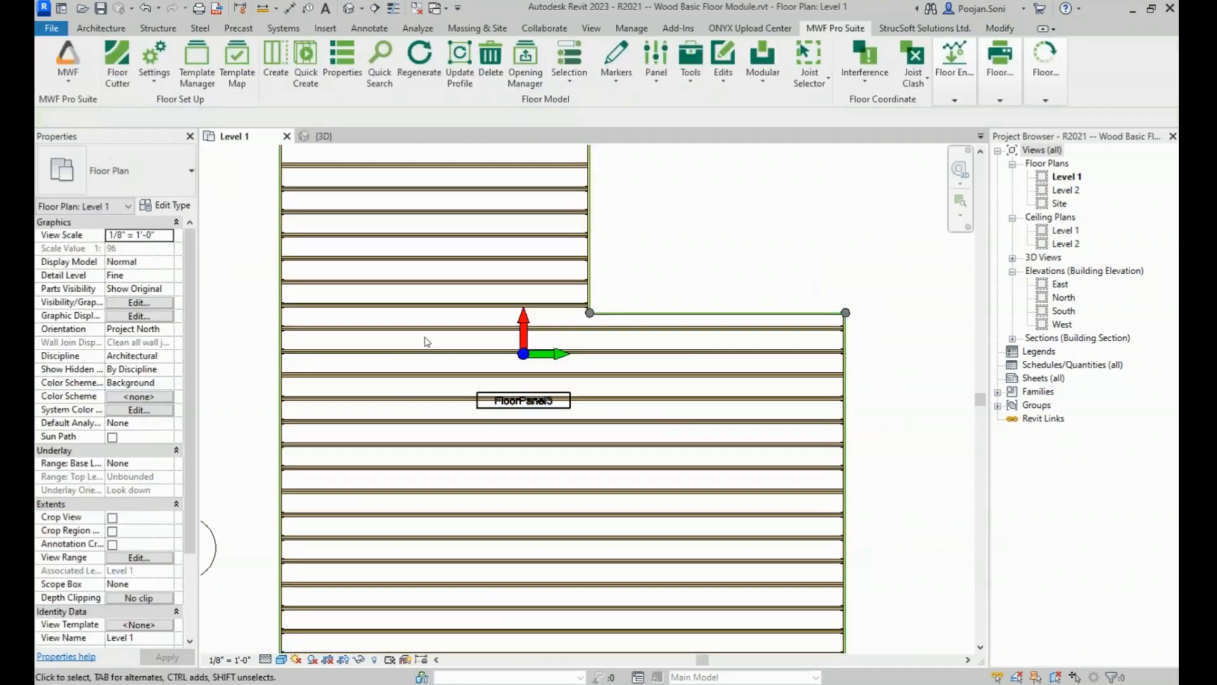
# - Open the joist settings in FloorPanel3's member properties from one of its double joists and choose the Triple configuration
pyautogui.click(424, 352)
pyautogui.scroll(4, 424, 353)
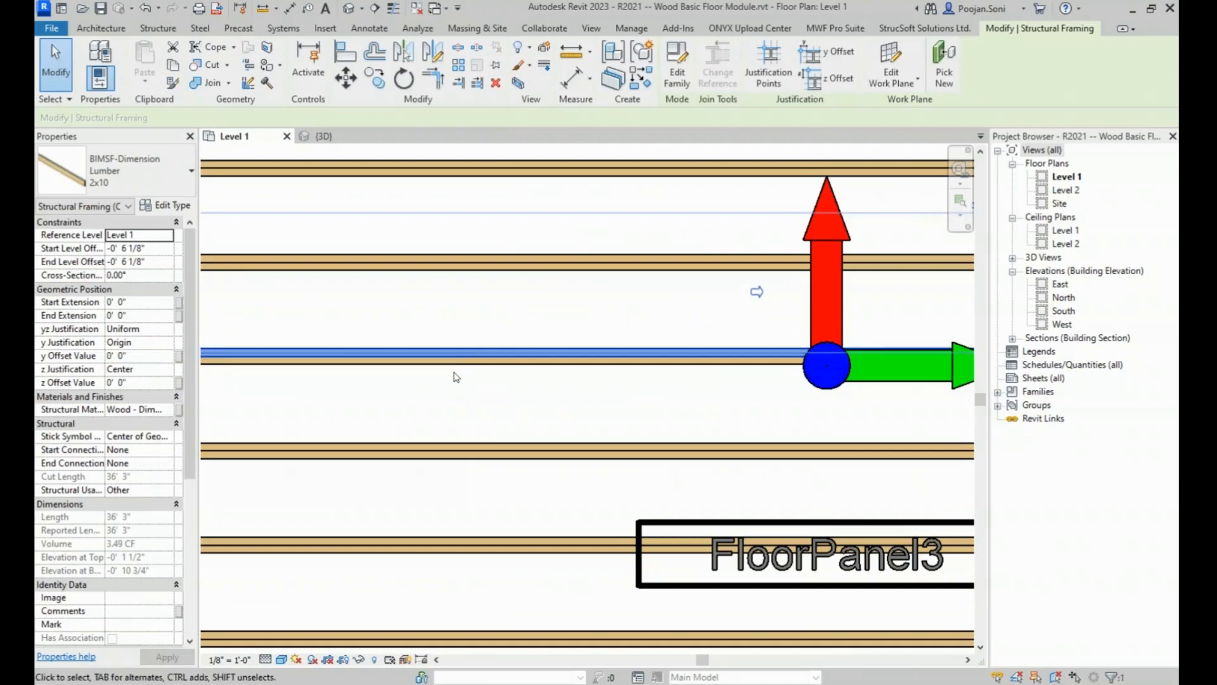
pyautogui.click(835, 28)
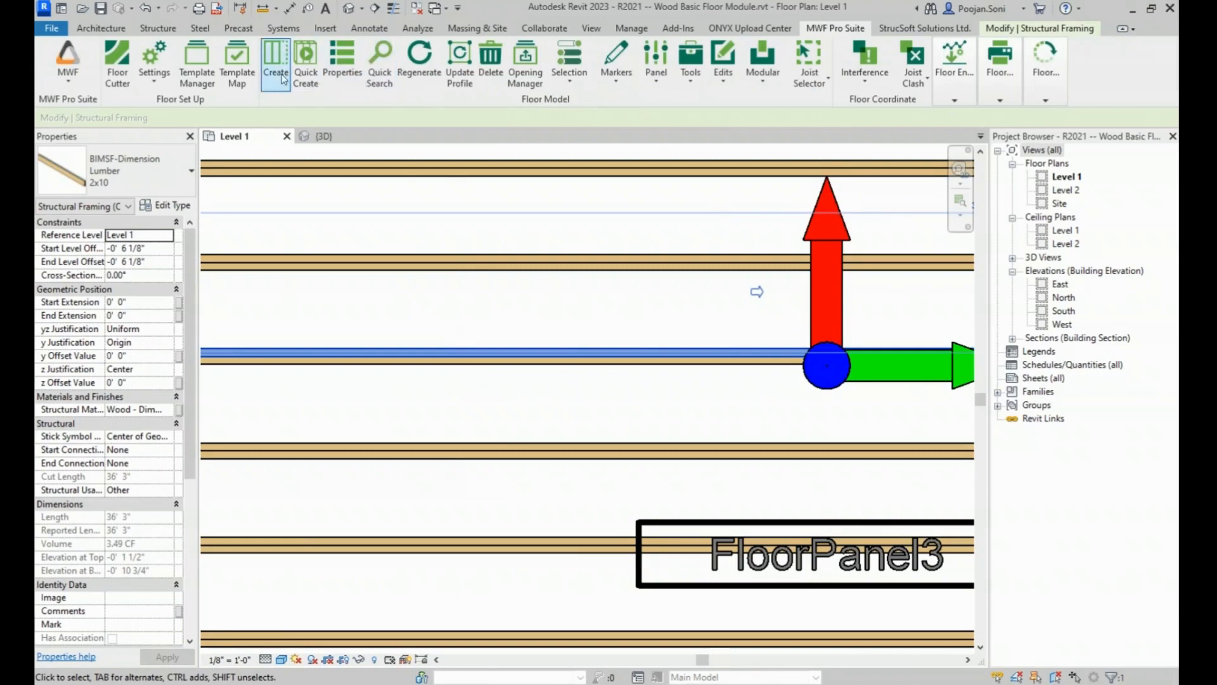
pyautogui.click(331, 75)
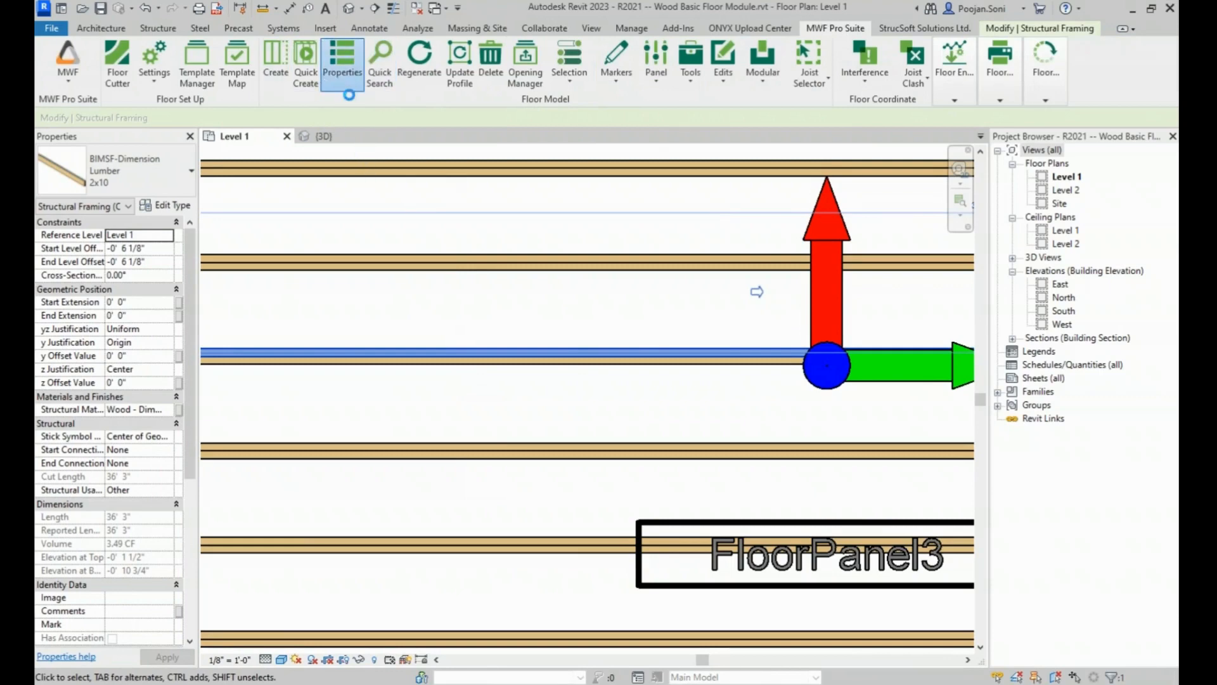
pyautogui.click(483, 195)
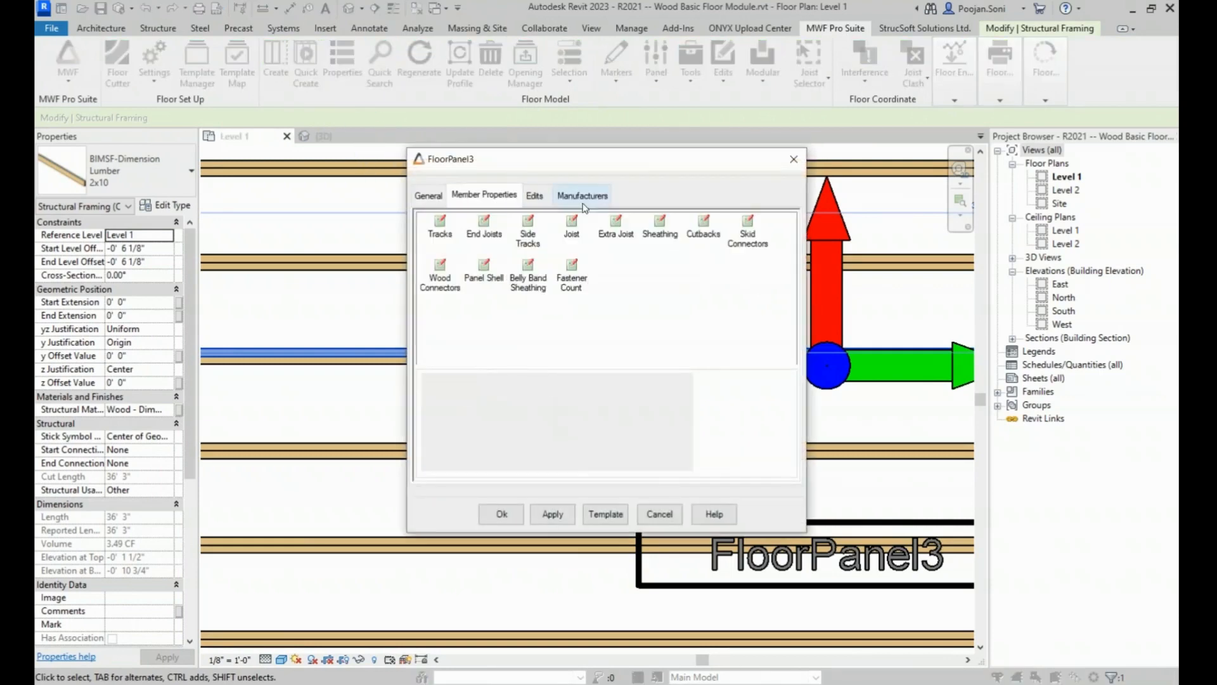
pyautogui.doubleClick(575, 227)
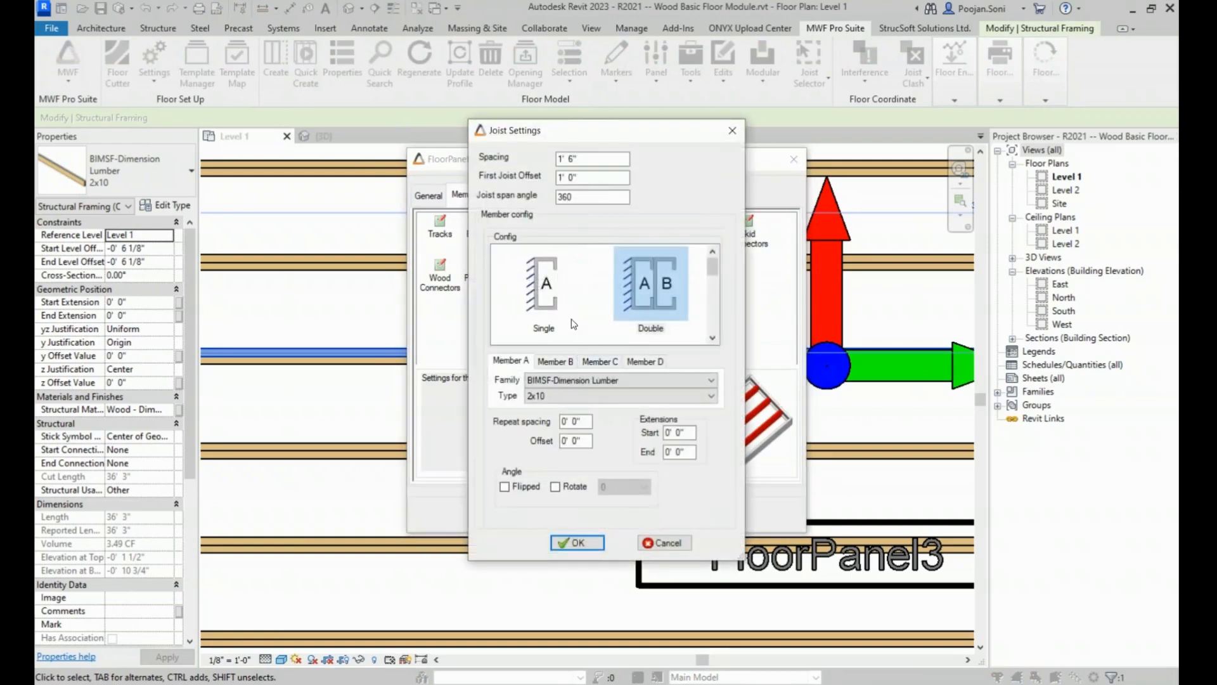
pyautogui.scroll(-2, 574, 322)
pyautogui.click(554, 303)
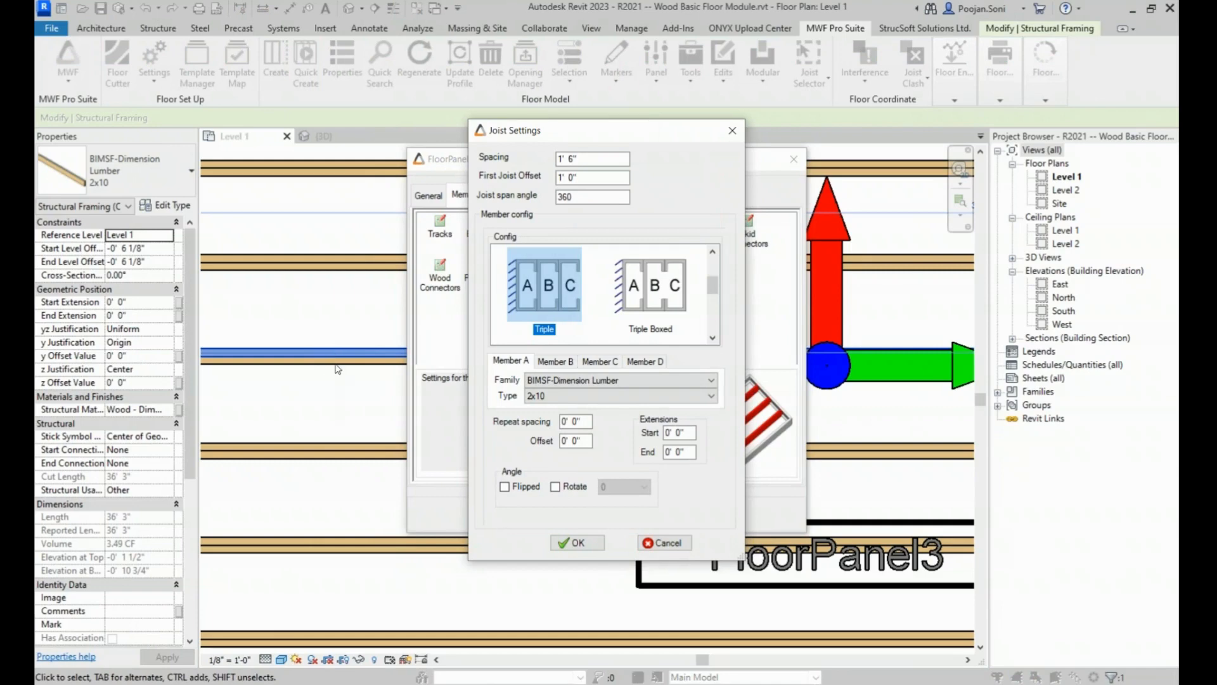
# - Examine Member A's offset and repeat spacing fields in the joist settings
pyautogui.moveTo(578, 440); pyautogui.dragTo(557, 441)
pyautogui.click(577, 439)
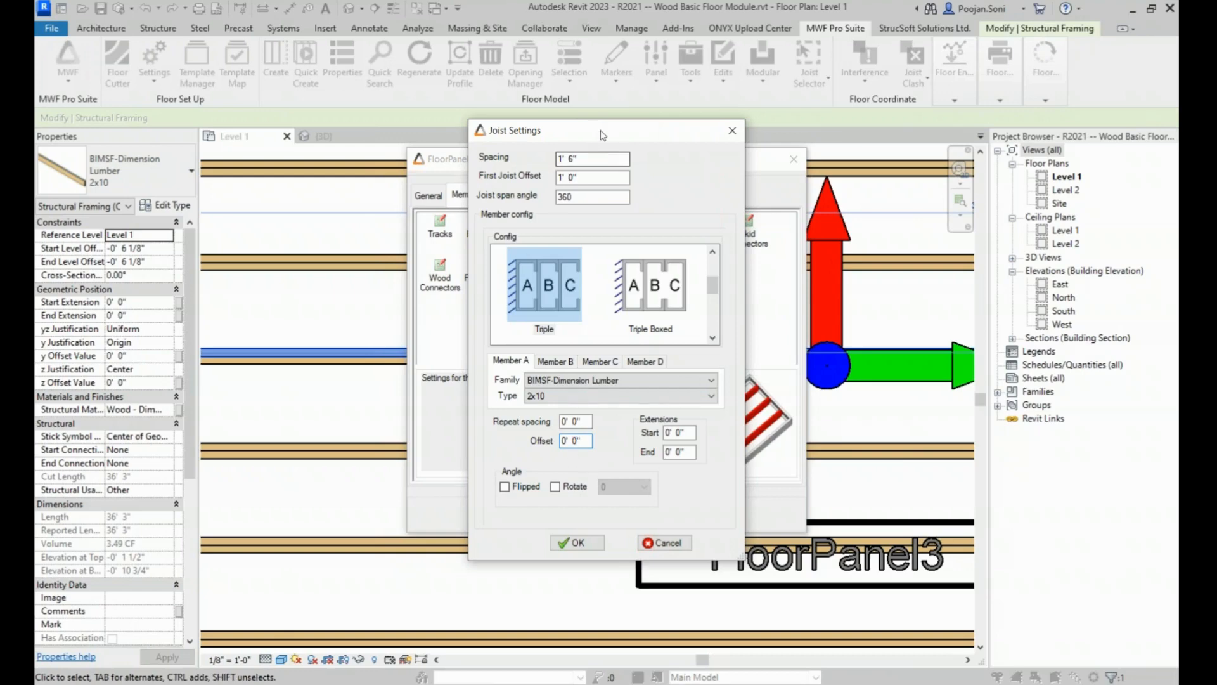
pyautogui.moveTo(602, 135); pyautogui.dragTo(661, 132)
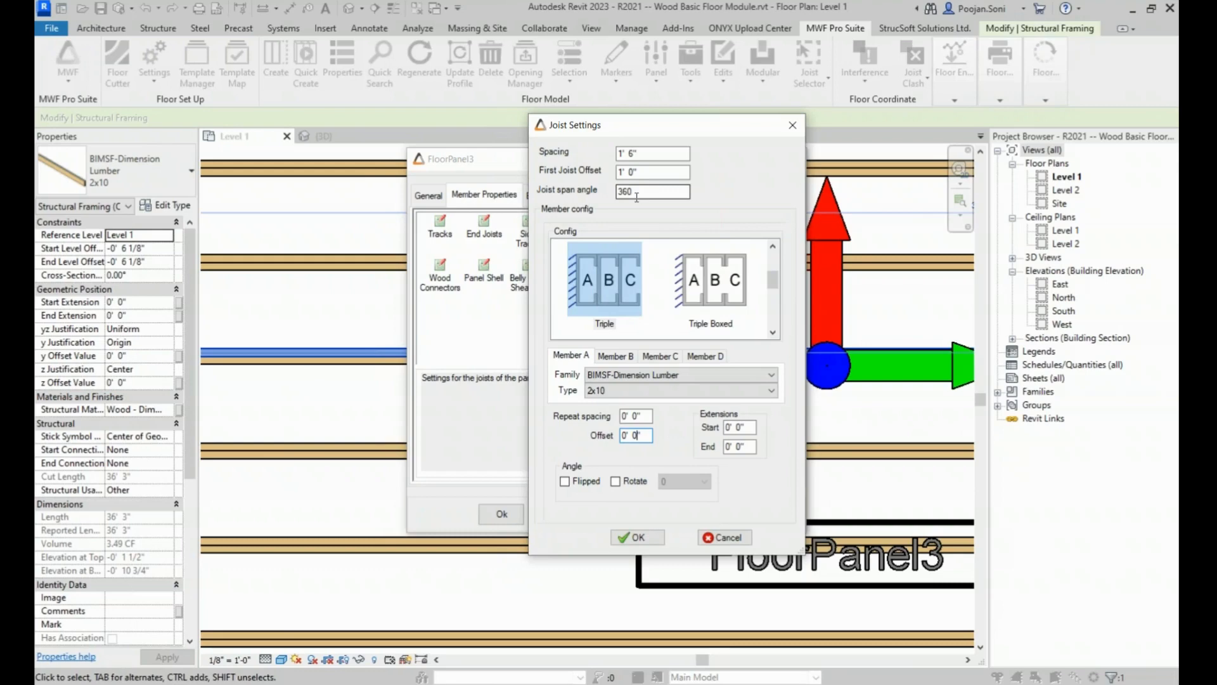
pyautogui.click(638, 416)
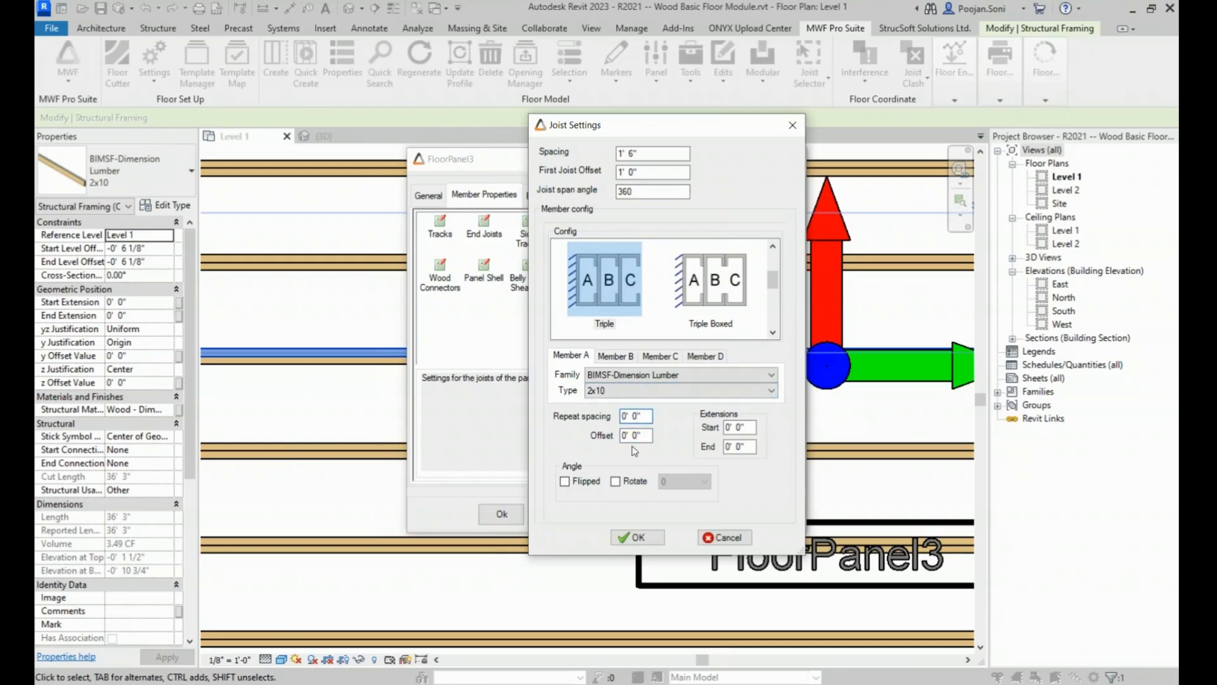